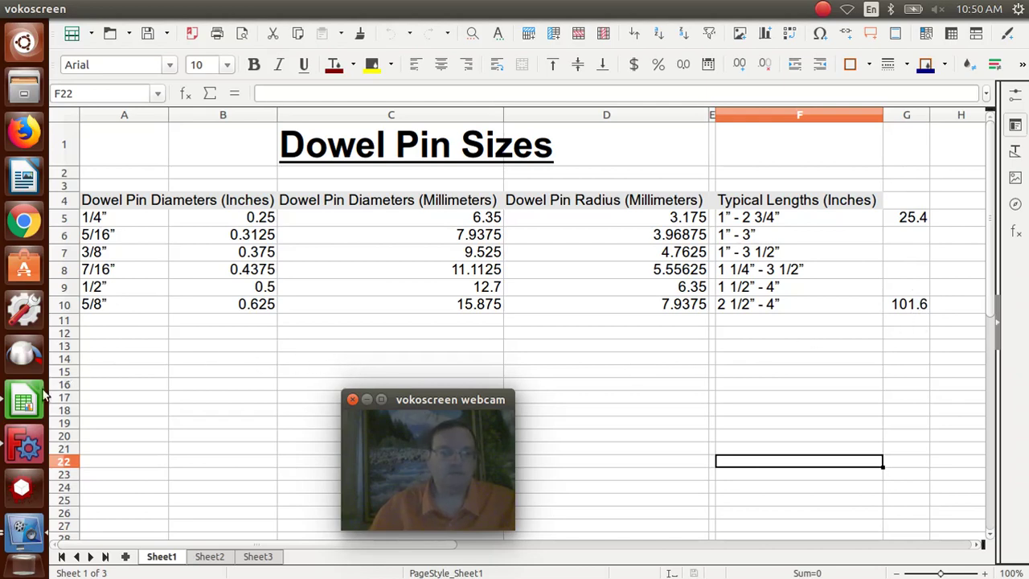
Step: Switch to the Part Design workbench and start a new sketch on YZ_Plane
click(25, 447)
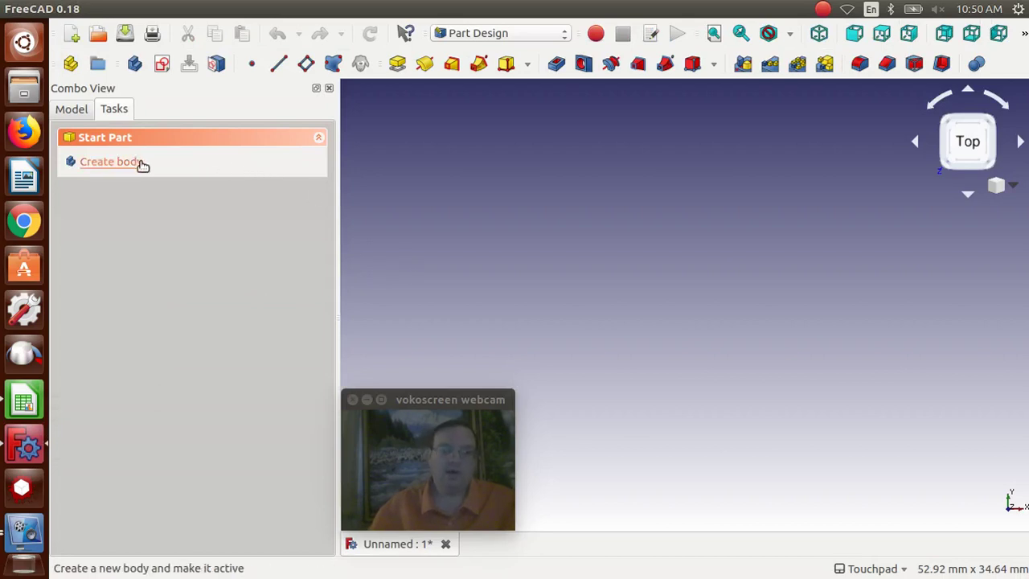
click(71, 110)
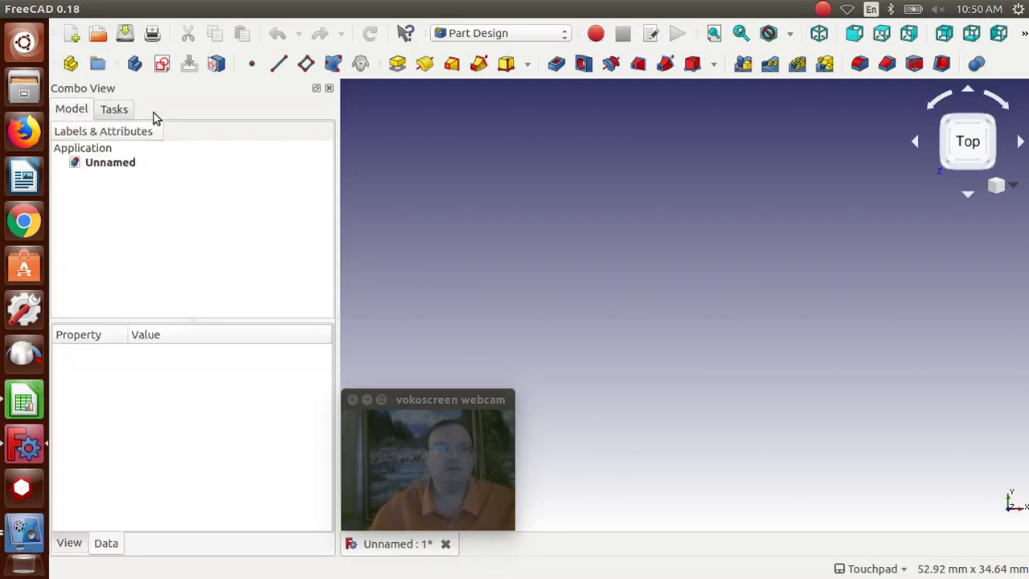
click(505, 36)
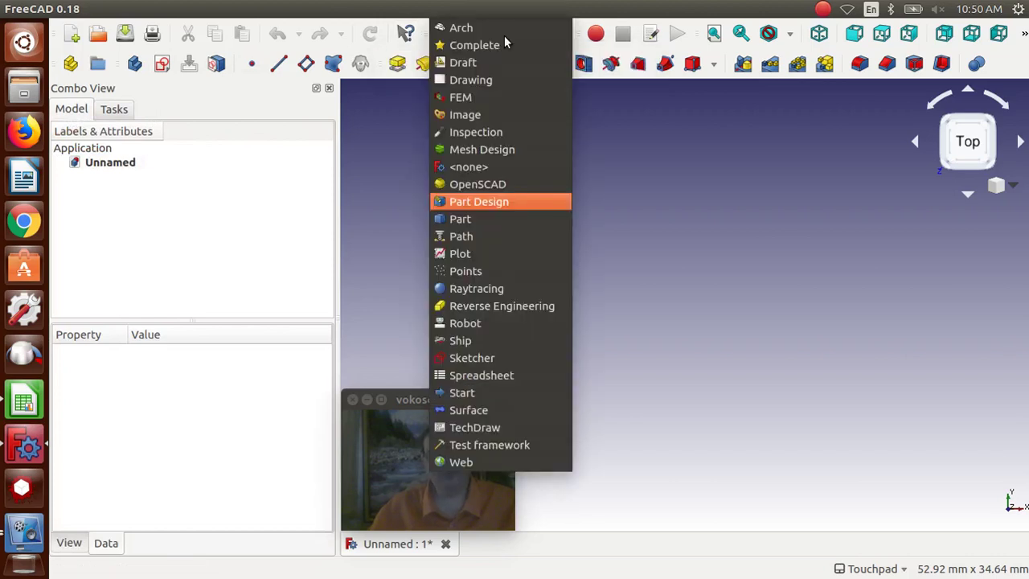
click(501, 208)
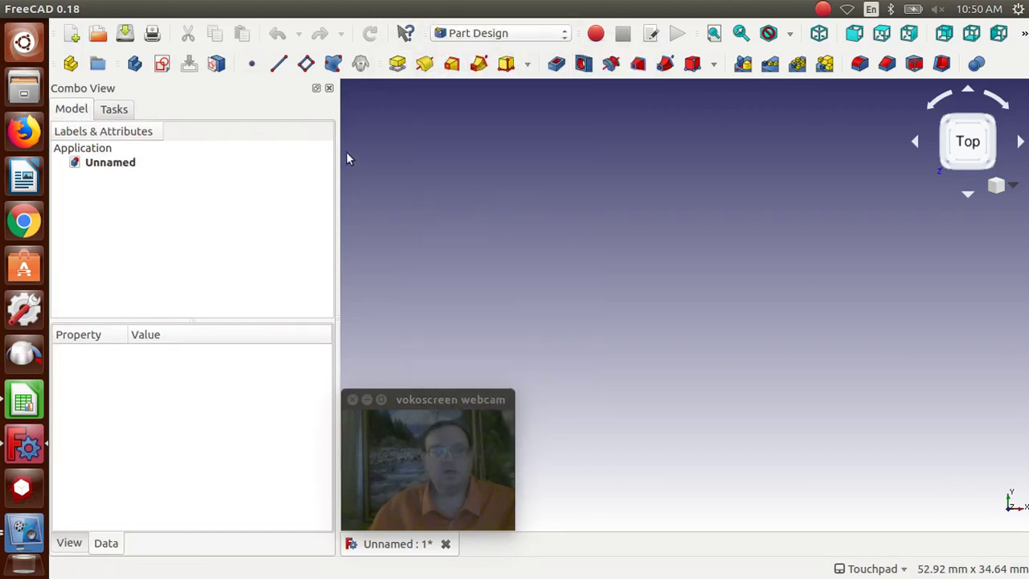
click(162, 64)
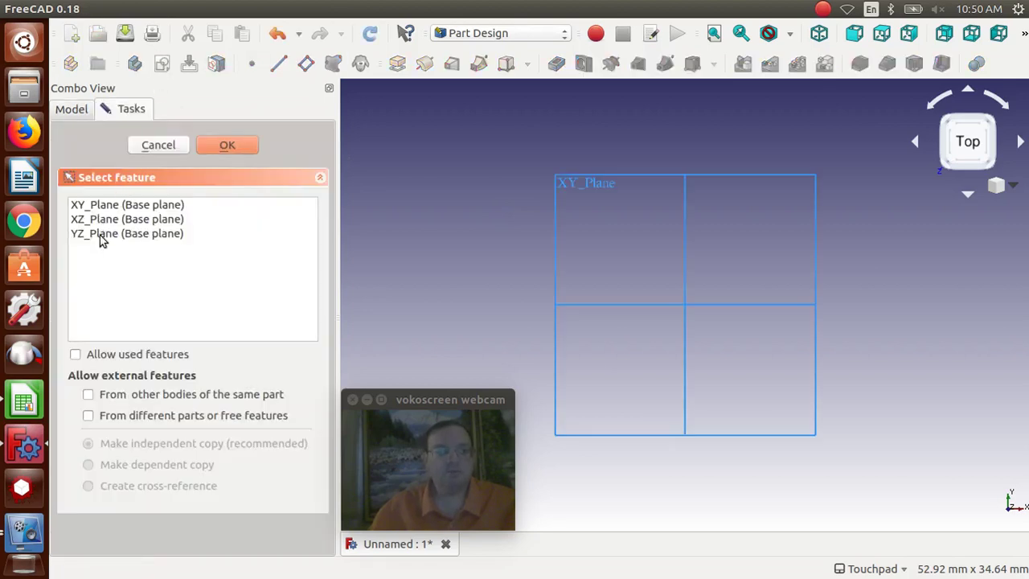
click(99, 234)
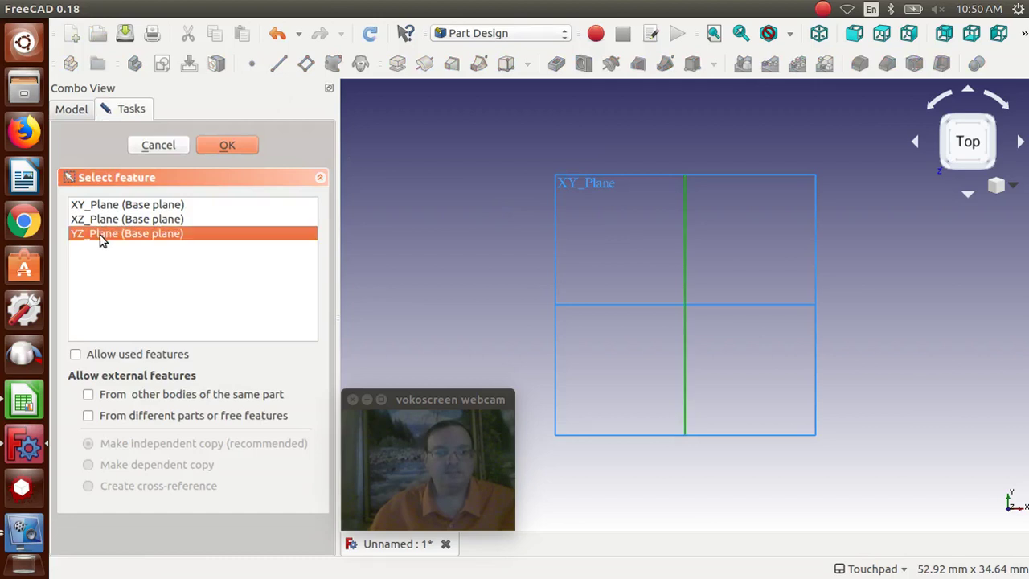
Step: Confirm the YZ sketch plane and pan the view to frame the origin
click(244, 146)
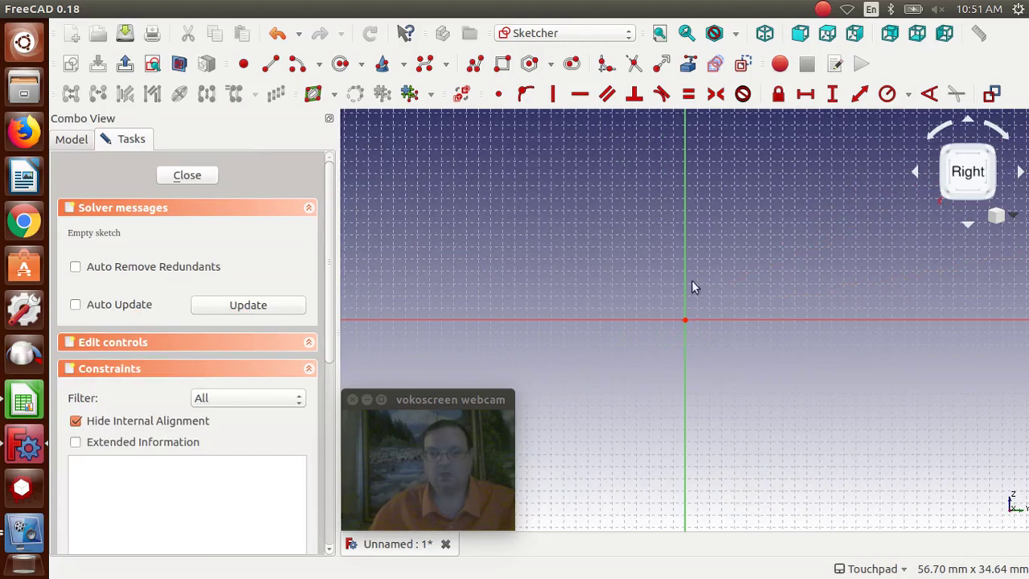
scroll(782, 330, down, 3)
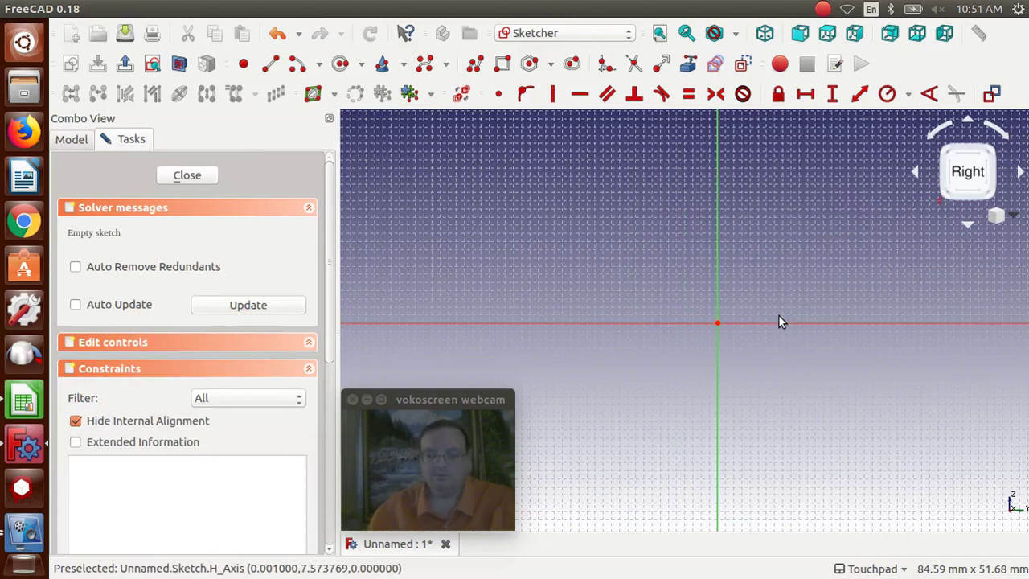
key(Right)
key(Right)
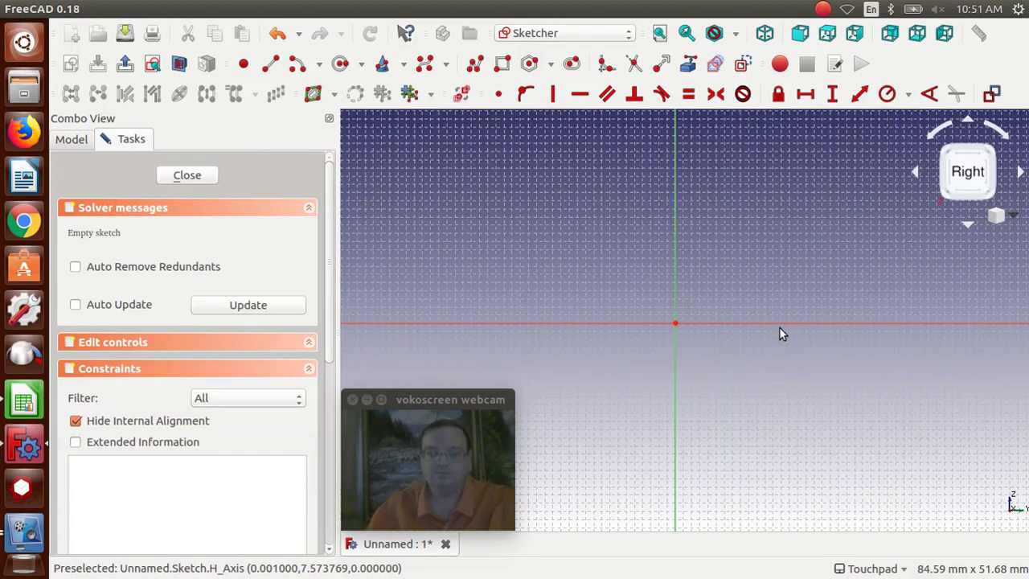
key(Up)
key(Up)
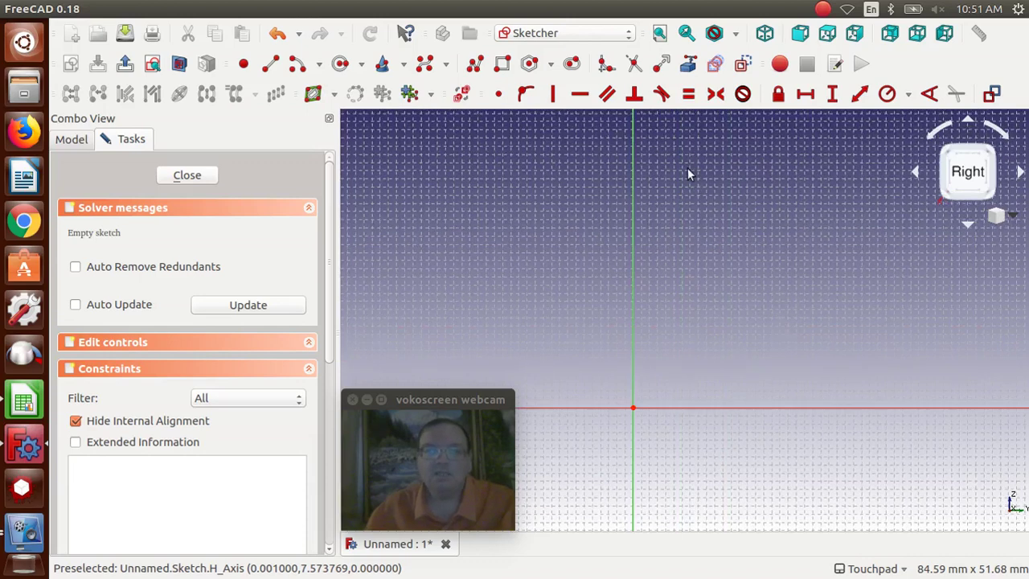
Step: Draw a closed six-sided polyline outline from the origin back to the origin
click(475, 64)
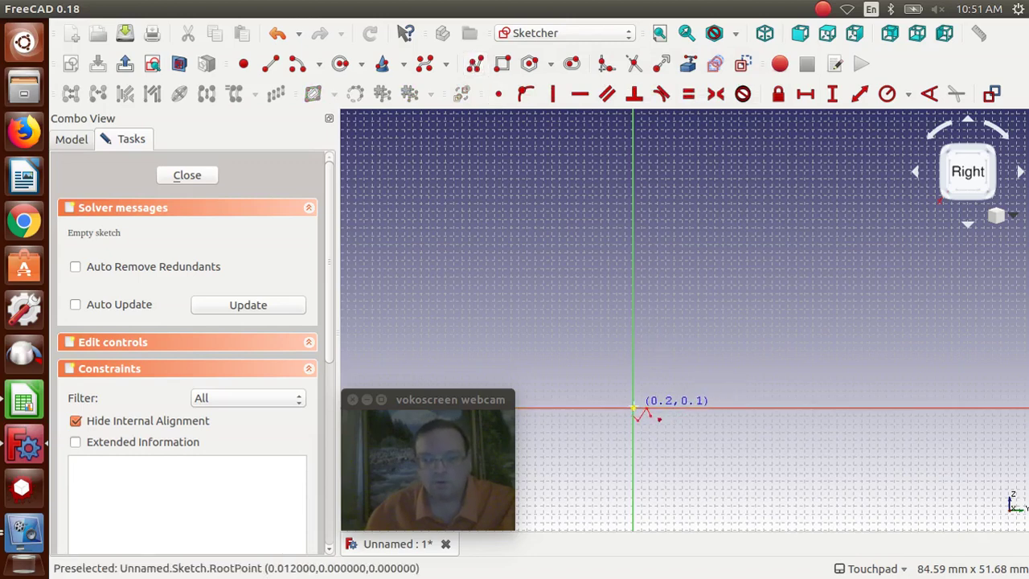
click(634, 408)
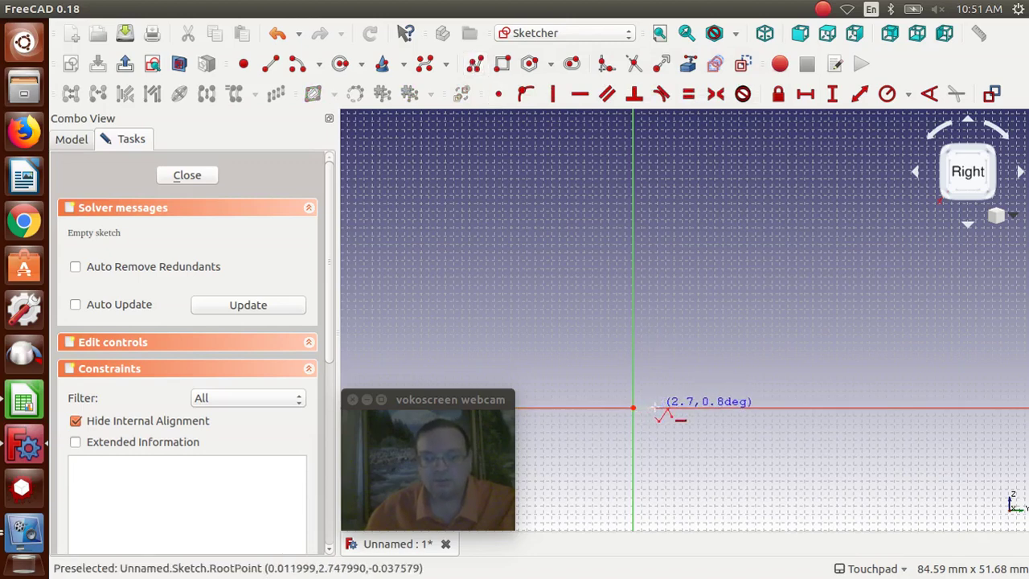
click(656, 407)
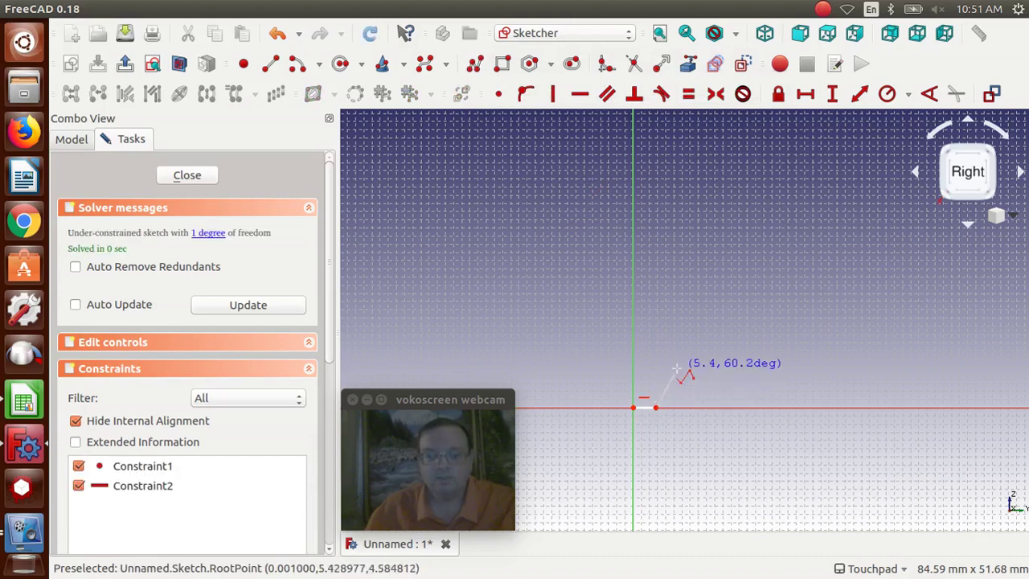
click(677, 369)
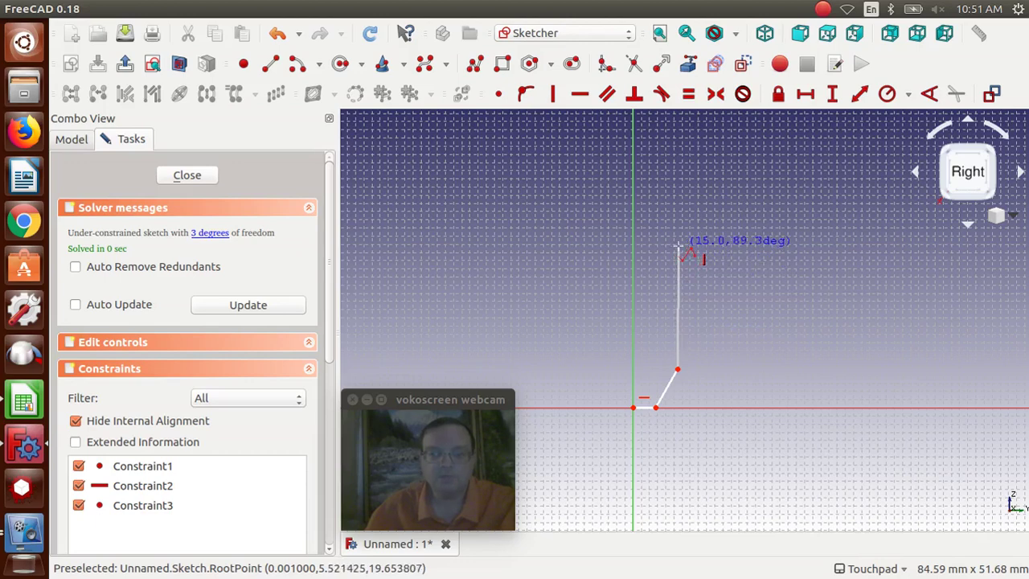
click(677, 247)
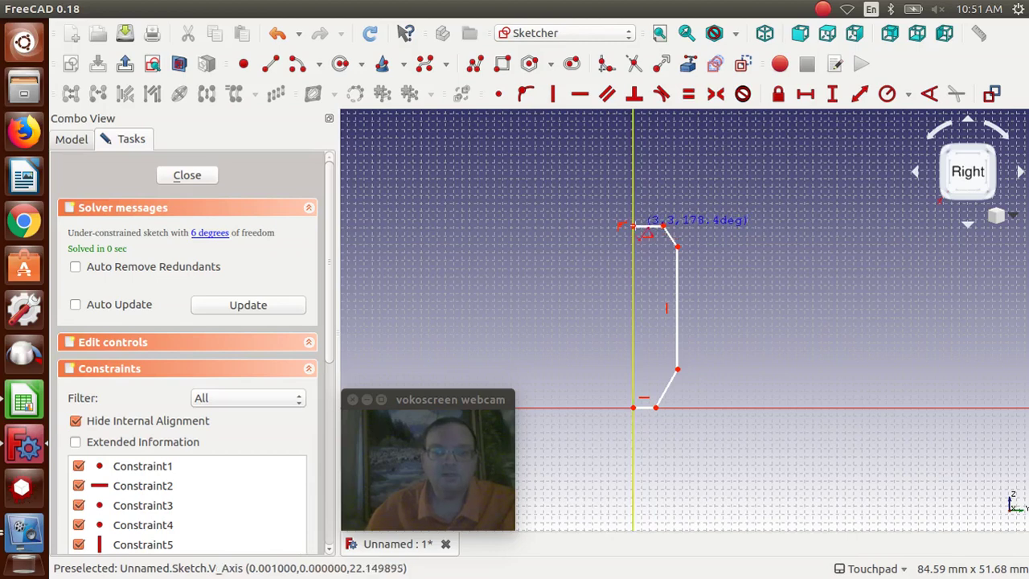
click(634, 227)
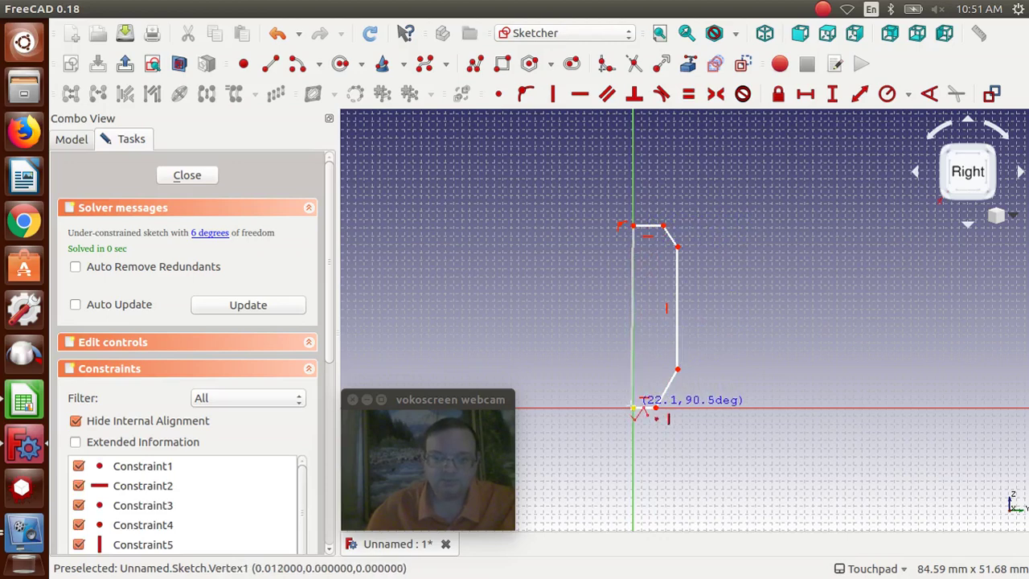
click(634, 410)
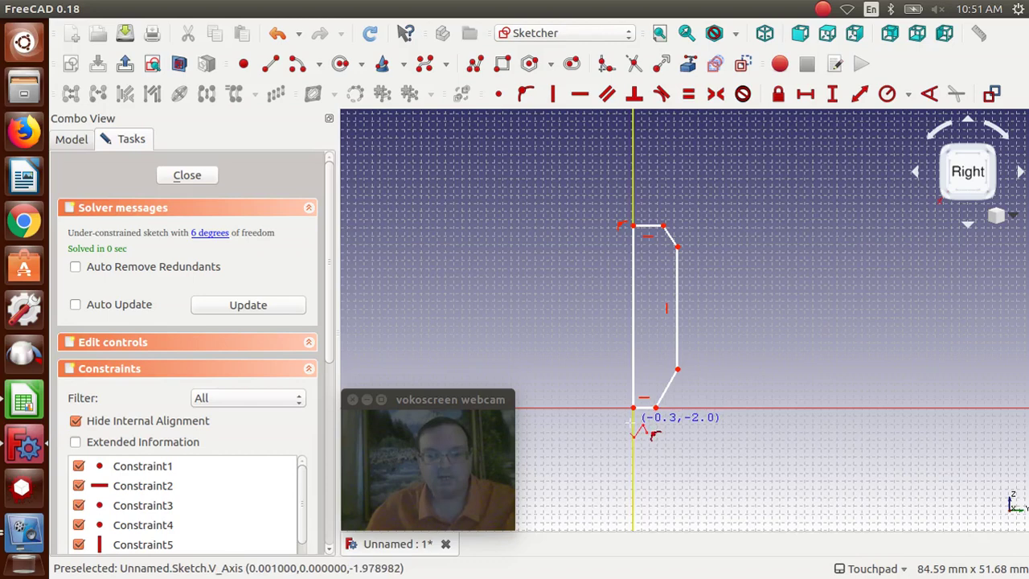
right_click(633, 430)
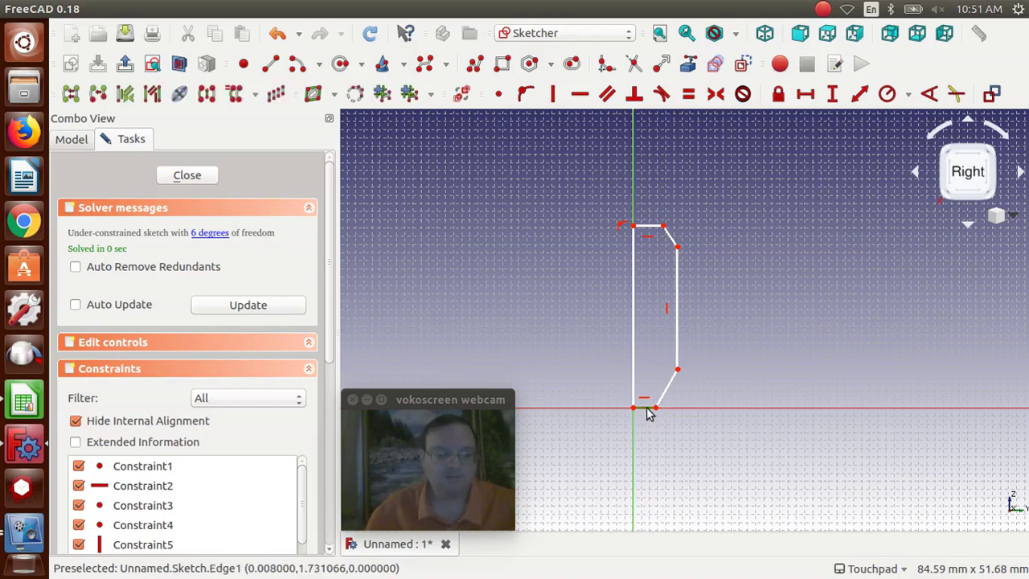
Step: Set the lower slanted edge at 100° to the bottom edge
click(649, 410)
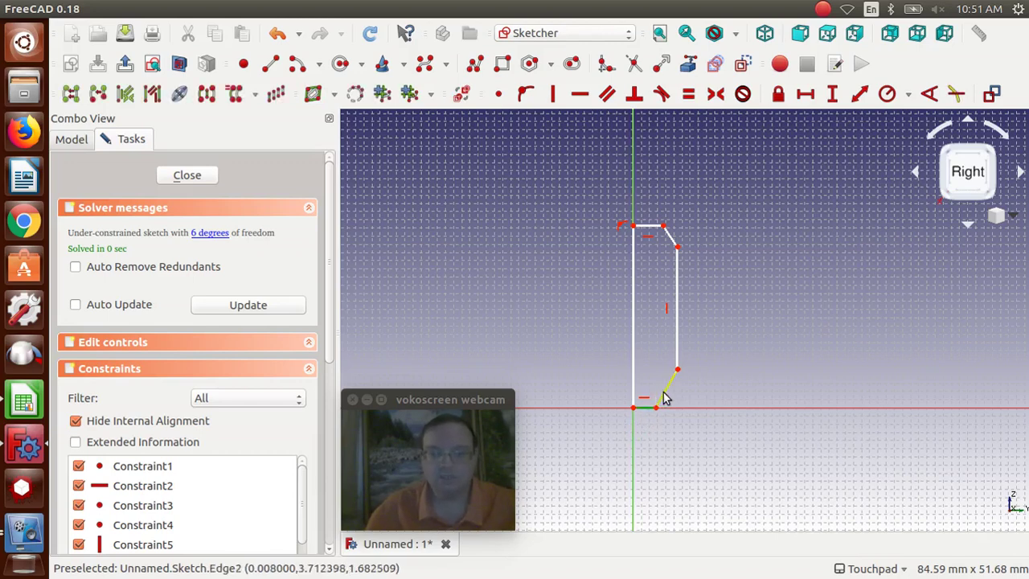
click(664, 395)
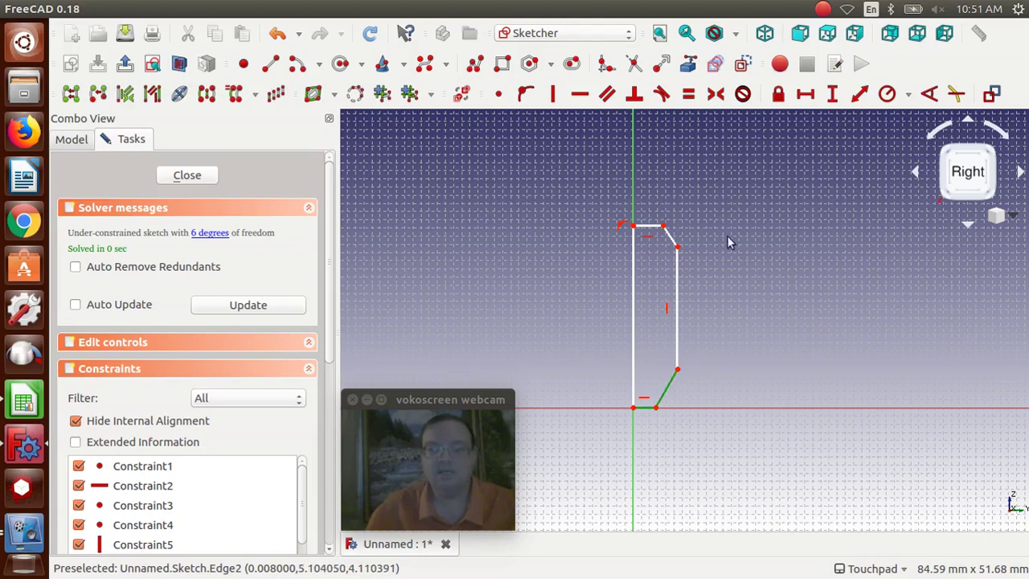
click(929, 94)
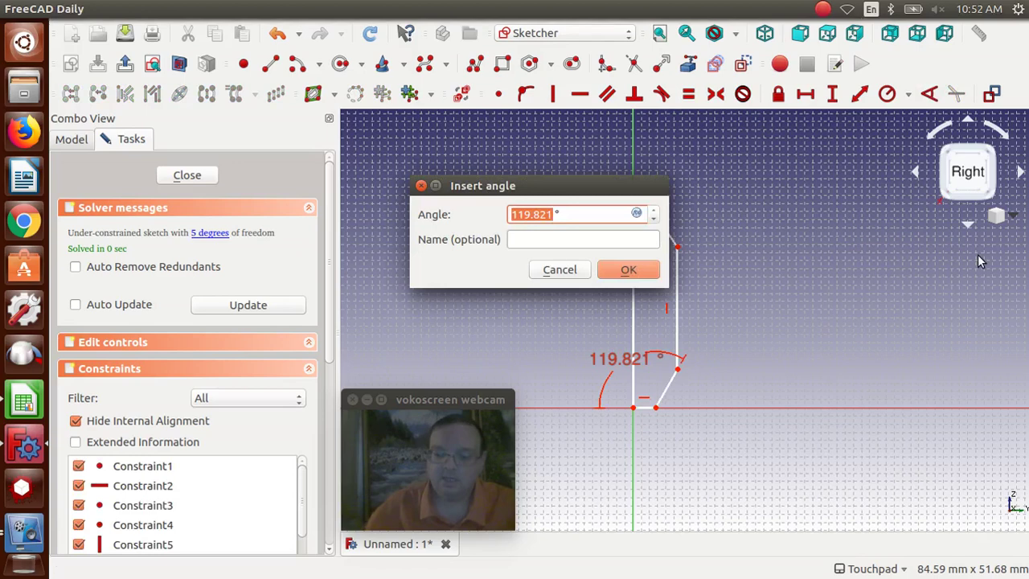
text(1)
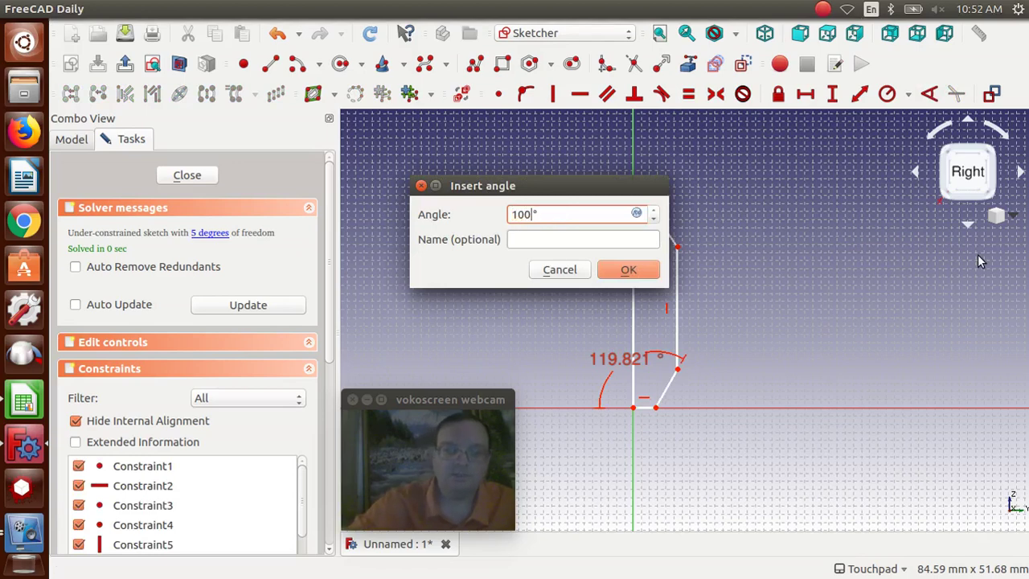
text(00)
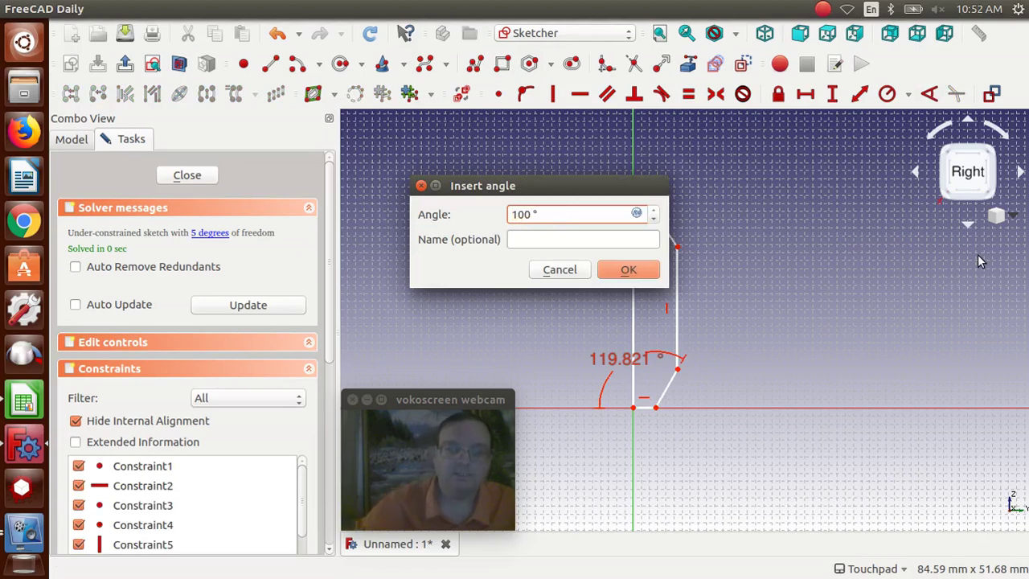
click(632, 277)
click(628, 271)
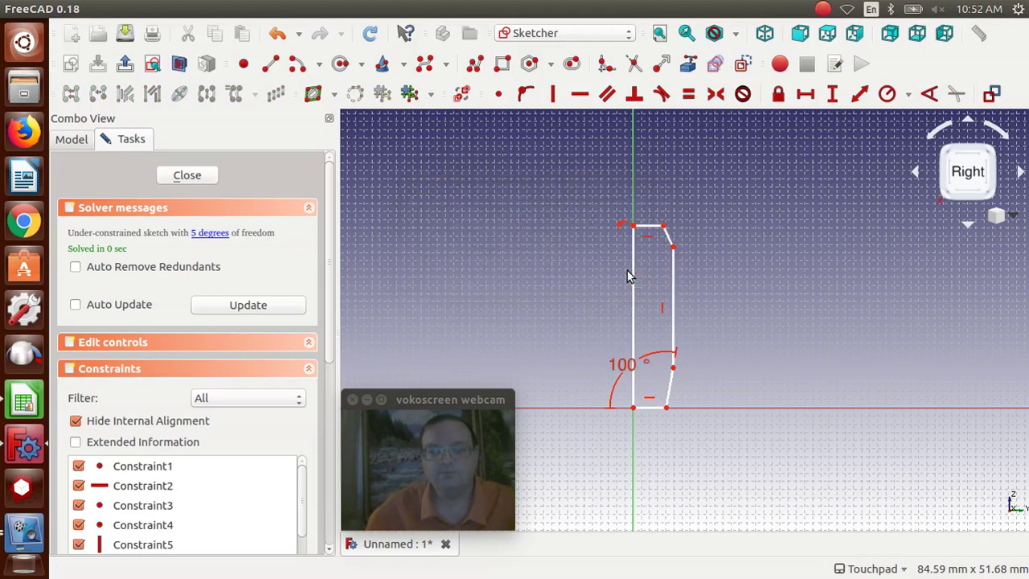
Step: Set the upper slanted edge at 100° to the top edge
click(652, 231)
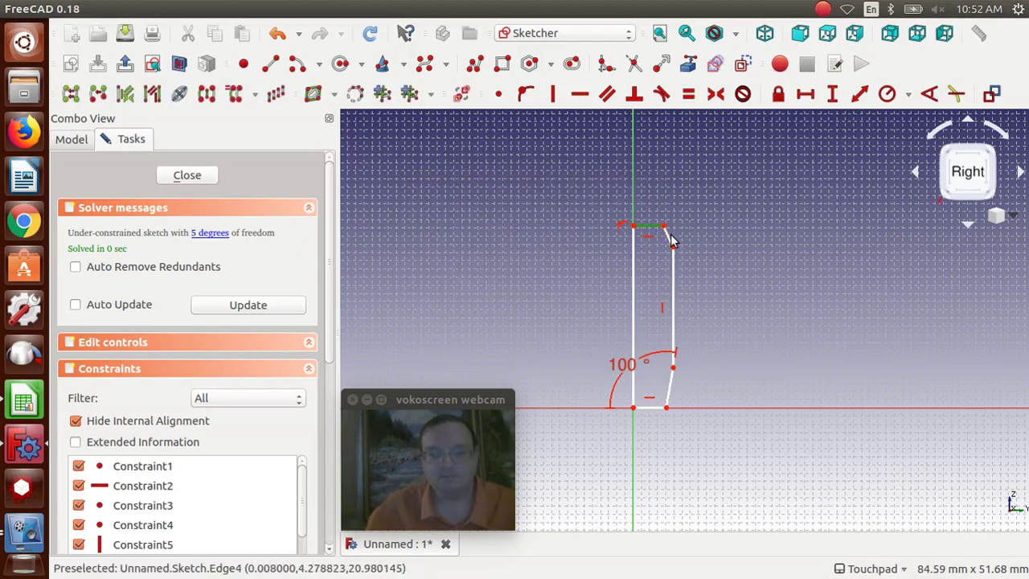
click(668, 236)
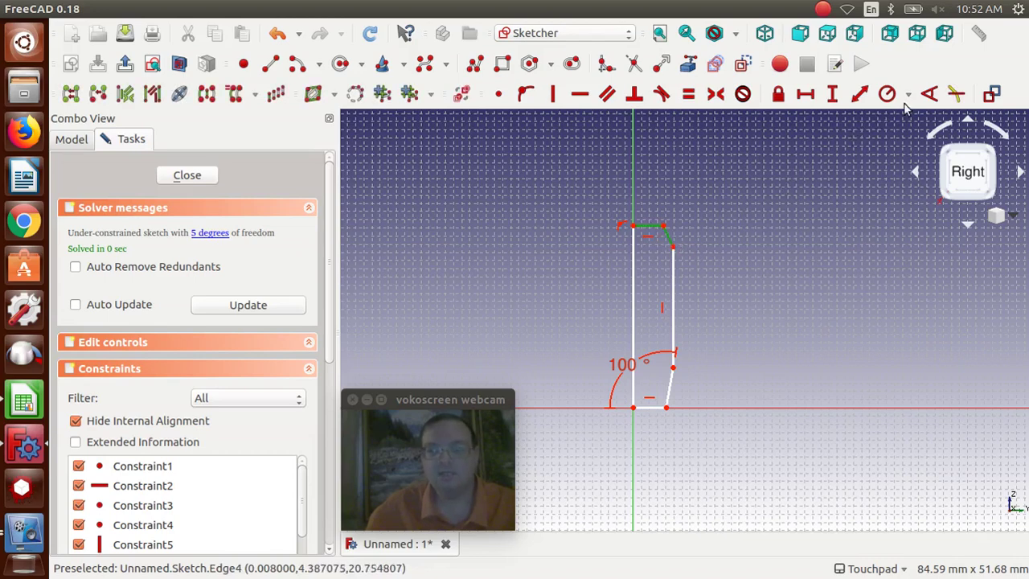
click(929, 94)
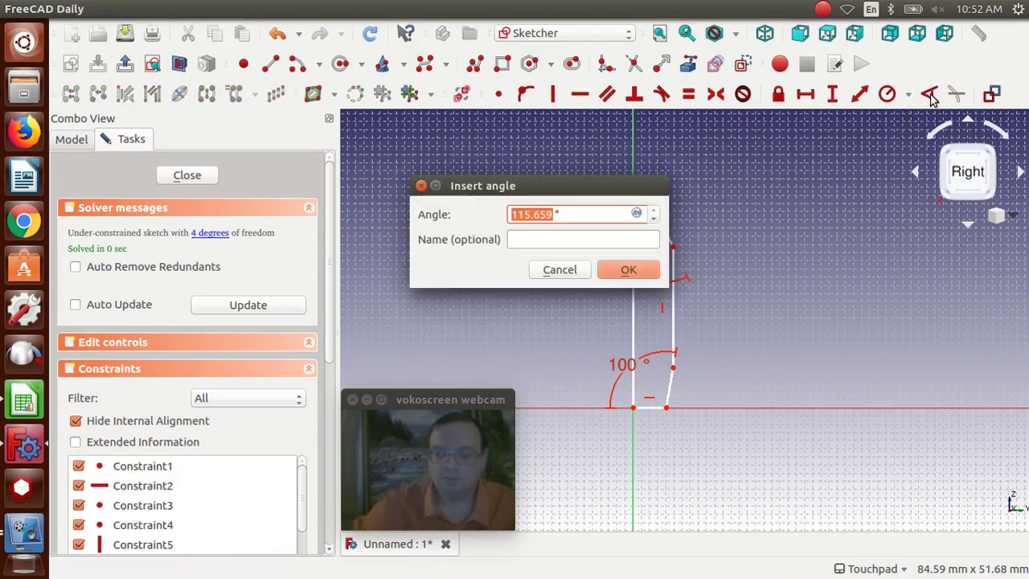
text(100)
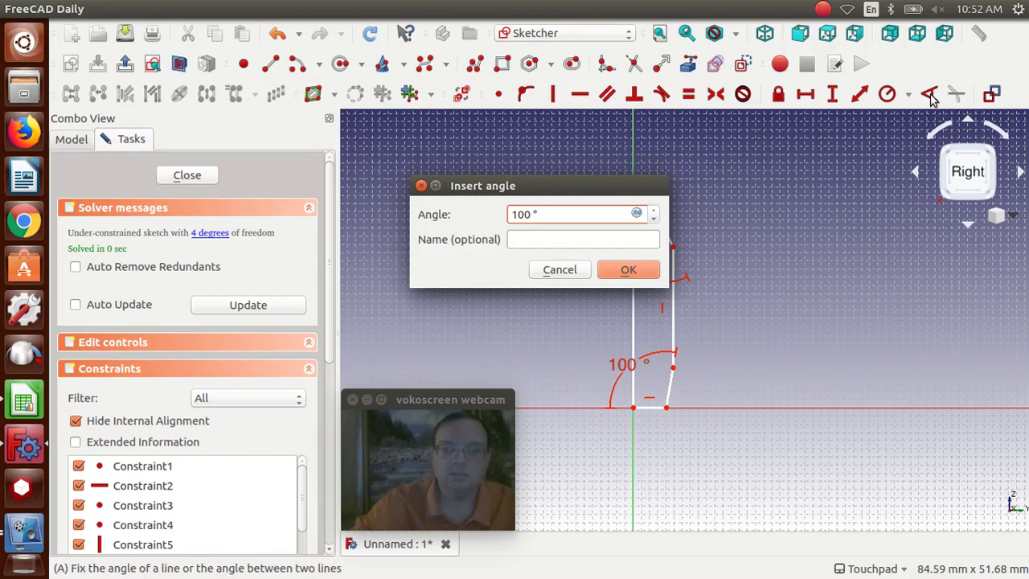
key(Return)
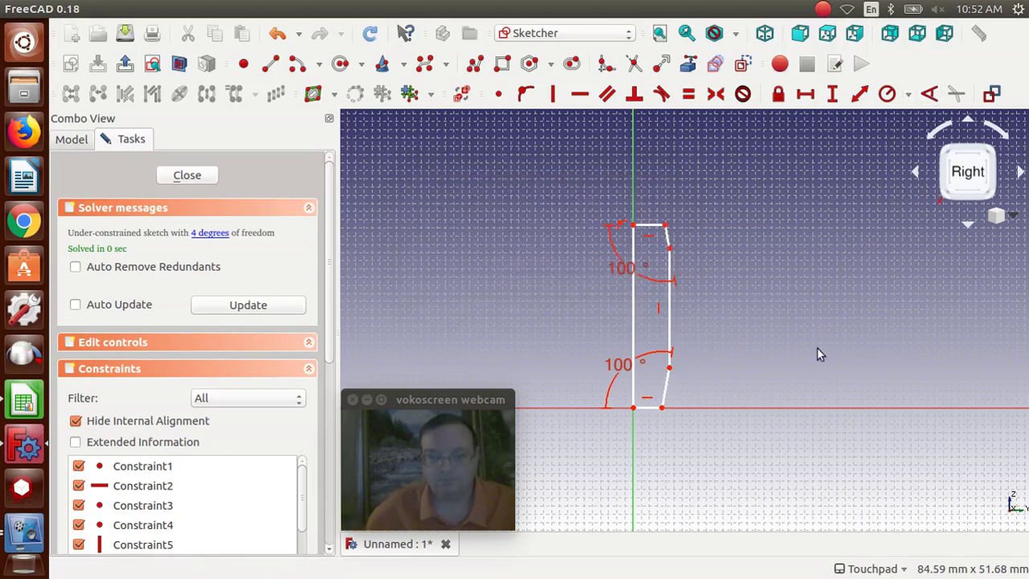
click(661, 409)
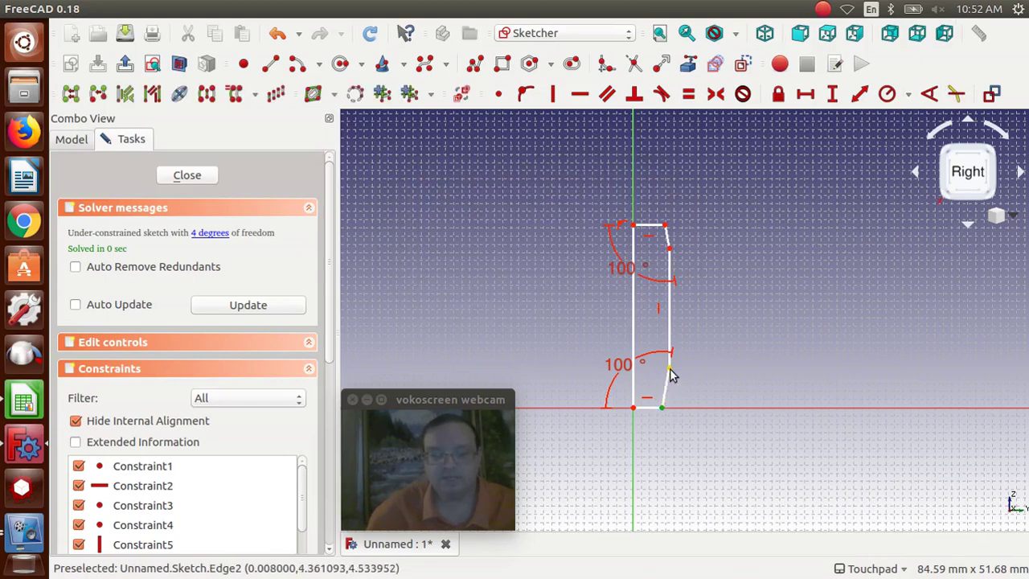
Step: Give the lower chamfer a 4 mm vertical distance constraint
click(670, 368)
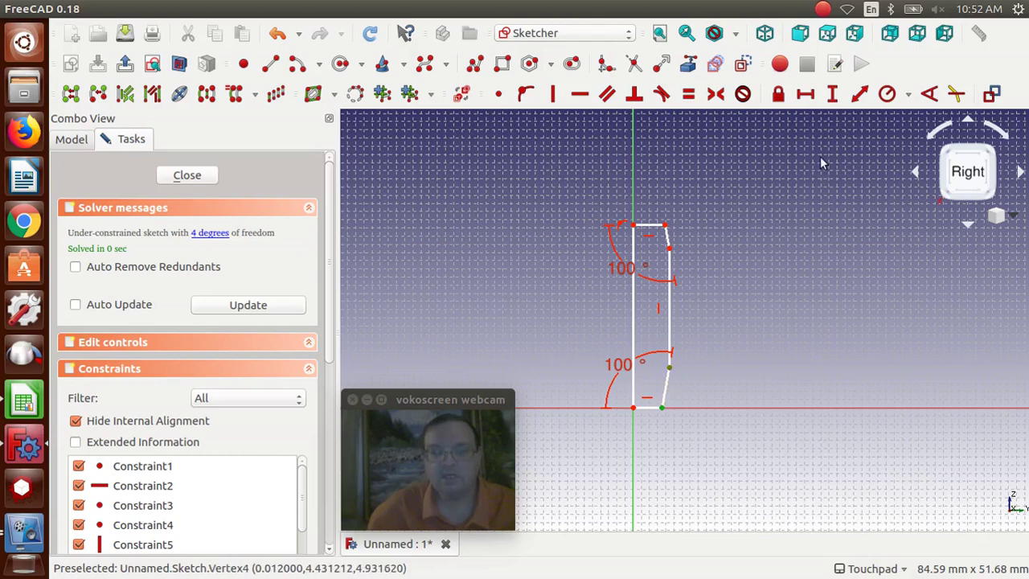
click(834, 97)
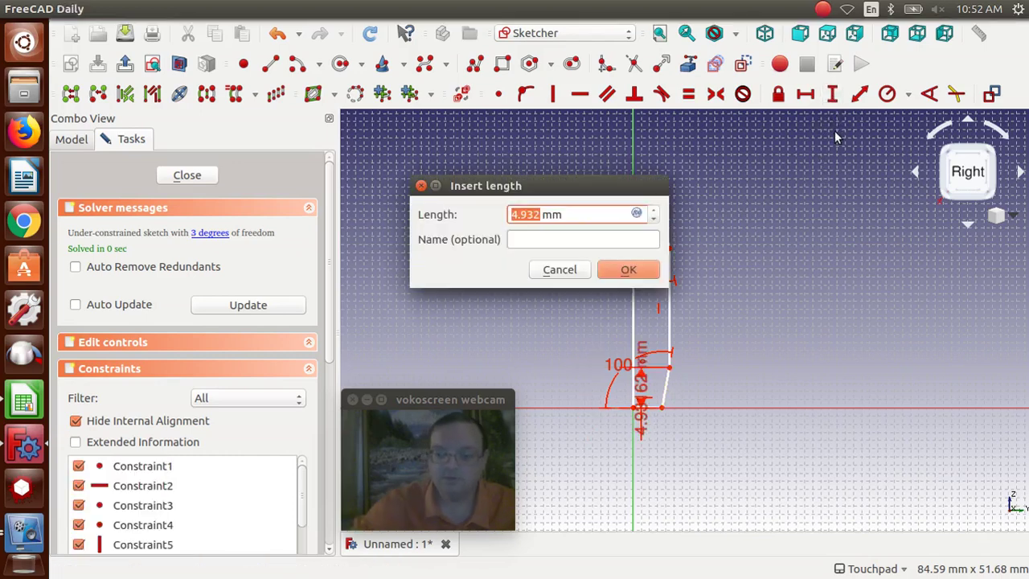
text(4)
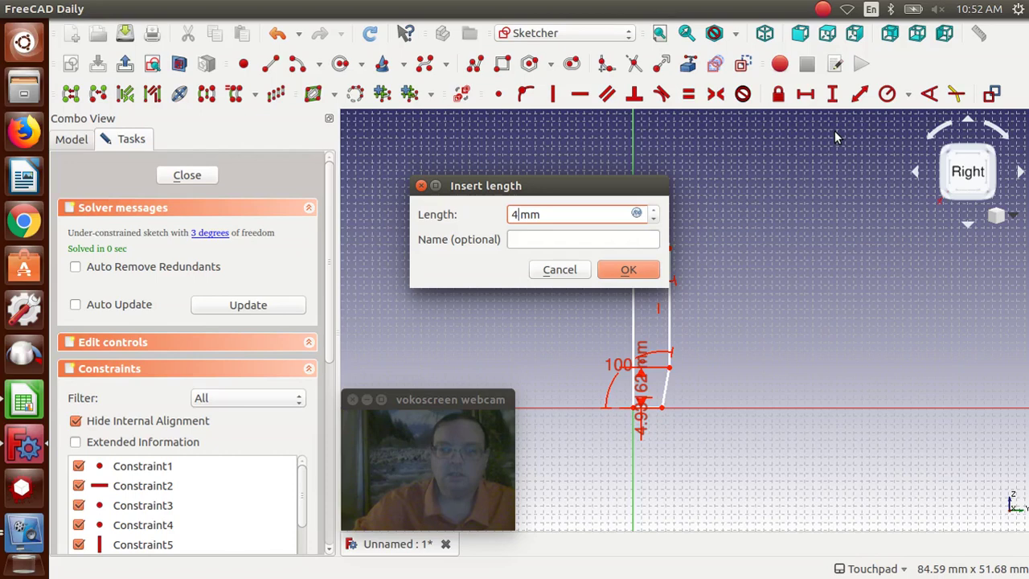
key(Return)
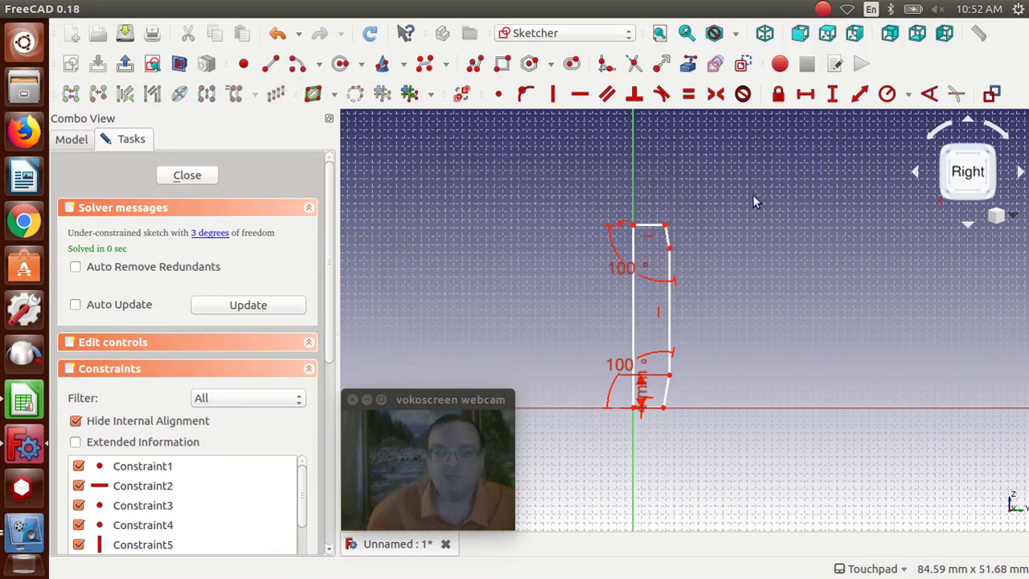
Step: Give the top chamfer a 4 mm vertical distance constraint
click(667, 249)
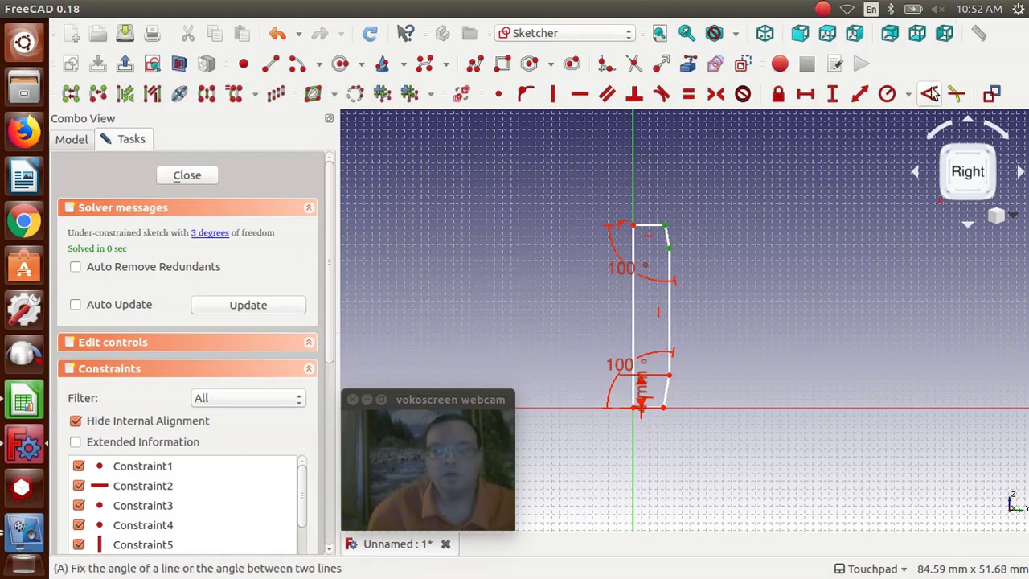
click(930, 95)
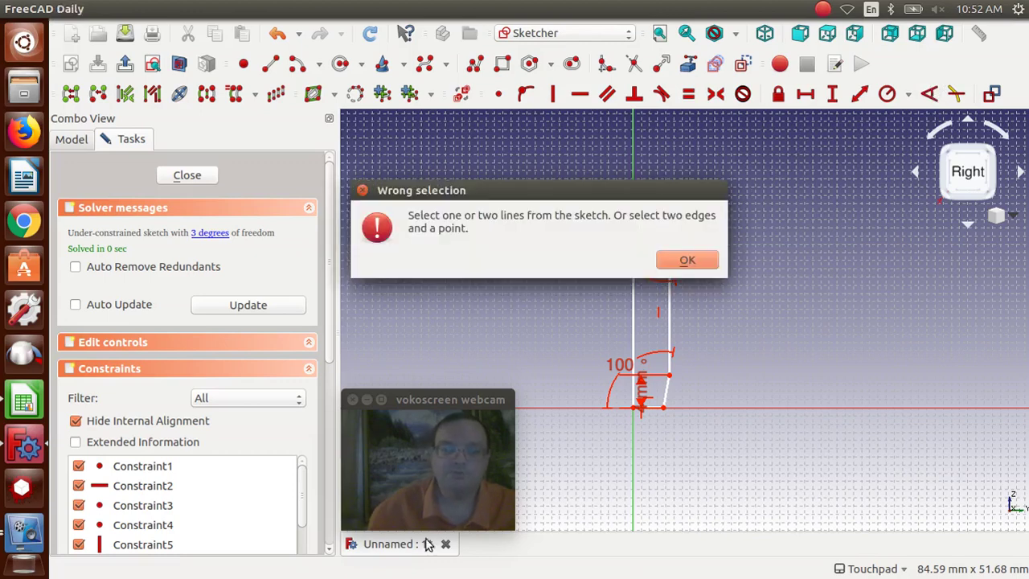
click(709, 263)
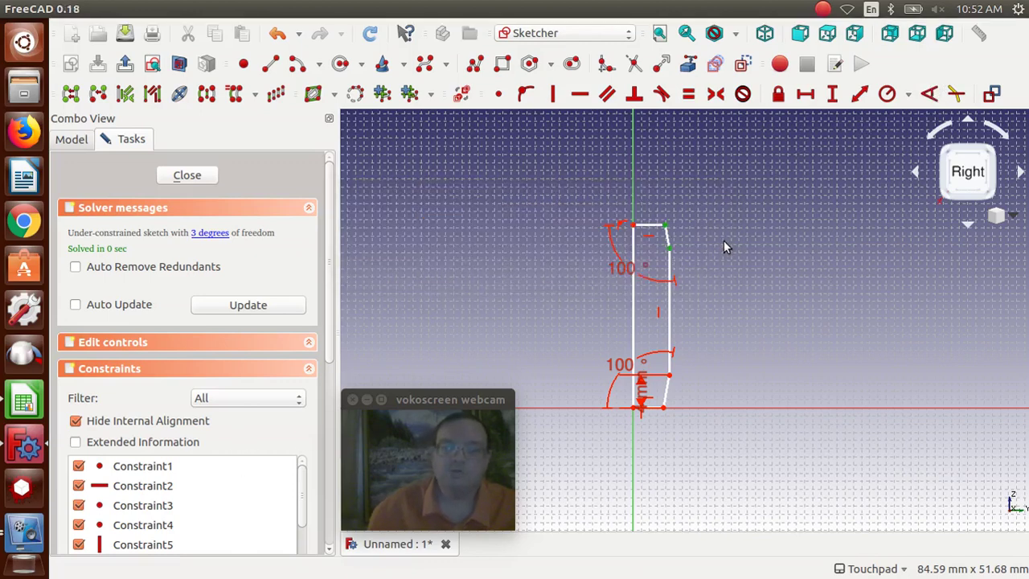
click(833, 95)
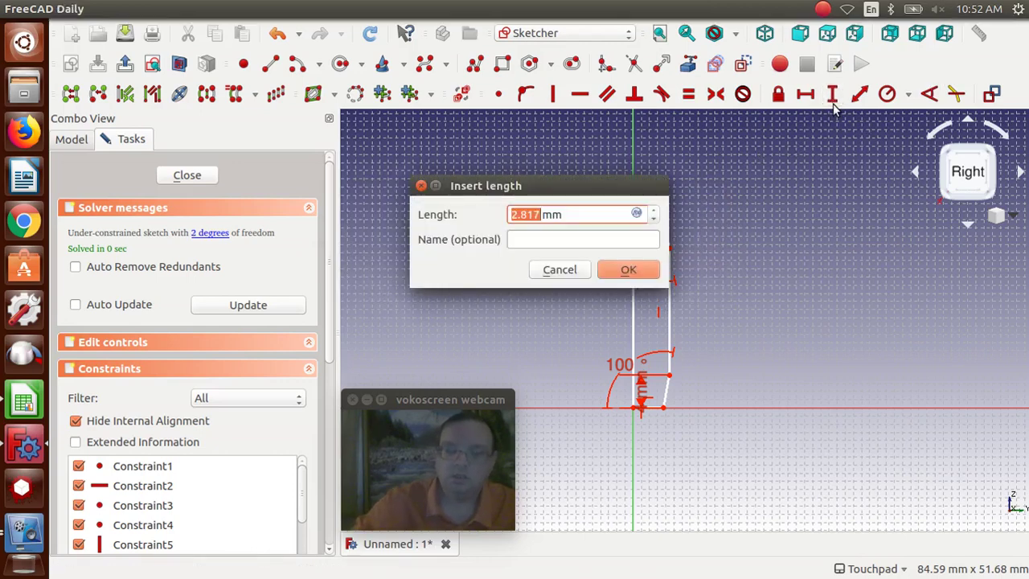
text(4)
key(Return)
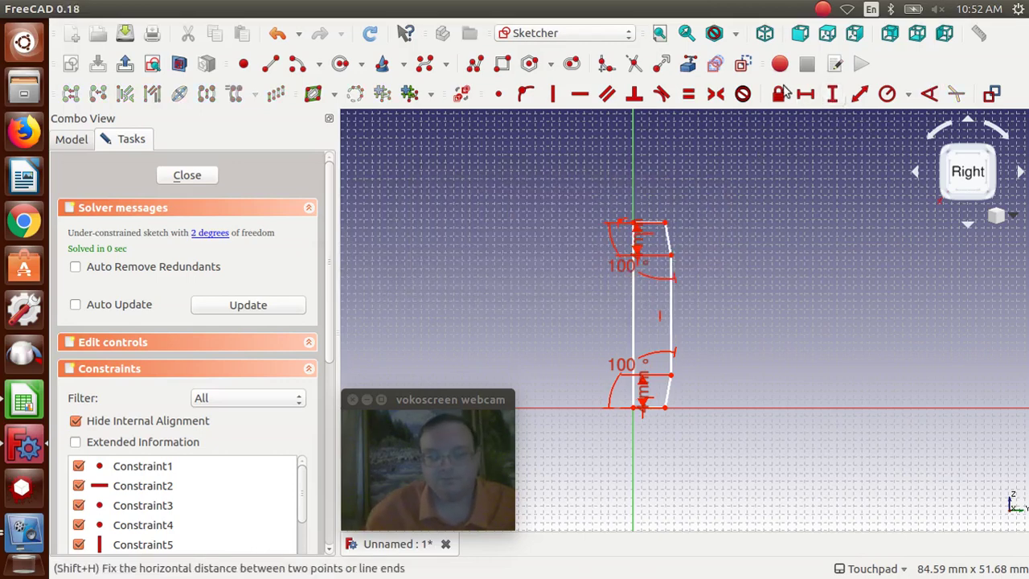
Step: Move both 4 mm dimensions clear of the profile and bring up the Dowel Pin Sizes spreadsheet
drag(646, 251, 765, 280)
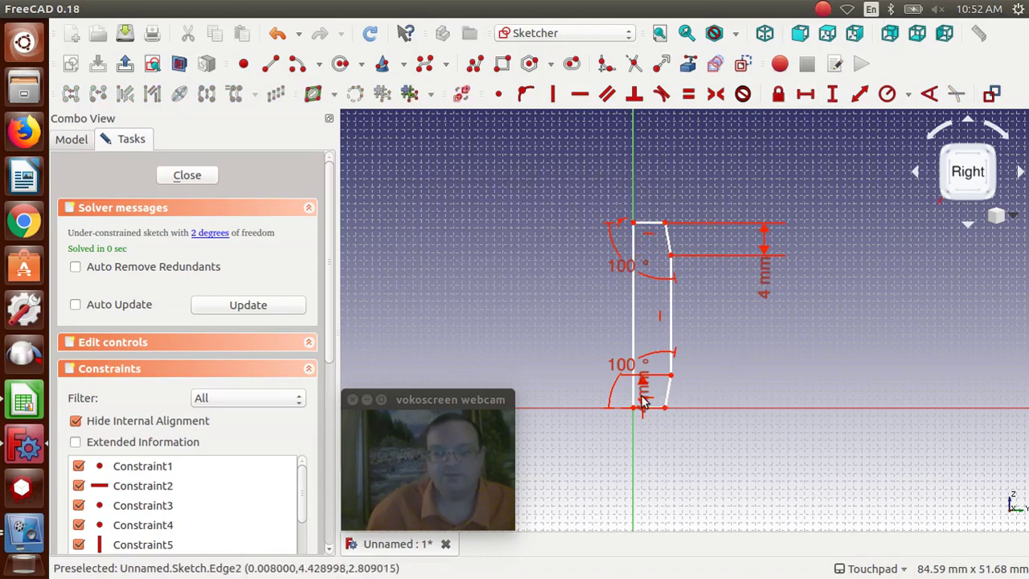
drag(646, 390, 809, 439)
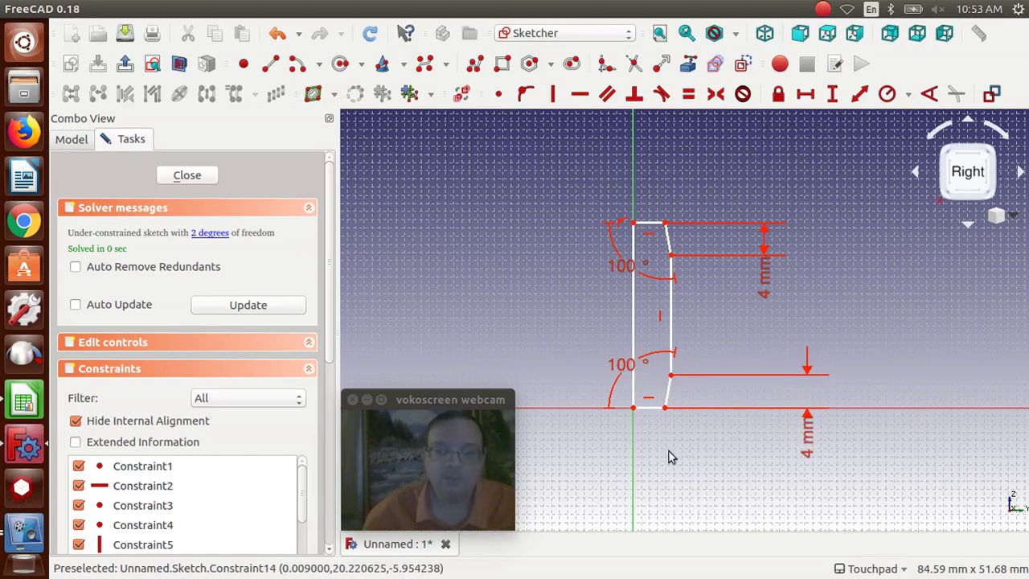
click(633, 409)
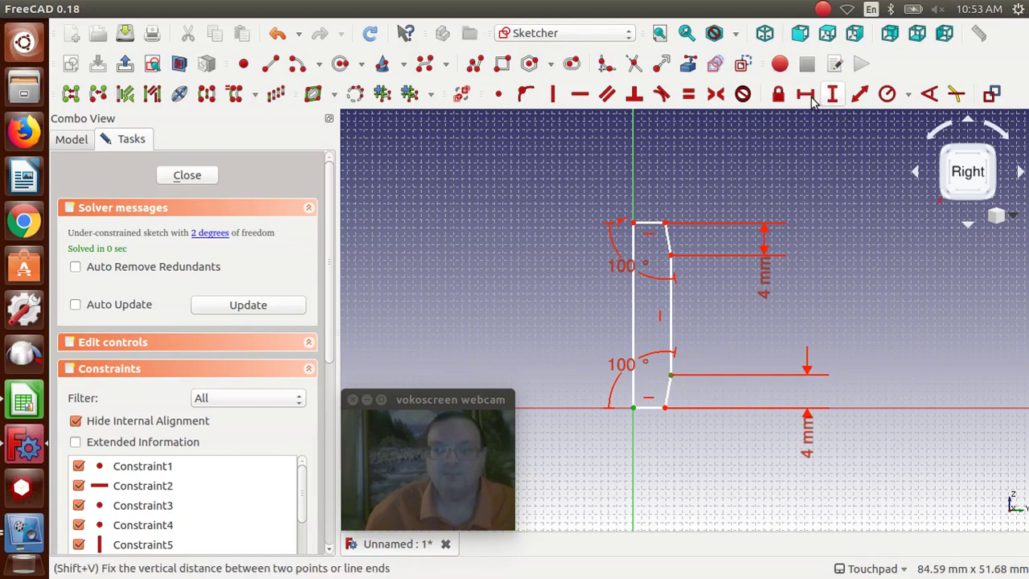
click(18, 401)
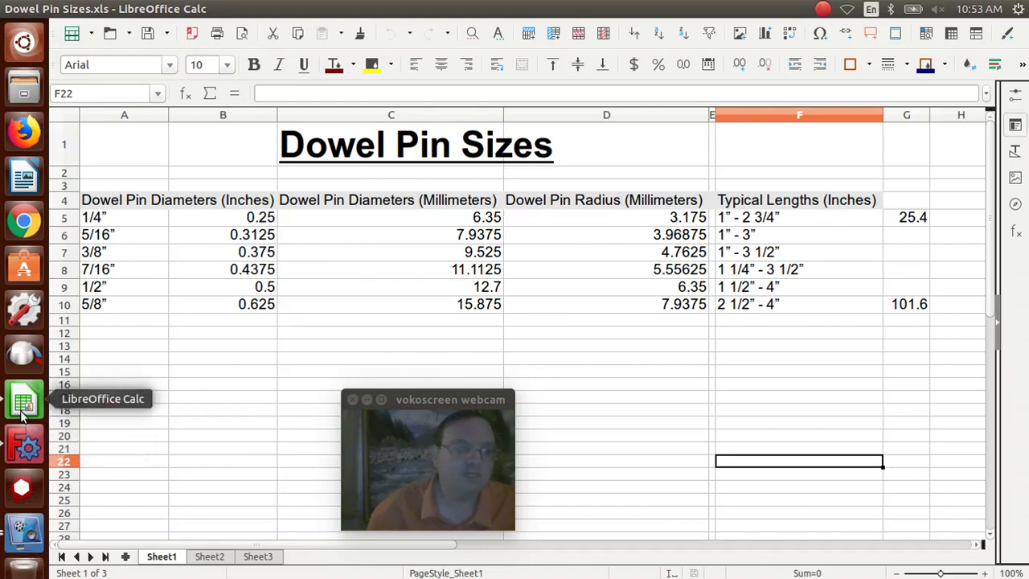
Step: Switch back to the pin-profile sketch in FreeCAD
click(24, 446)
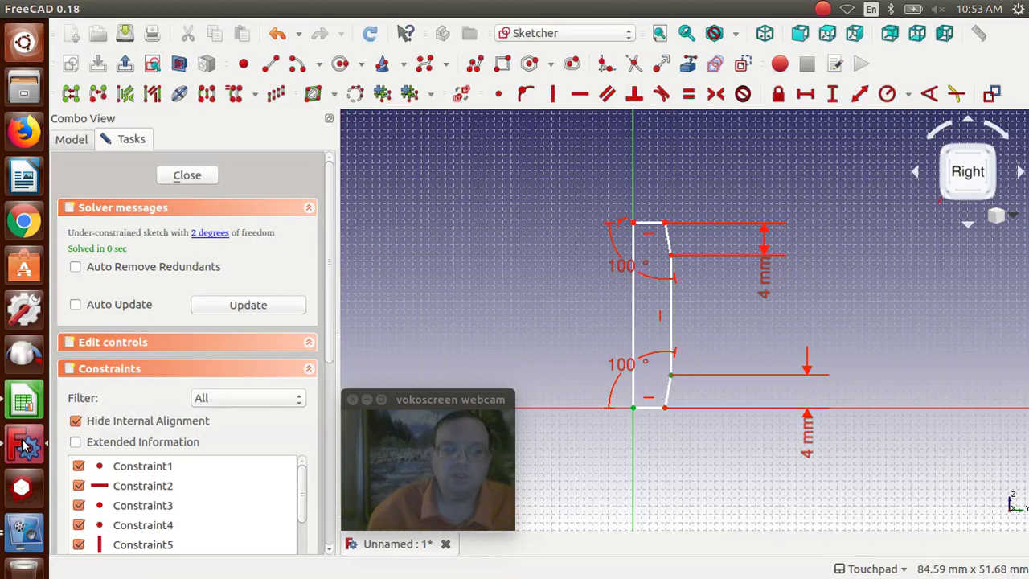
Step: Constrain the profile's narrow section to 3.175 mm horizontally and move the dimension clear
click(805, 96)
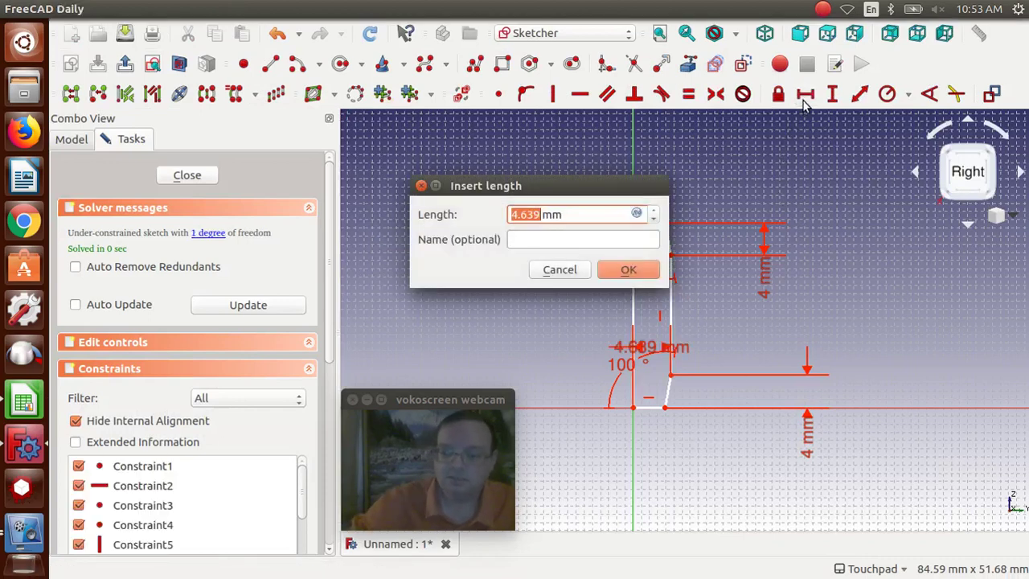
text(3.175)
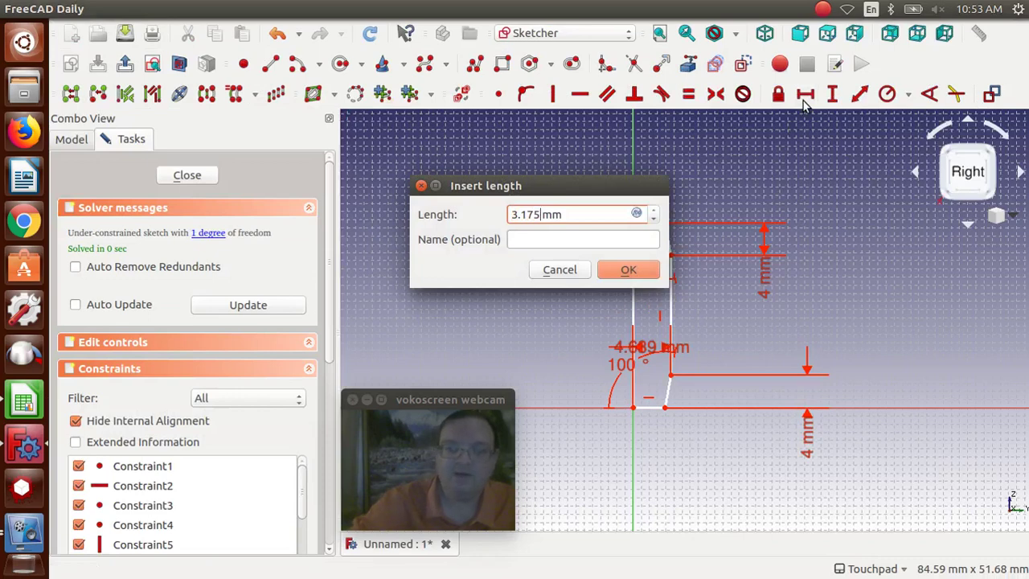
click(626, 270)
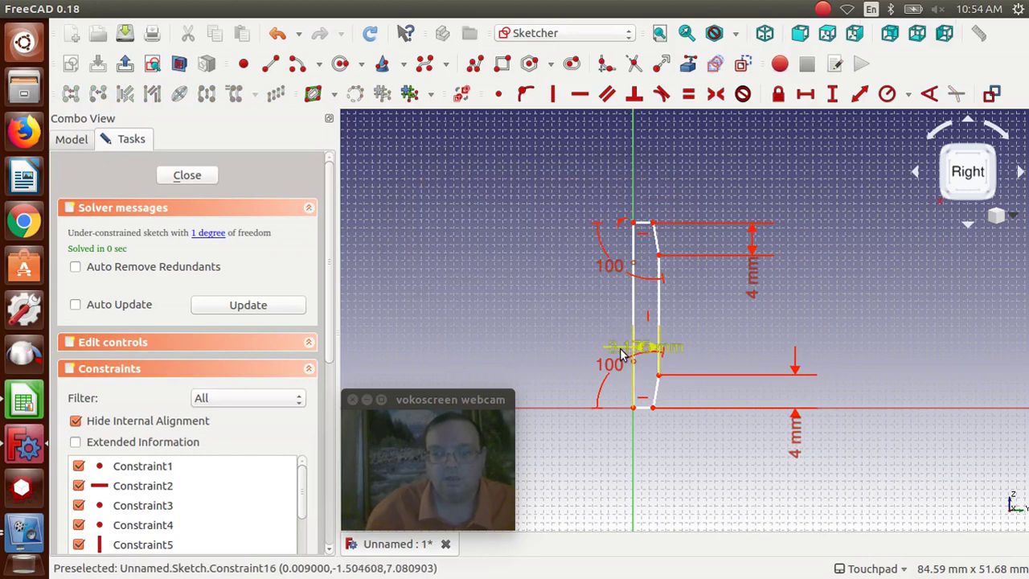
drag(622, 354, 728, 351)
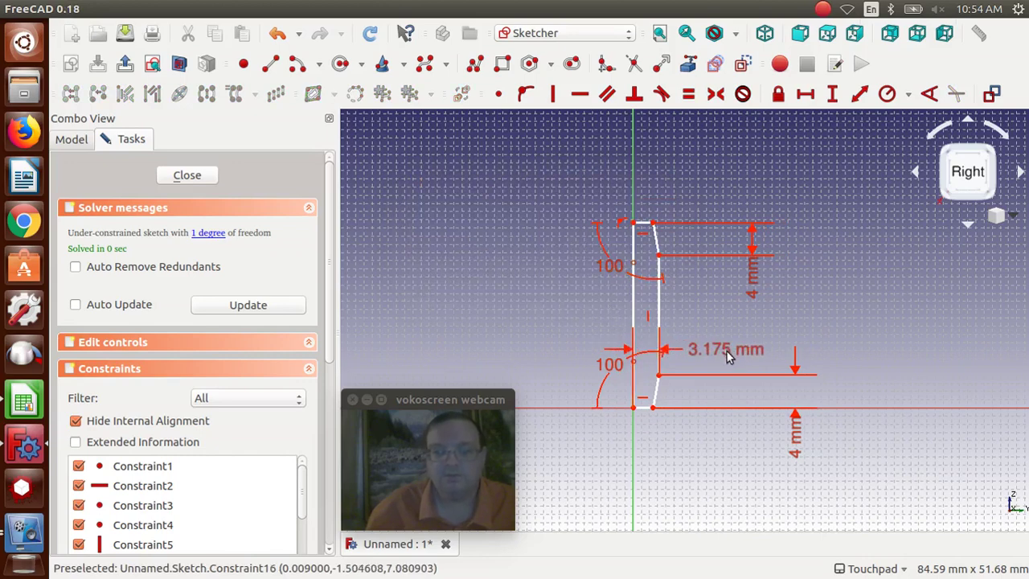
click(635, 287)
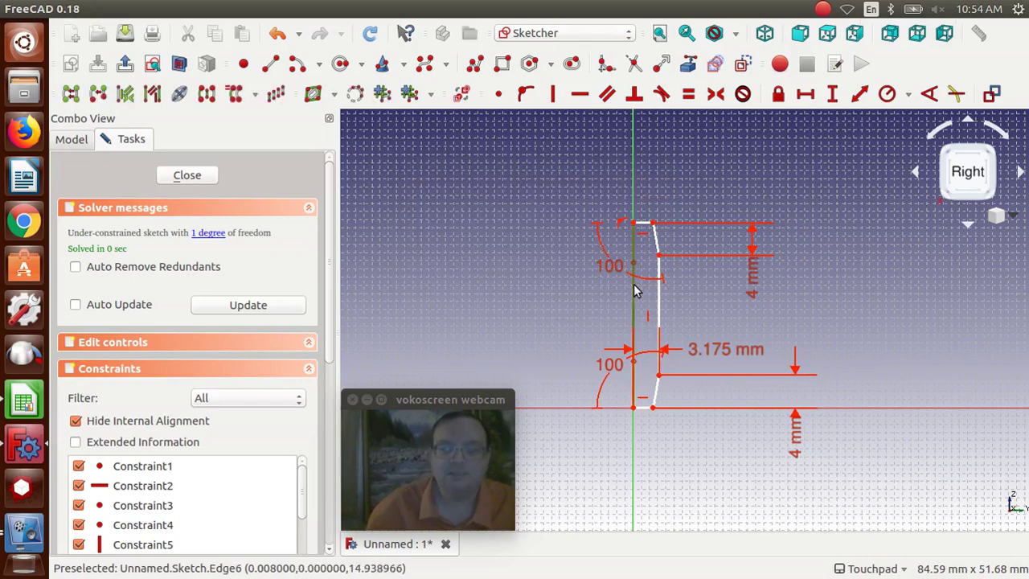
Step: Constrain the left edge to 25.4 mm and place its dimension to the left
click(832, 96)
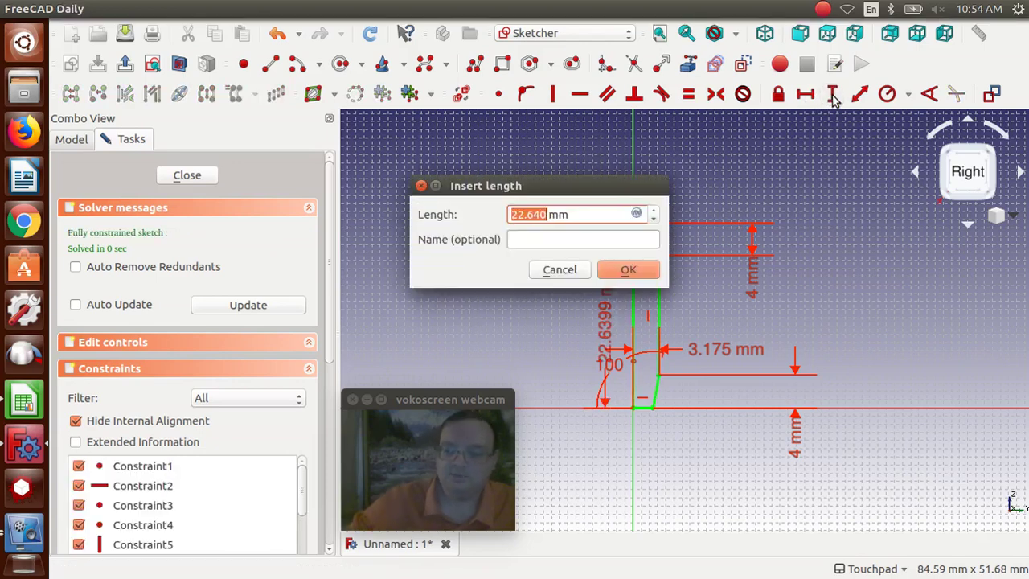
text(2)
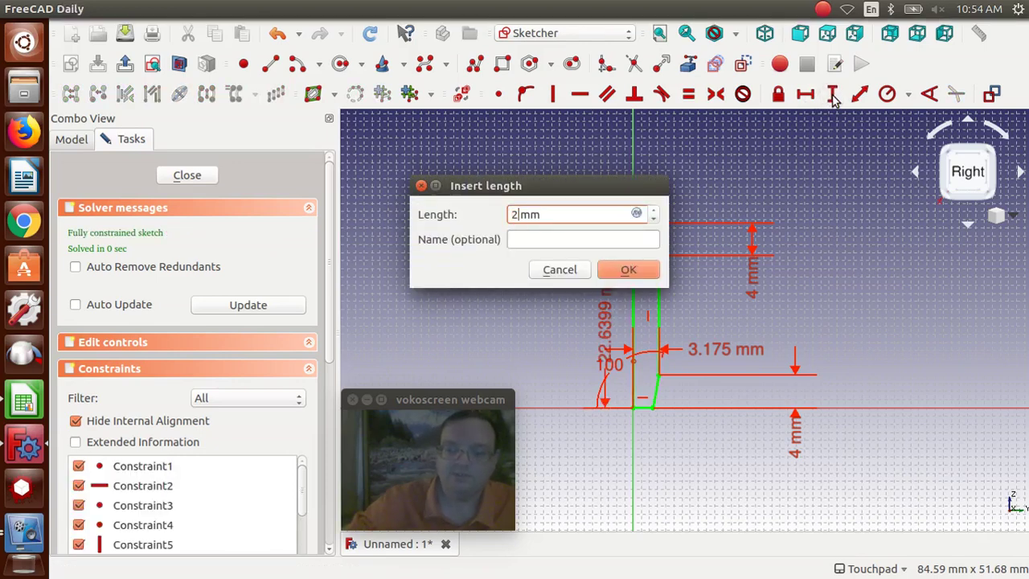
text(5.4)
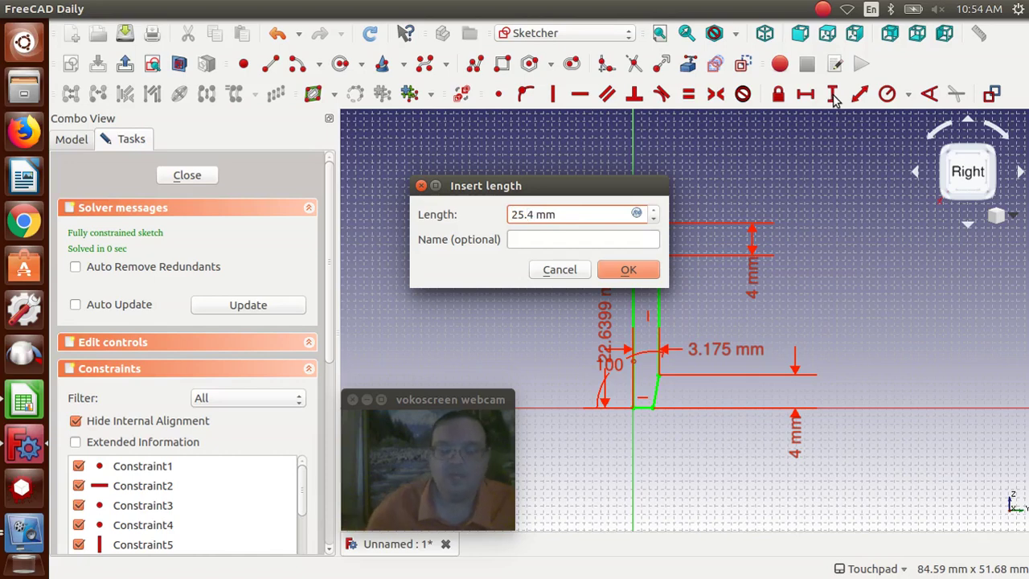
click(628, 273)
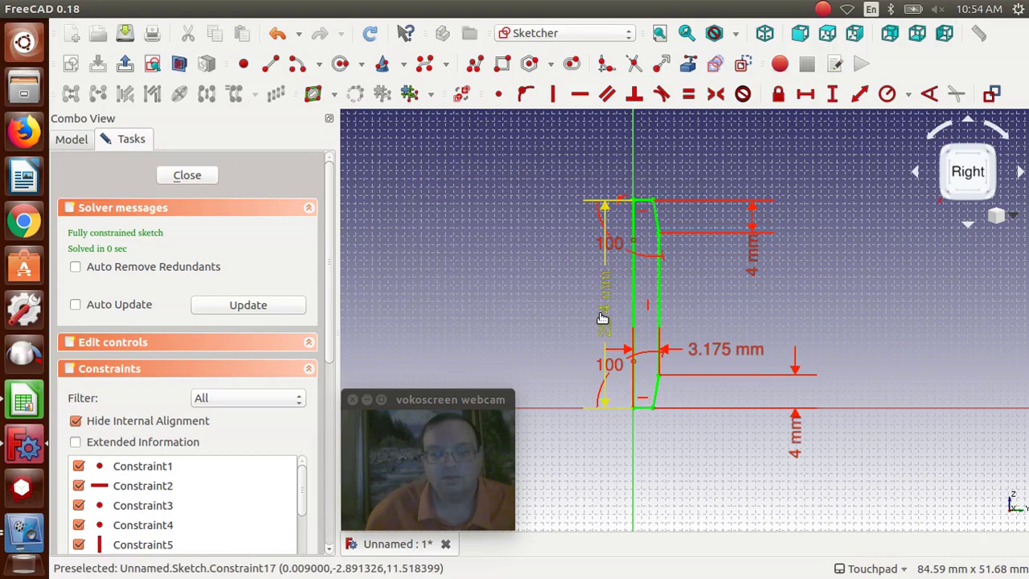
drag(602, 317, 547, 322)
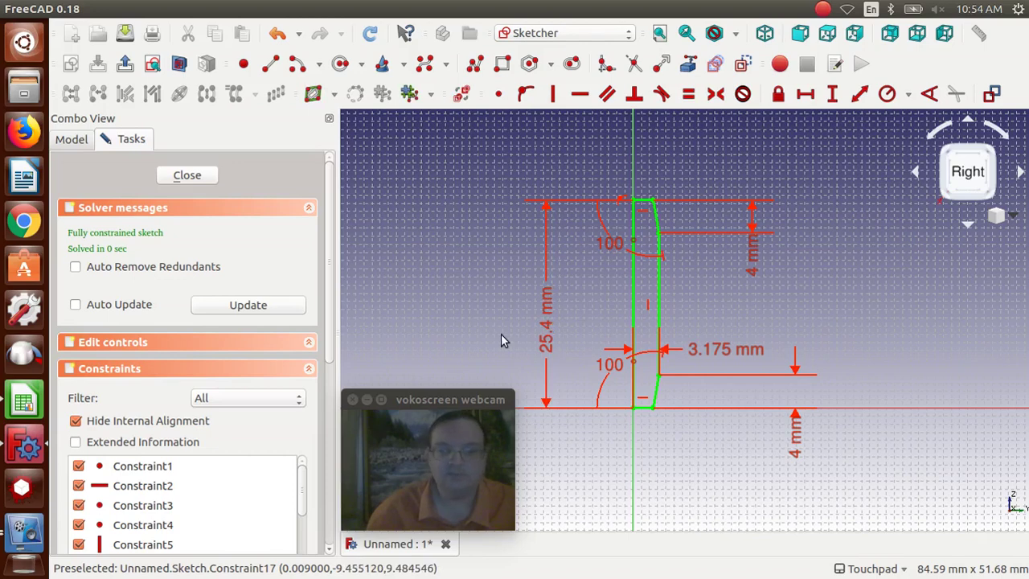
Step: Close the sketch, switch to an axonometric view and clear the selection
click(187, 175)
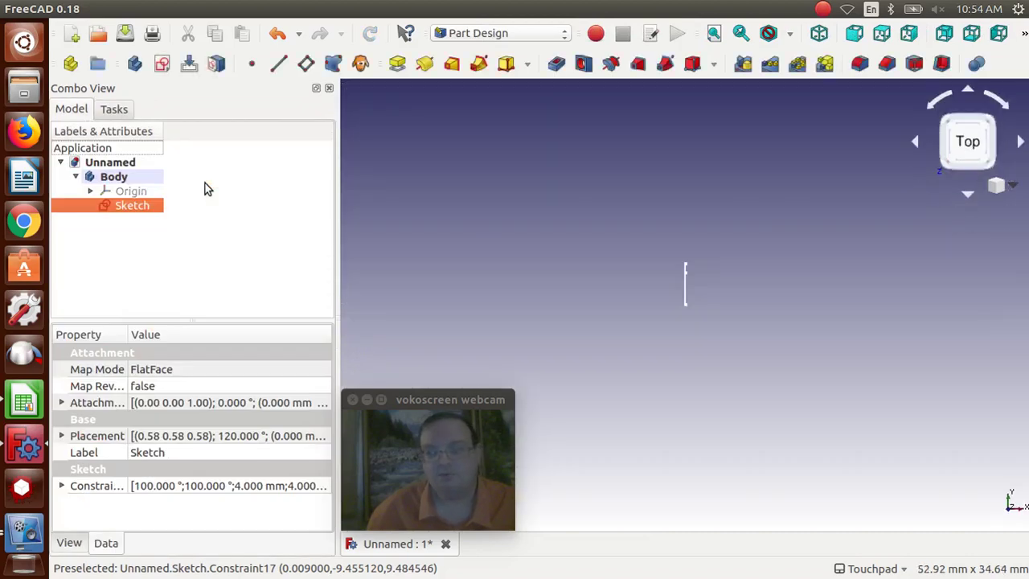
click(820, 36)
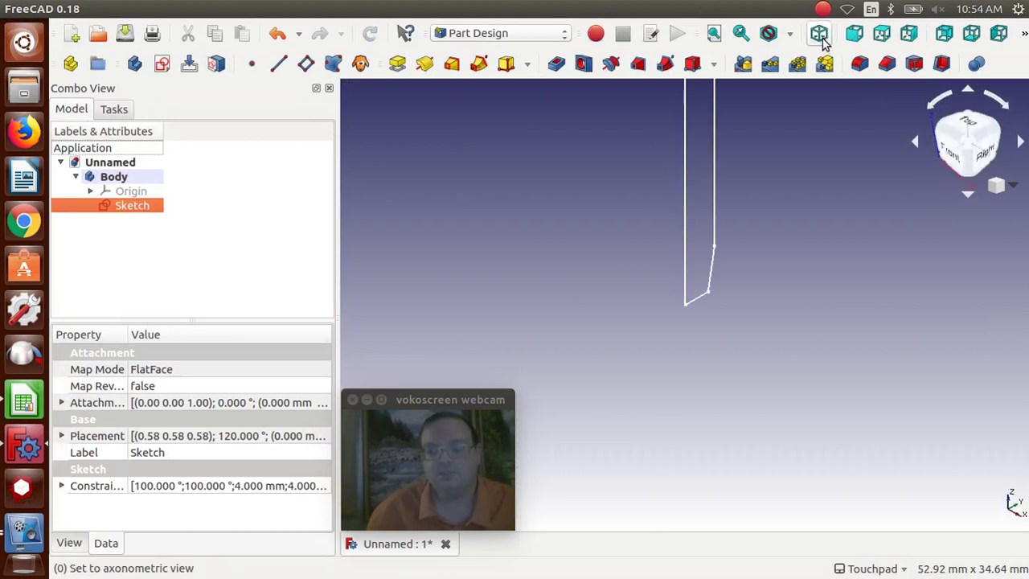
click(820, 363)
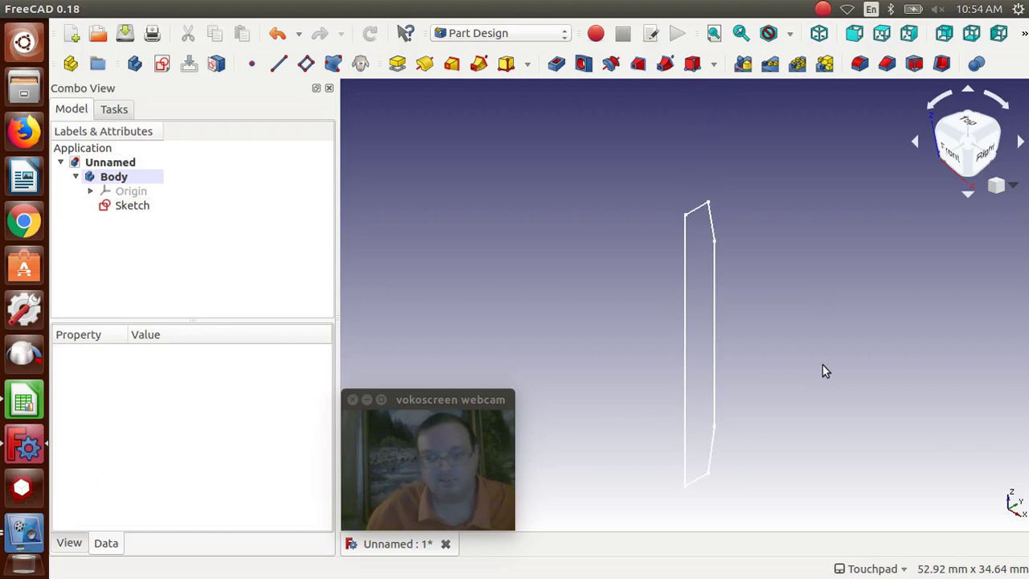
Step: Revolve the Sketch 360° about the vertical sketch axis into a solid pin
click(107, 210)
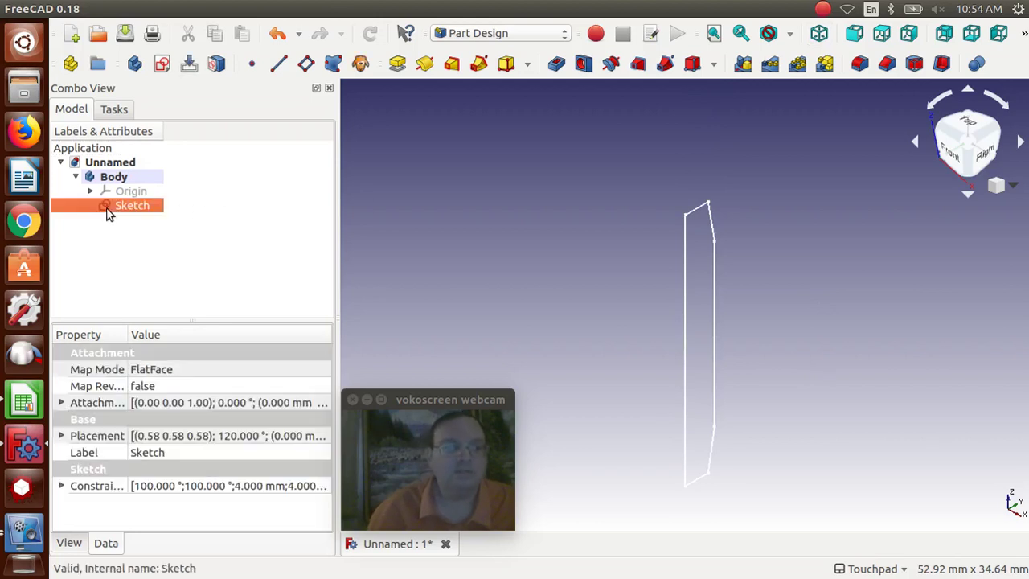
click(426, 65)
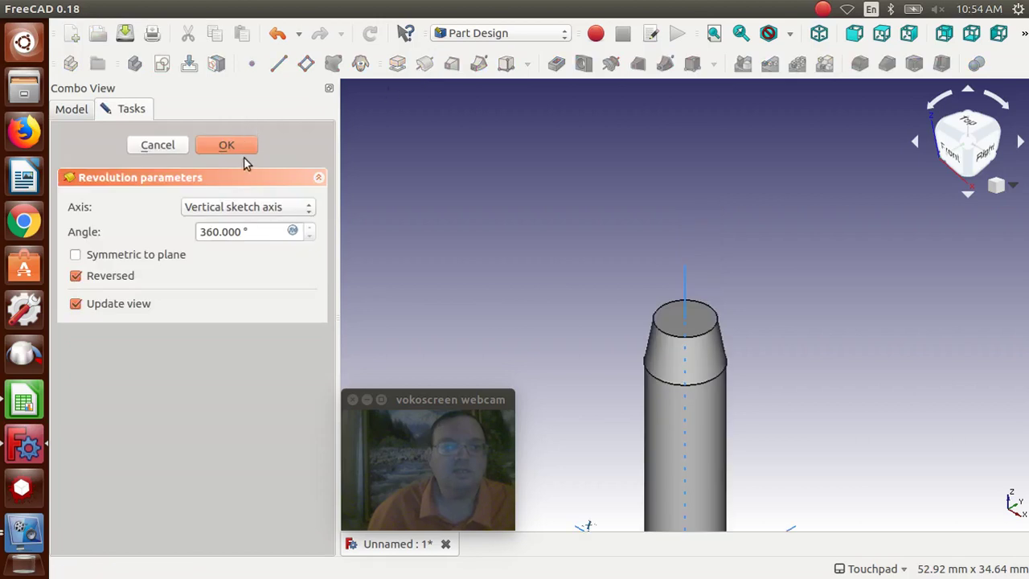
click(230, 148)
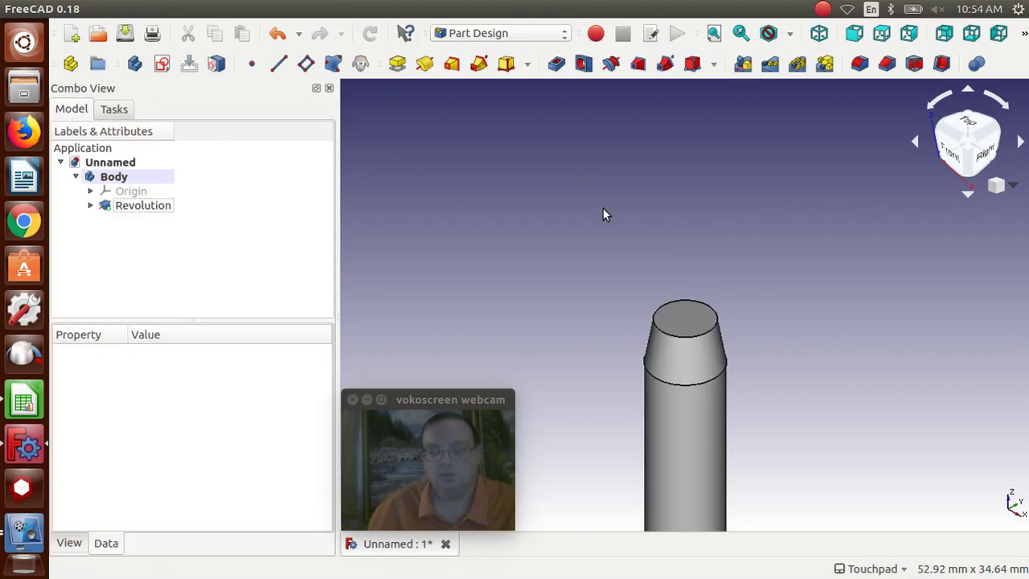
key(Up)
key(Up)
key(Up)
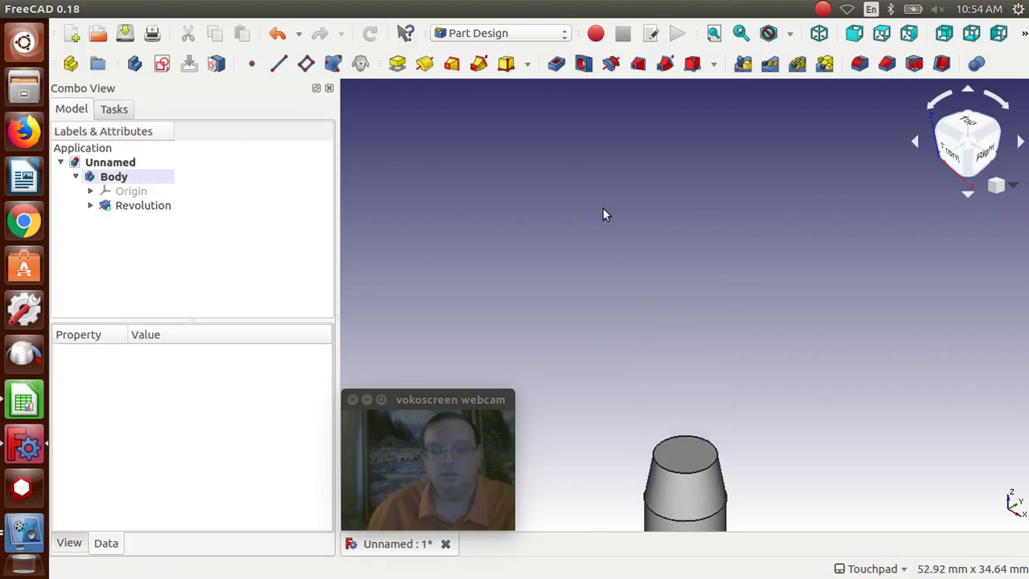
key(Down)
key(Down)
key(Down)
key(Down)
key(Down)
key(Down)
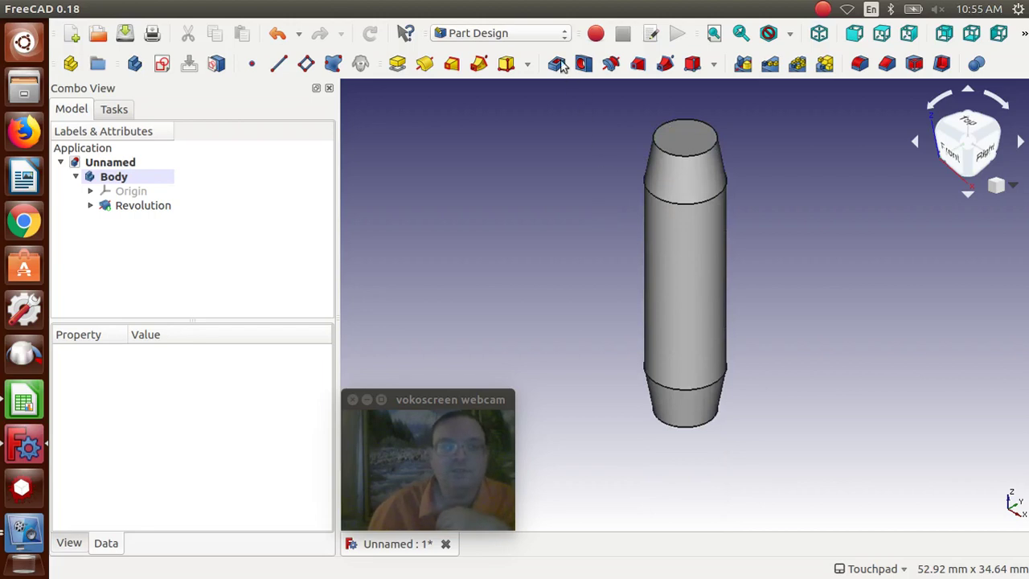
click(543, 37)
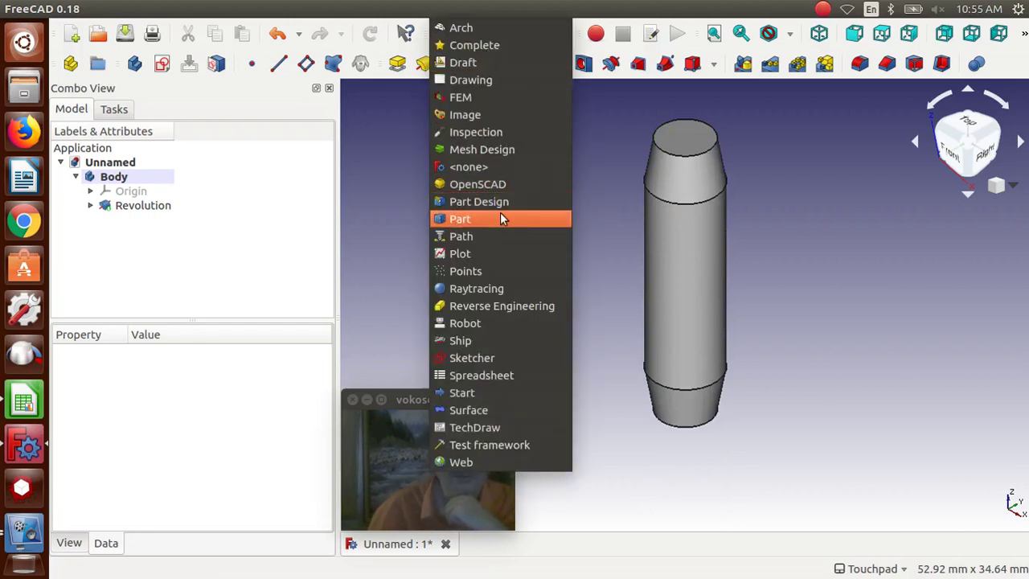
Step: Add a Part cylinder and set its placement x position to 3.175 mm
key(Escape)
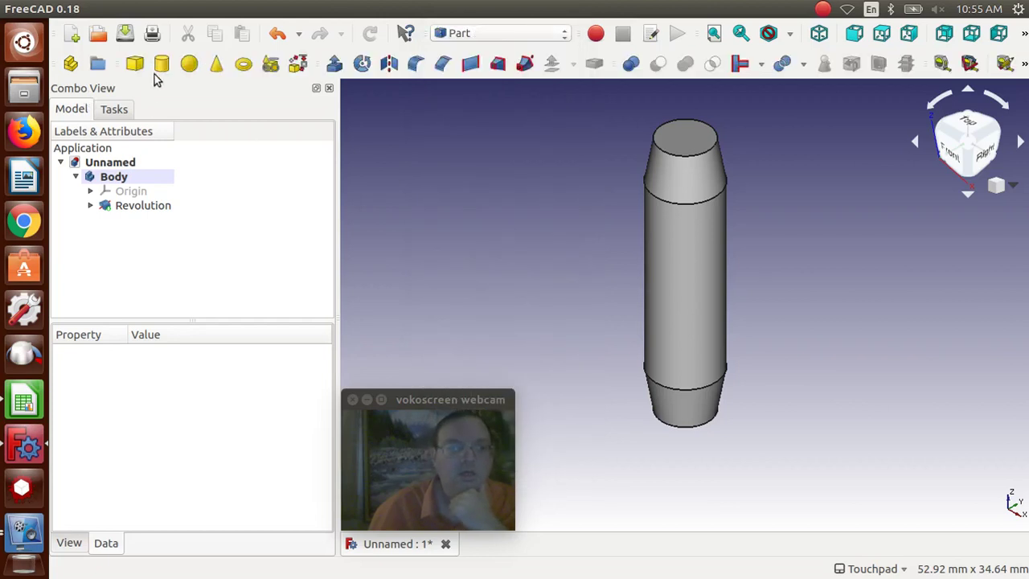
click(161, 68)
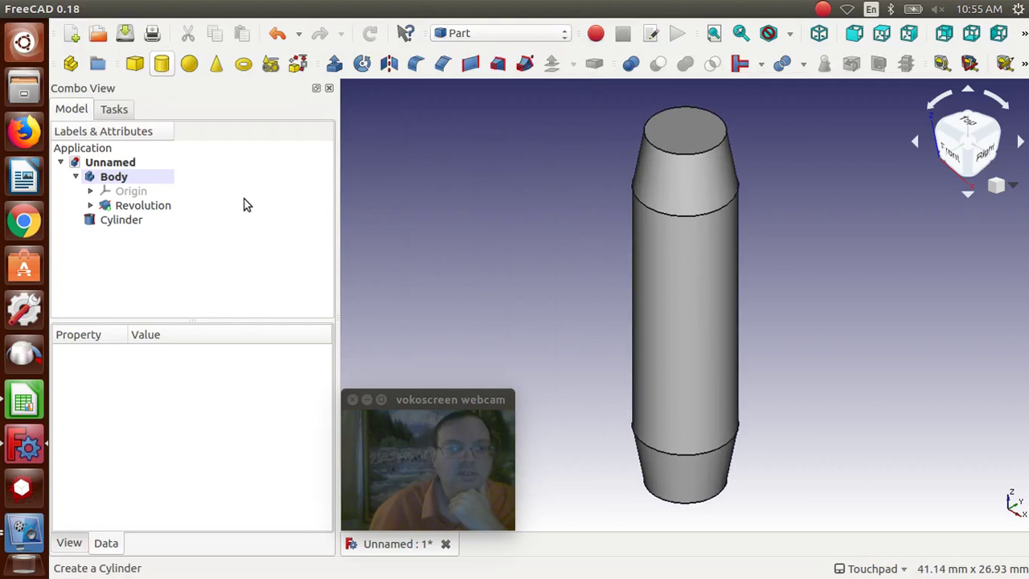
click(105, 222)
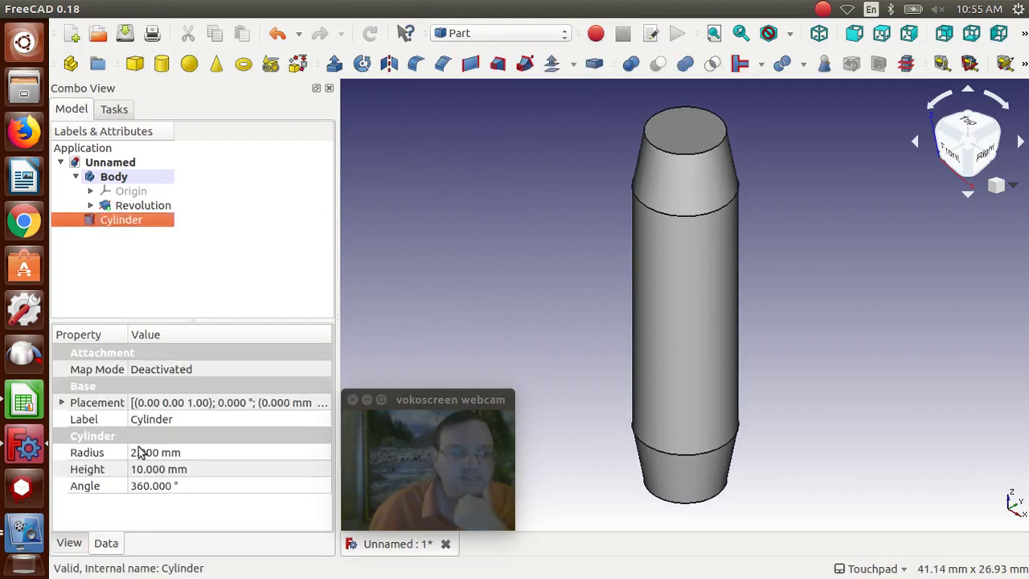
click(62, 403)
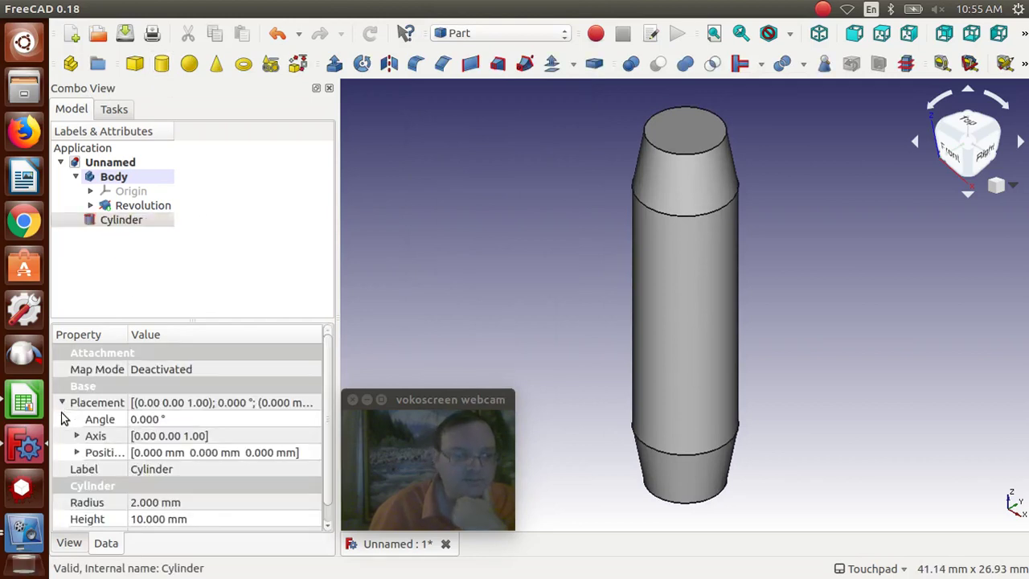
click(76, 453)
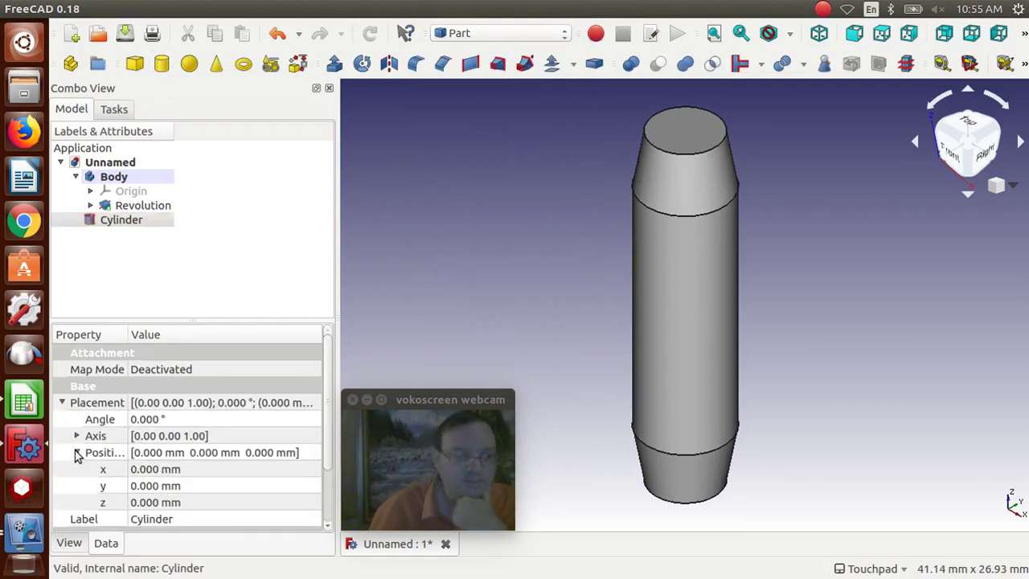
click(153, 470)
double_click(157, 469)
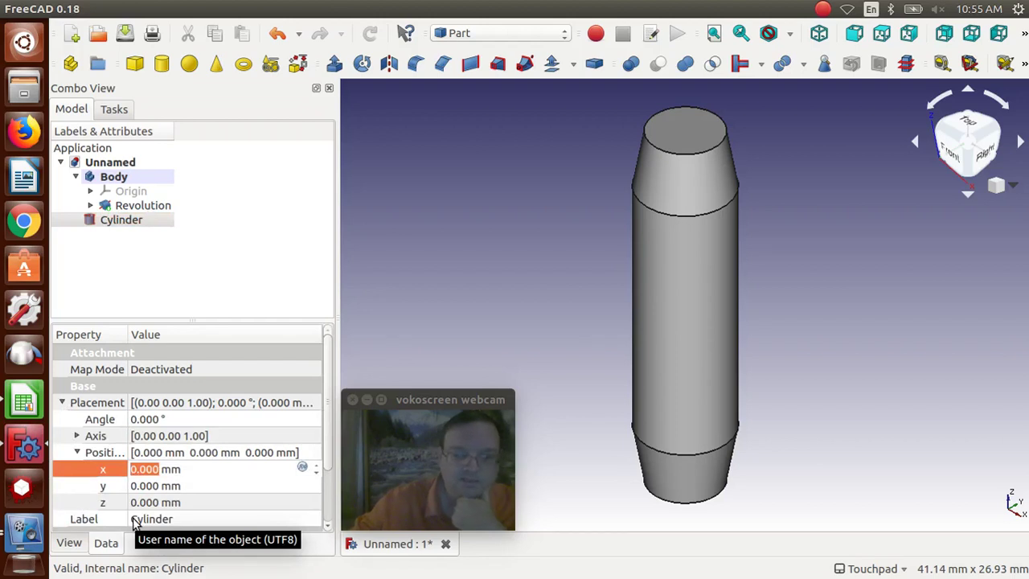
text(3.)
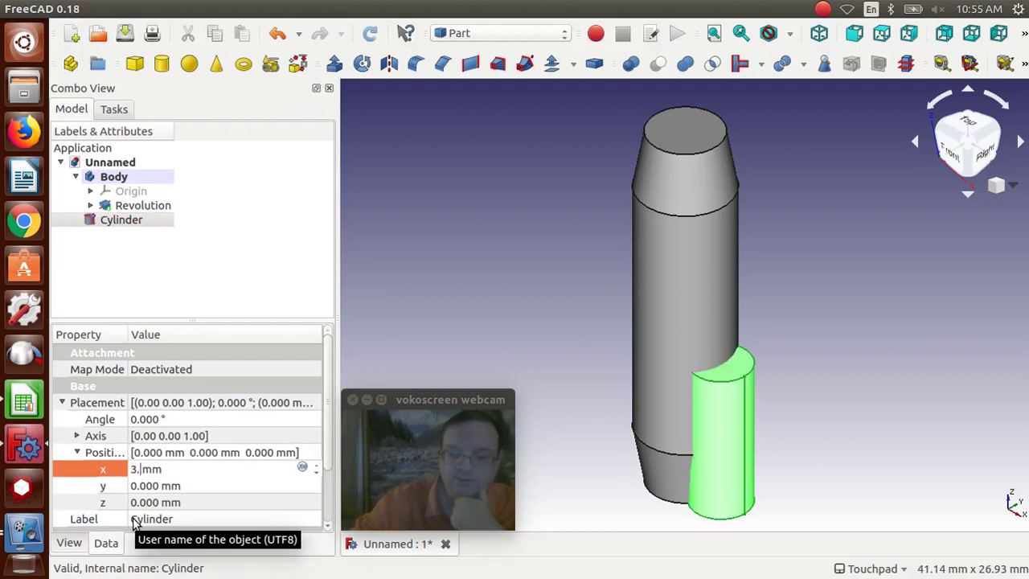
text(175)
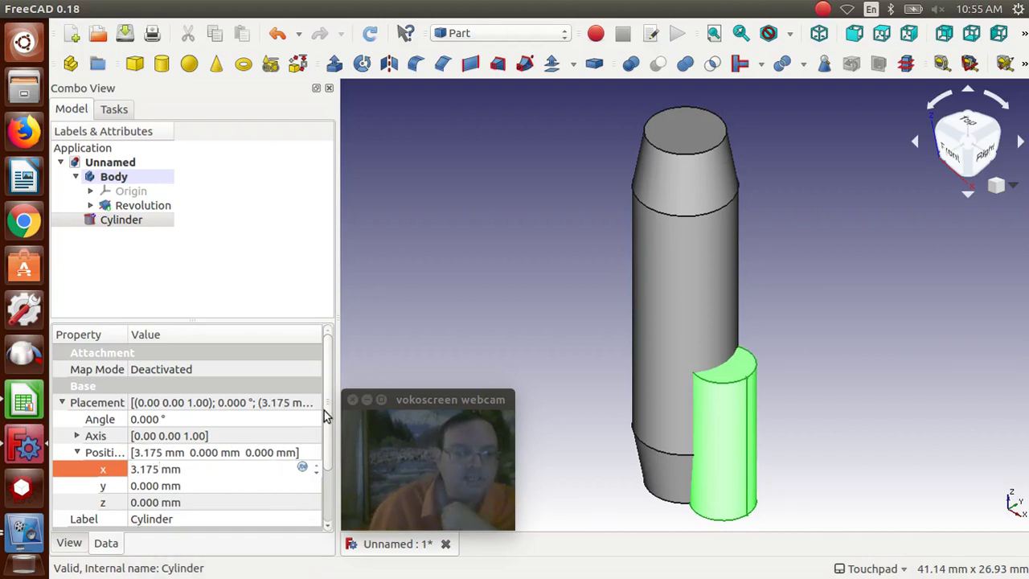
Step: Commit the 3.175 mm x offset, then give the cylinder radius 0.2 mm and height 25.4 mm
key(Return)
scroll(329, 443, down, 1)
drag(336, 444, 335, 457)
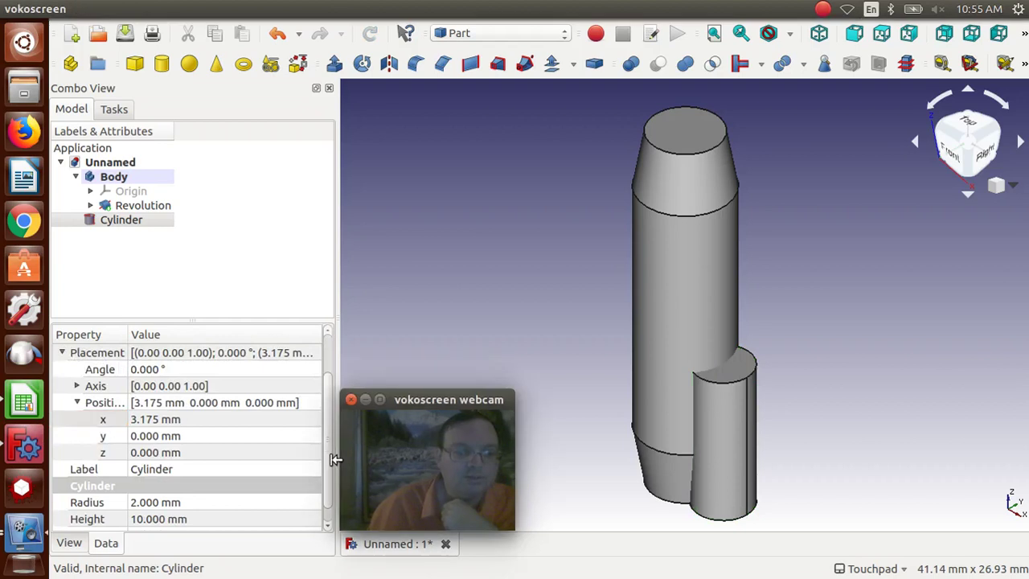
double_click(143, 503)
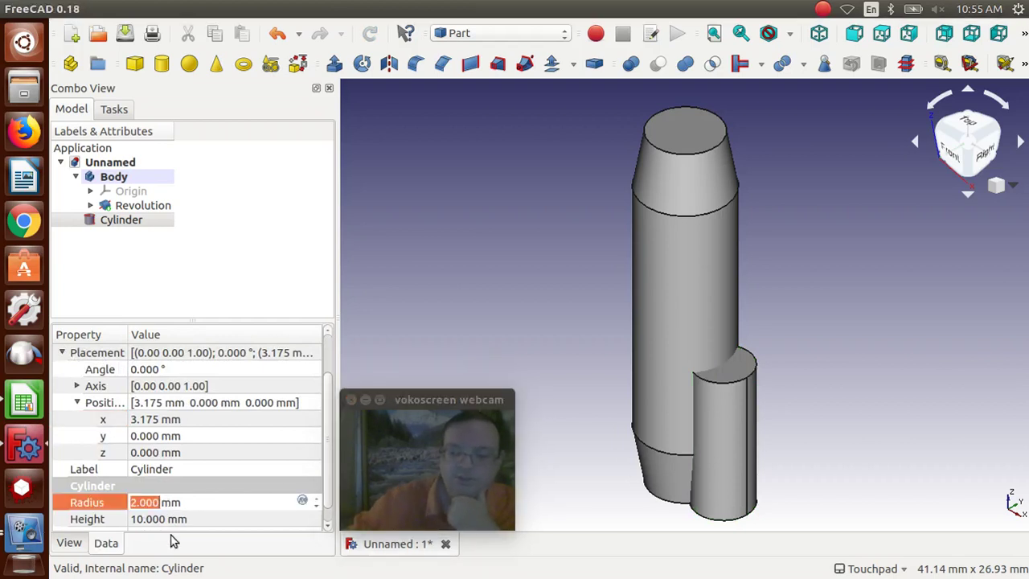
text(0.2)
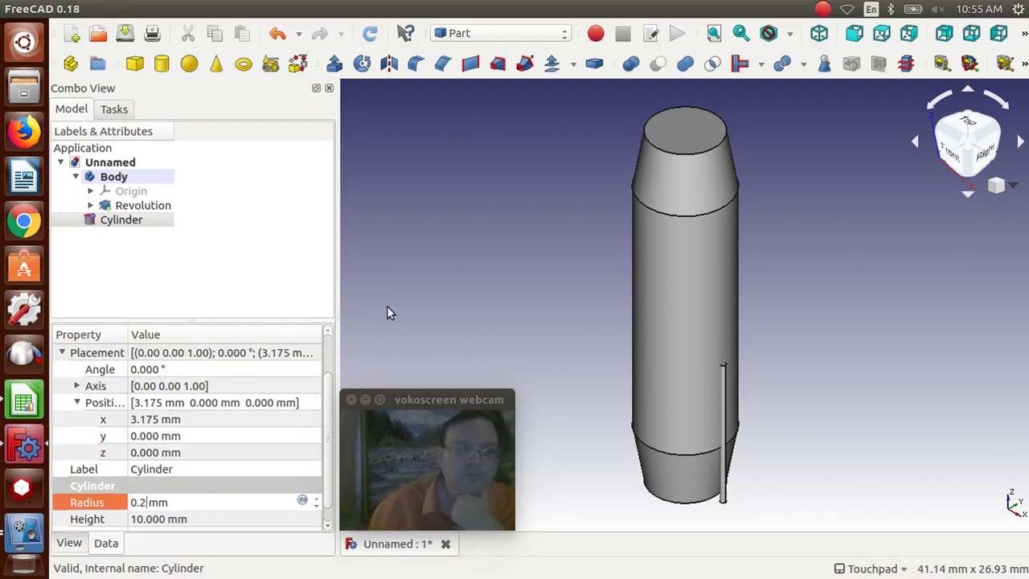
click(142, 517)
click(142, 518)
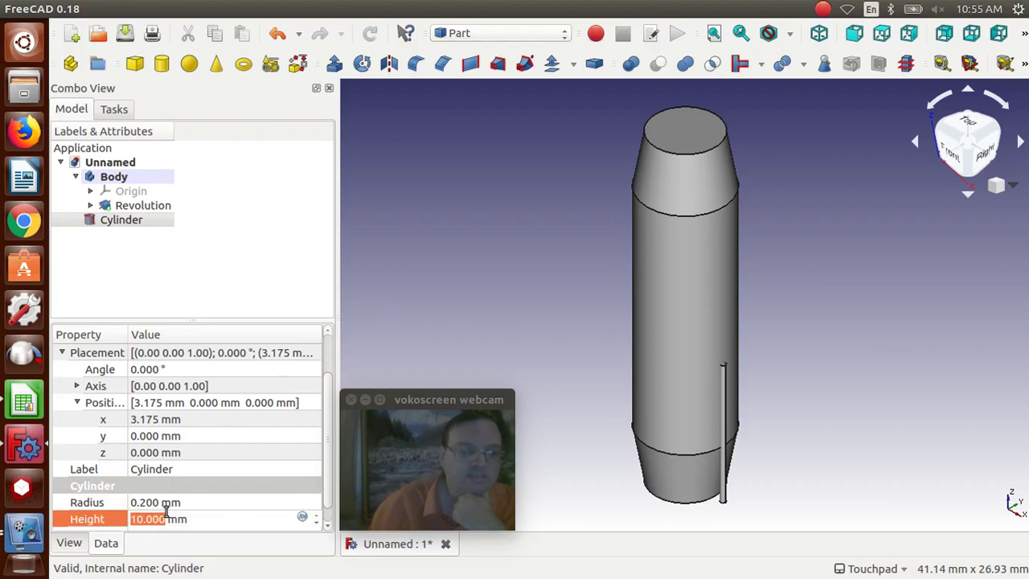
text(25.4)
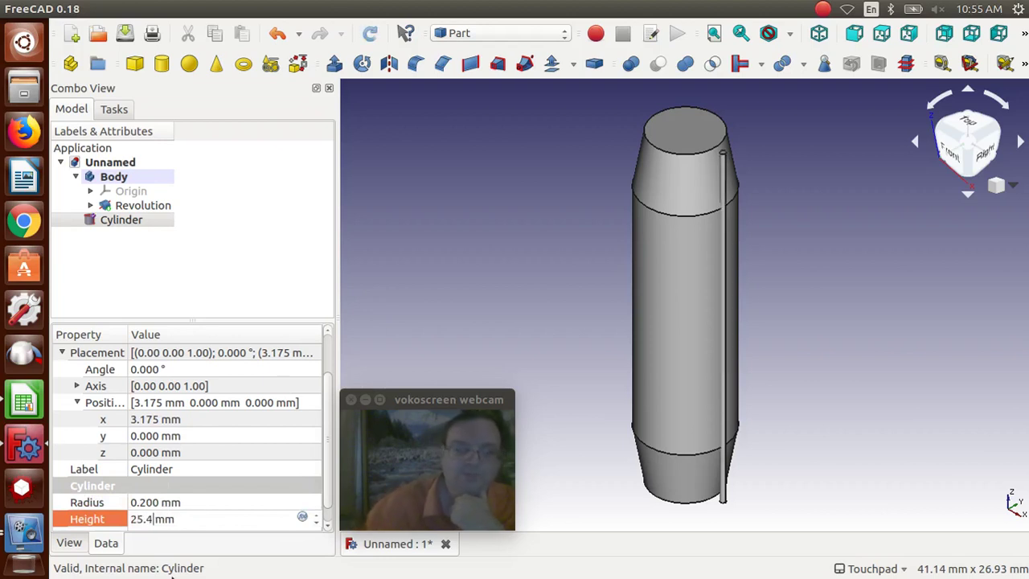
click(441, 277)
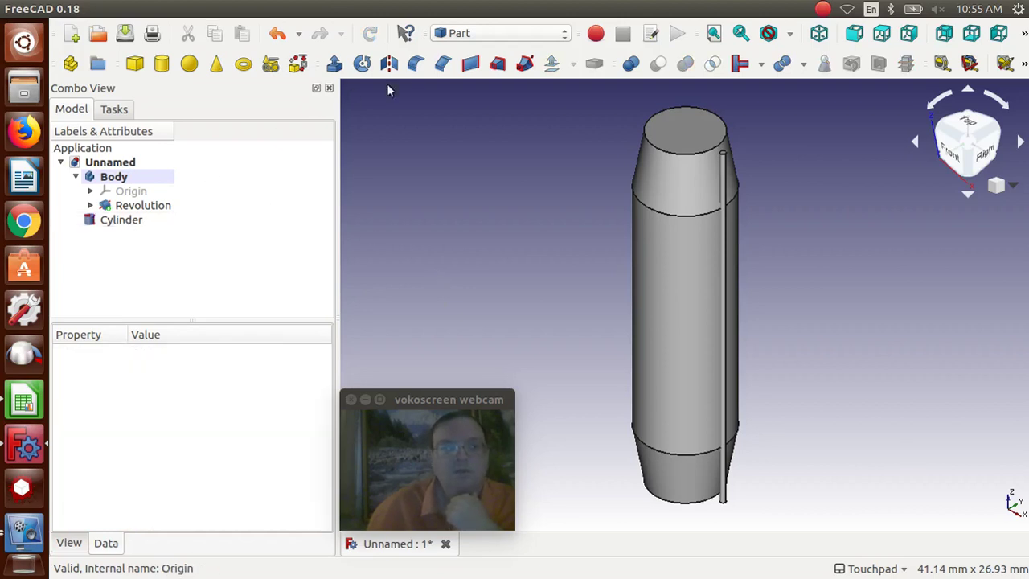
Step: In the Draft workbench, create an array from the thin cylinder rod
click(522, 31)
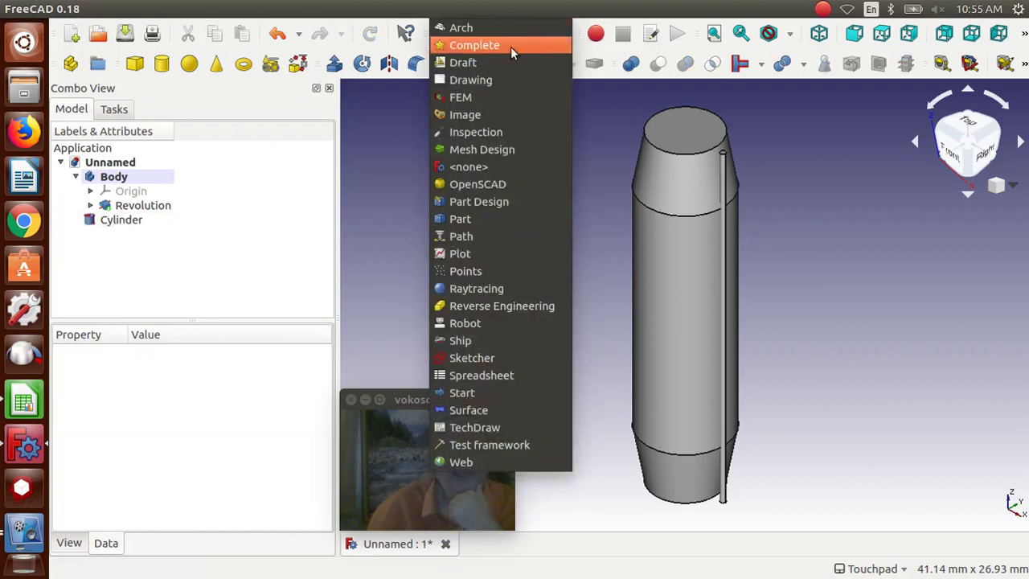
click(504, 63)
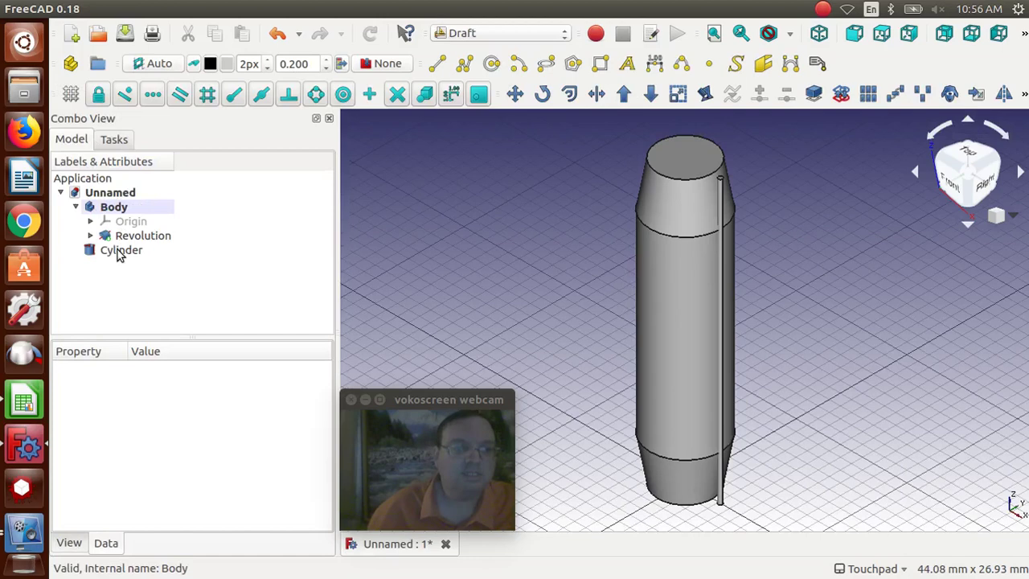
click(118, 252)
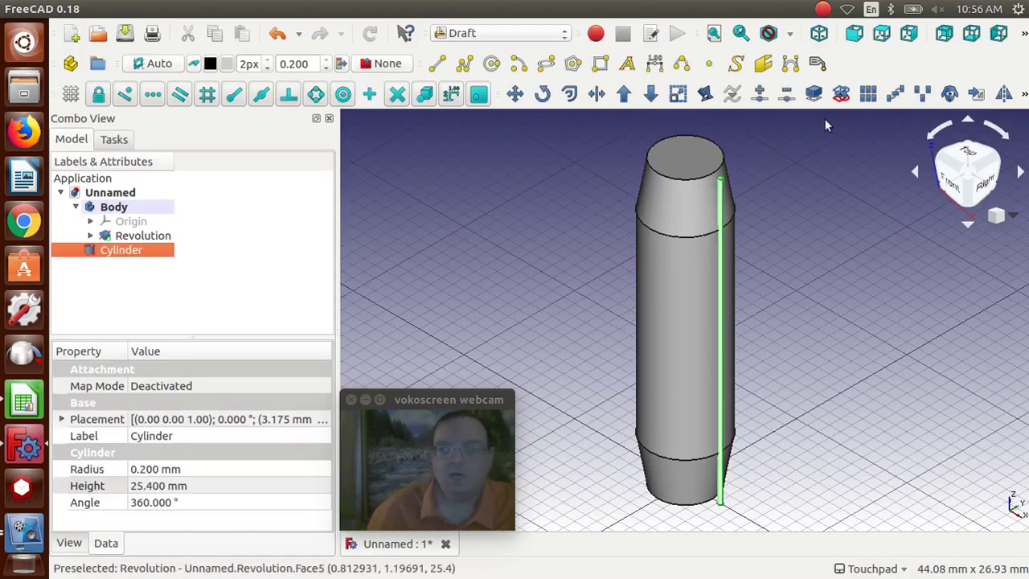
click(868, 95)
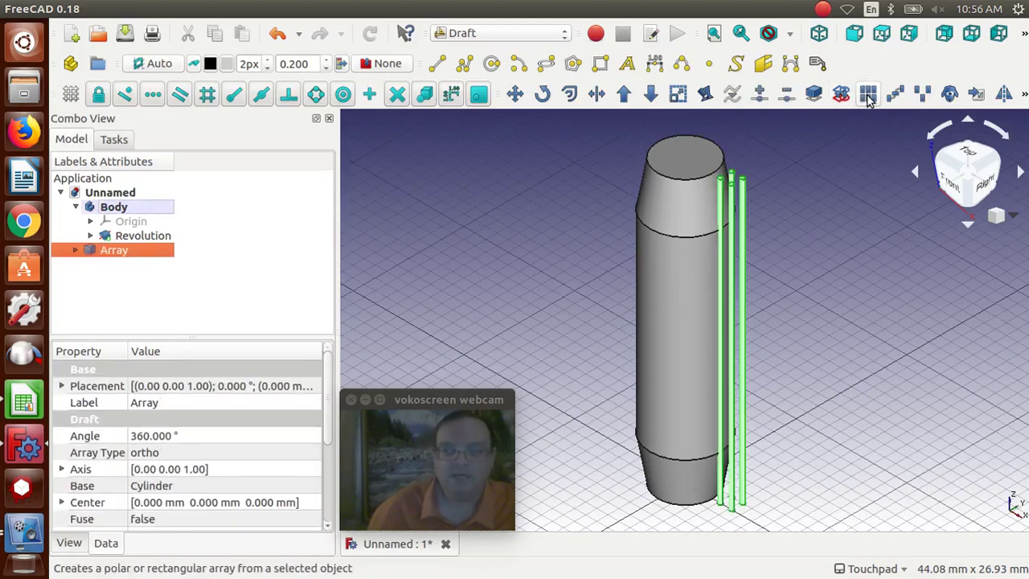
Step: Make the array polar with 27 copies around the pin
click(229, 454)
click(277, 455)
click(297, 451)
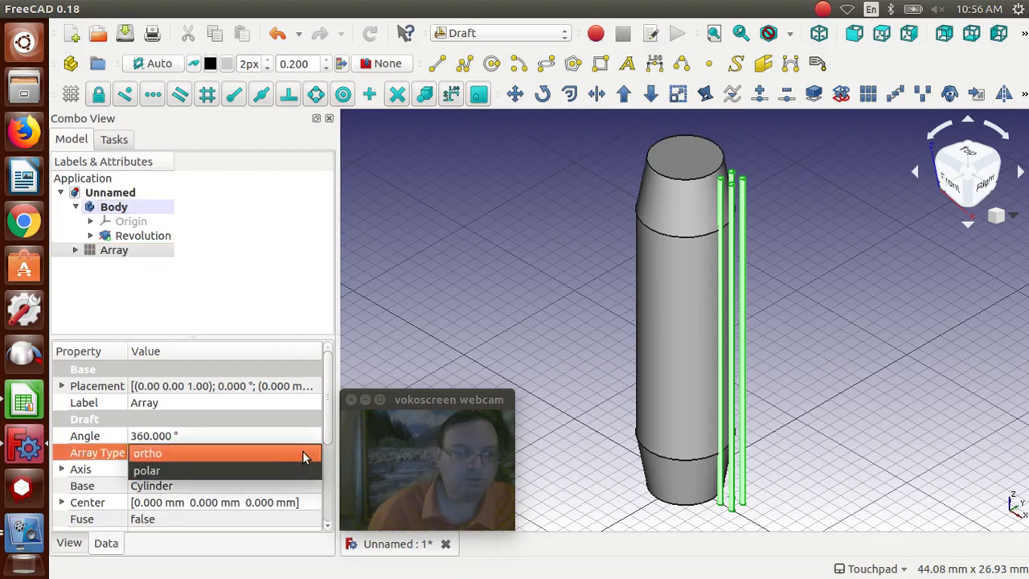
click(282, 477)
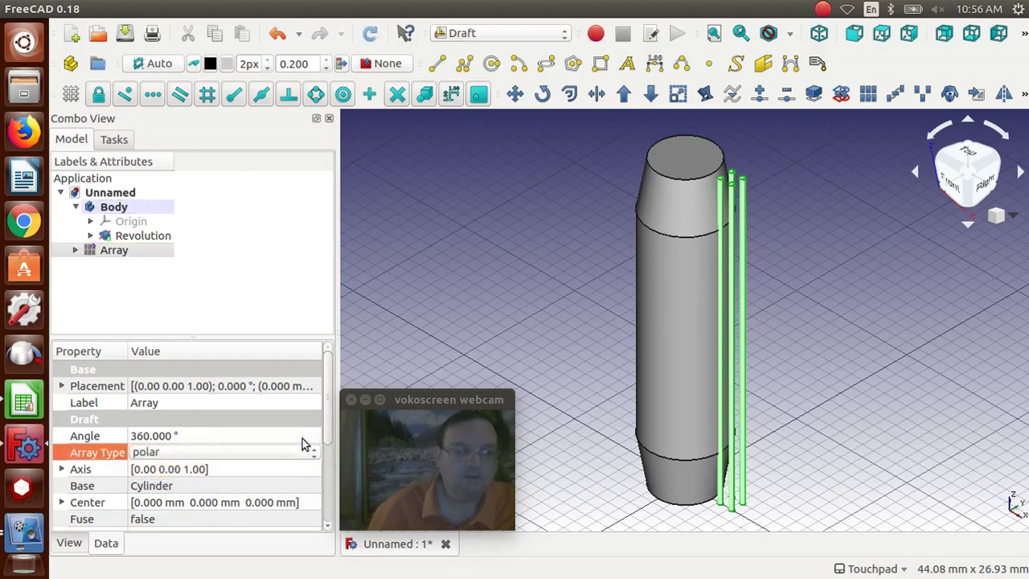
scroll(314, 440, down, 3)
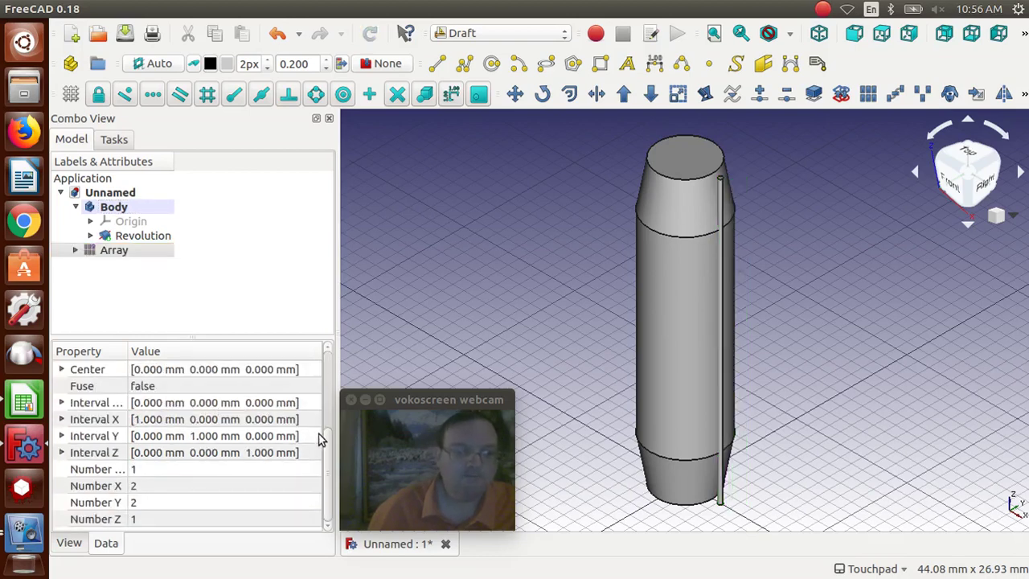
click(193, 471)
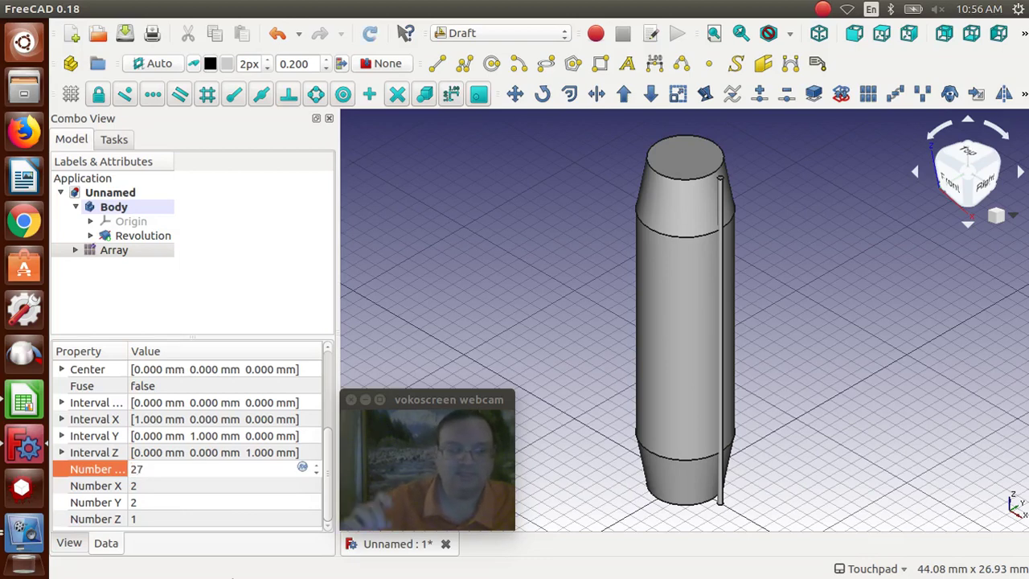
key(Return)
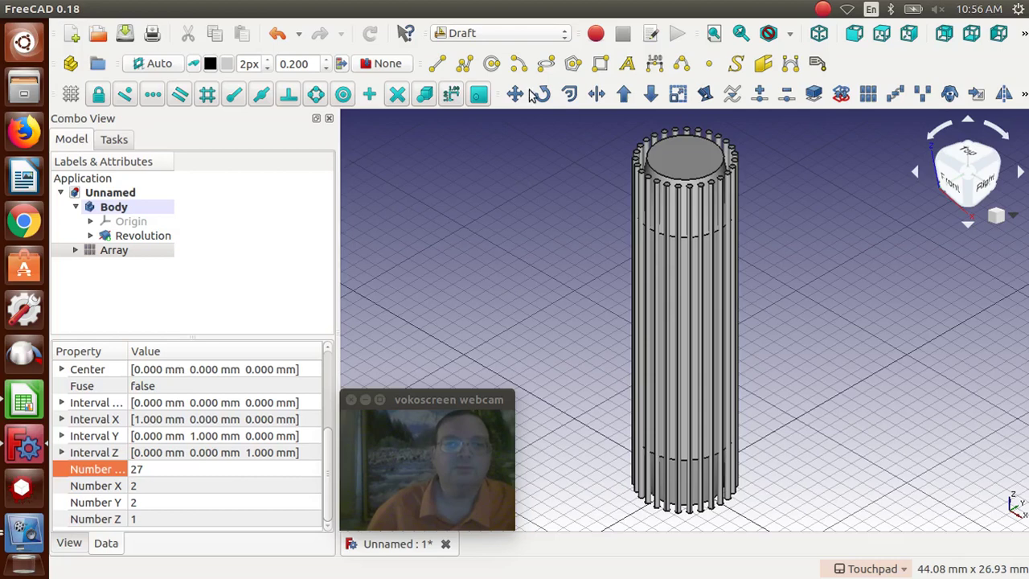
Step: In the Part workbench, Boolean-cut the rod Array out of the pin's Revolution
click(503, 36)
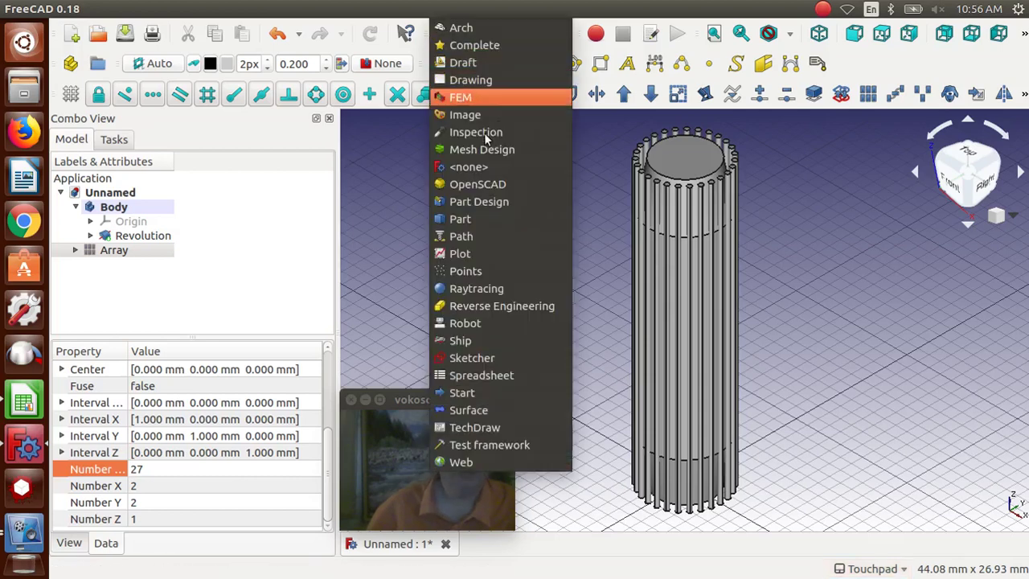
click(470, 222)
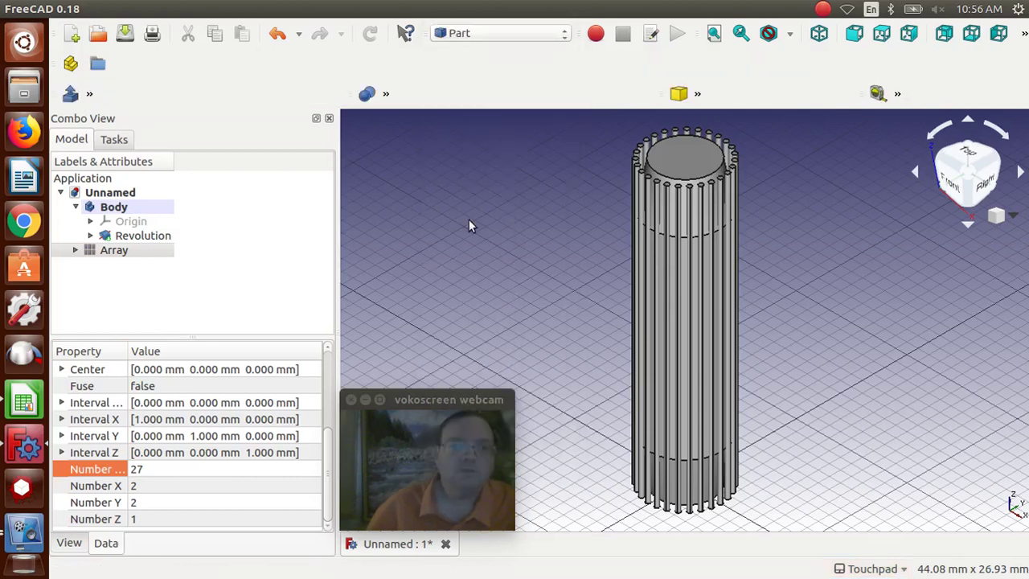
click(182, 246)
click(145, 235)
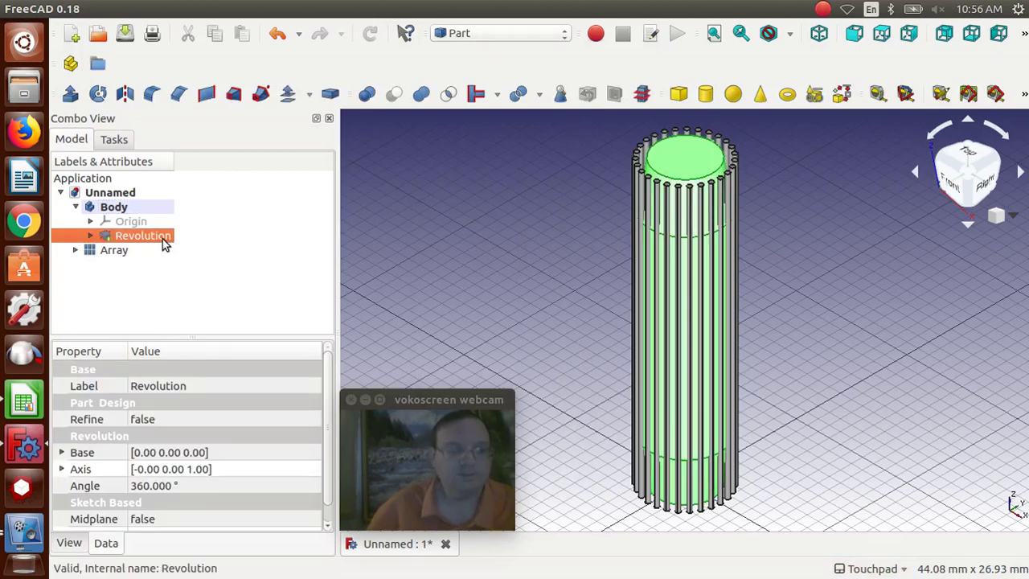
ctrl+click(96, 251)
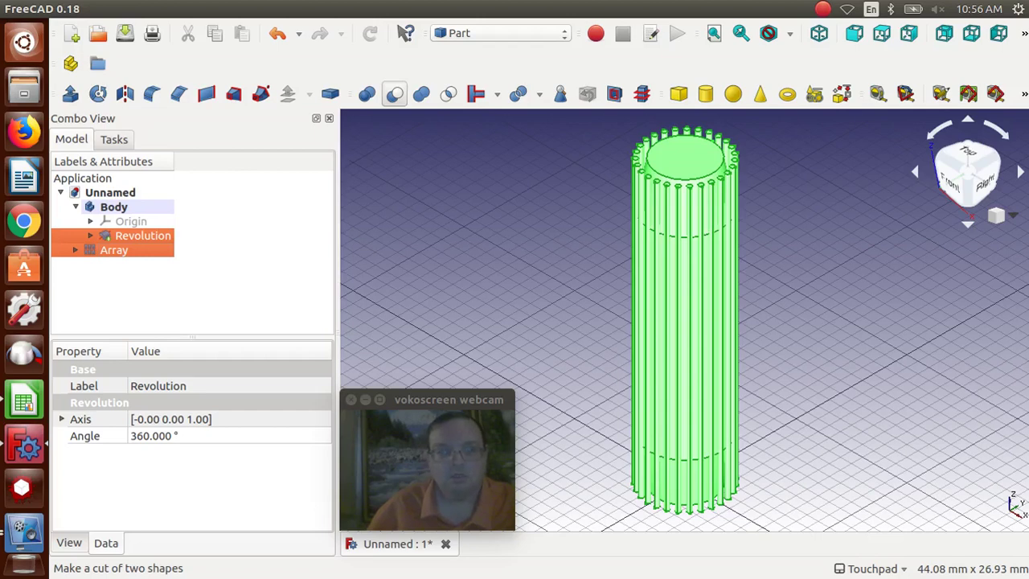
click(394, 94)
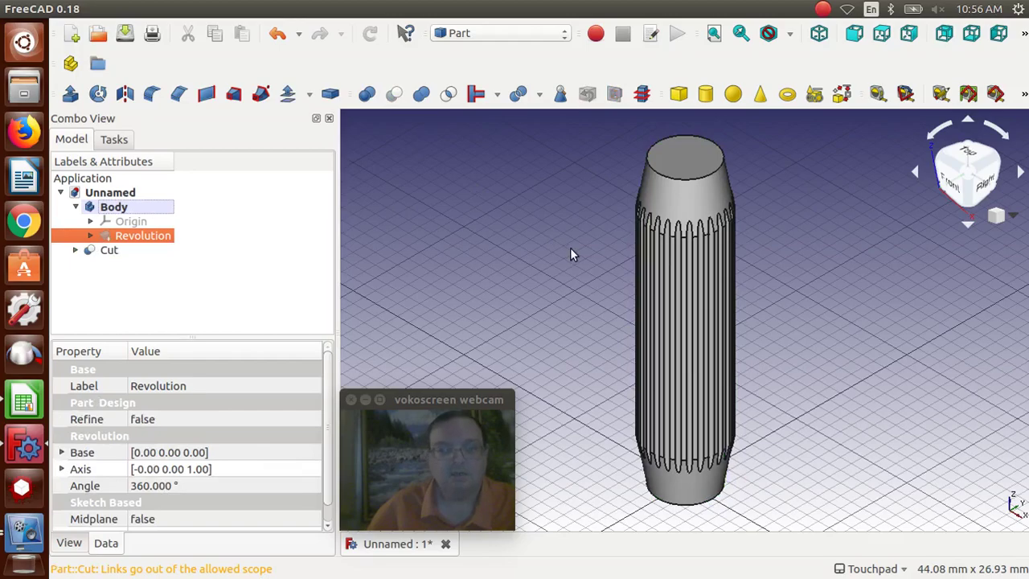
Step: Orbit the pin to an angled view and select the grooved Cut solid
key(alt)
alt+middle_drag(572, 229, 590, 243)
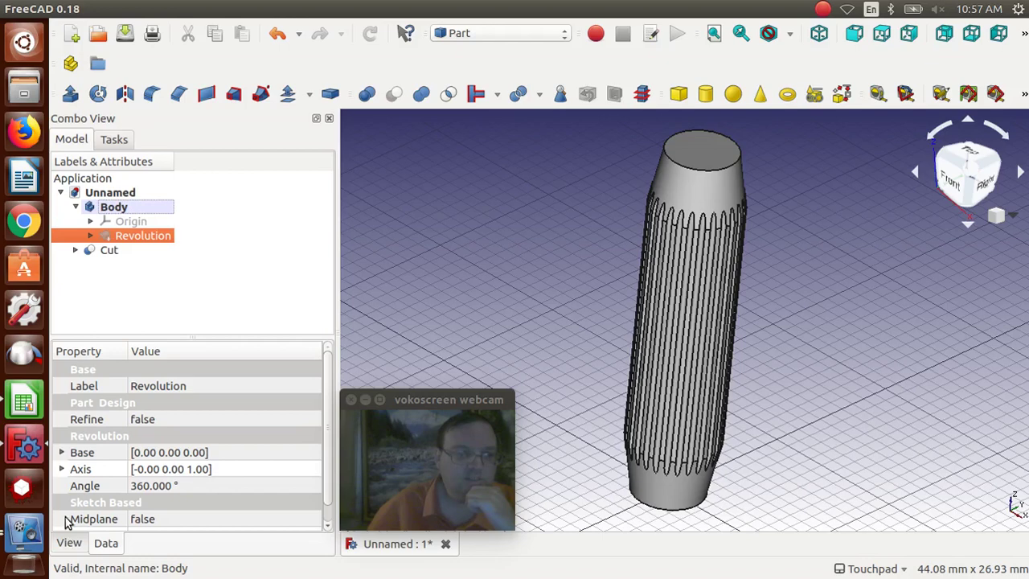
click(111, 250)
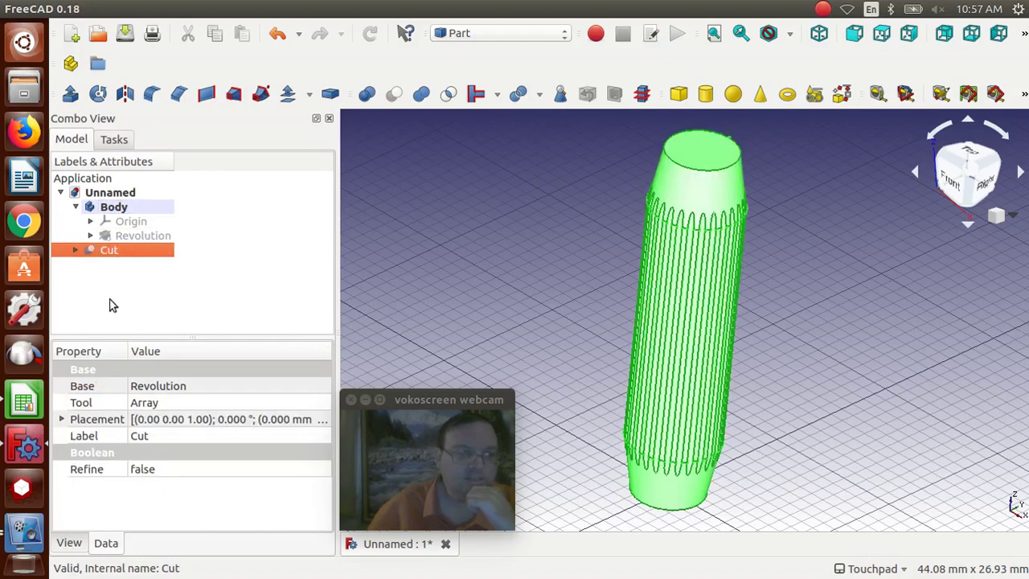
Step: Set the Cut solid's Shape Color to yellow (255, 255, 0) and tilt the view
click(69, 543)
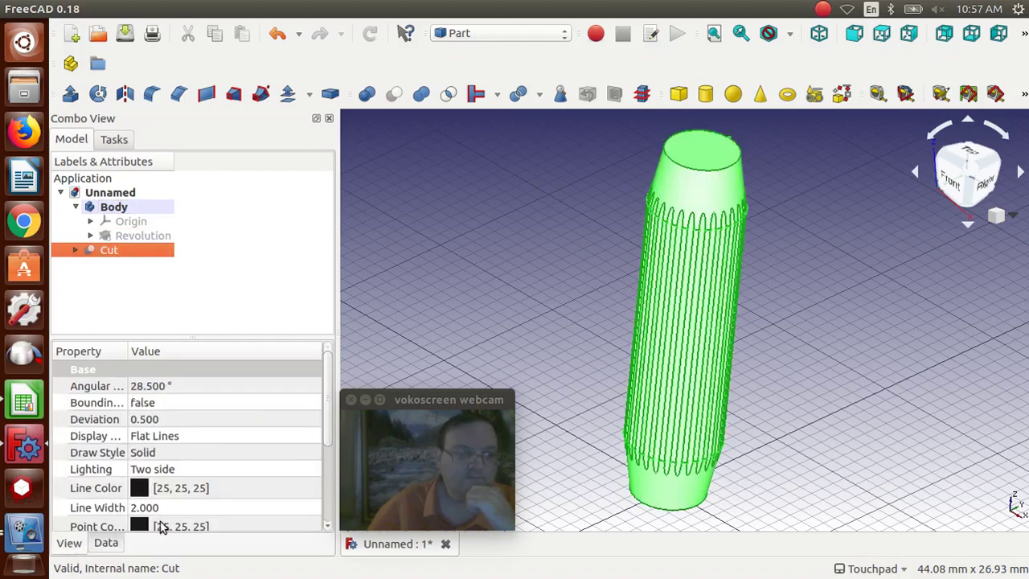
scroll(179, 510, down, 2)
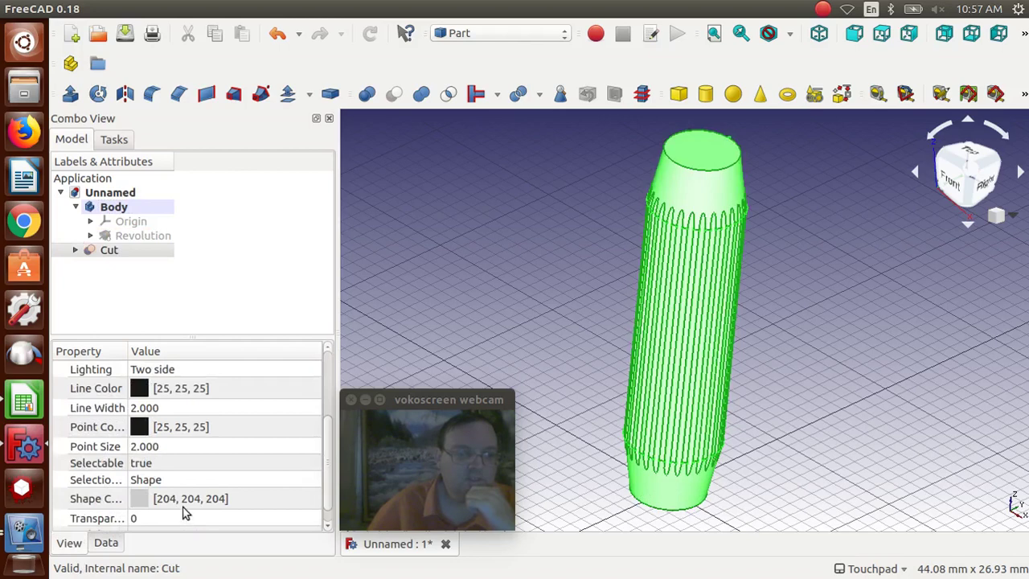
click(184, 499)
click(195, 498)
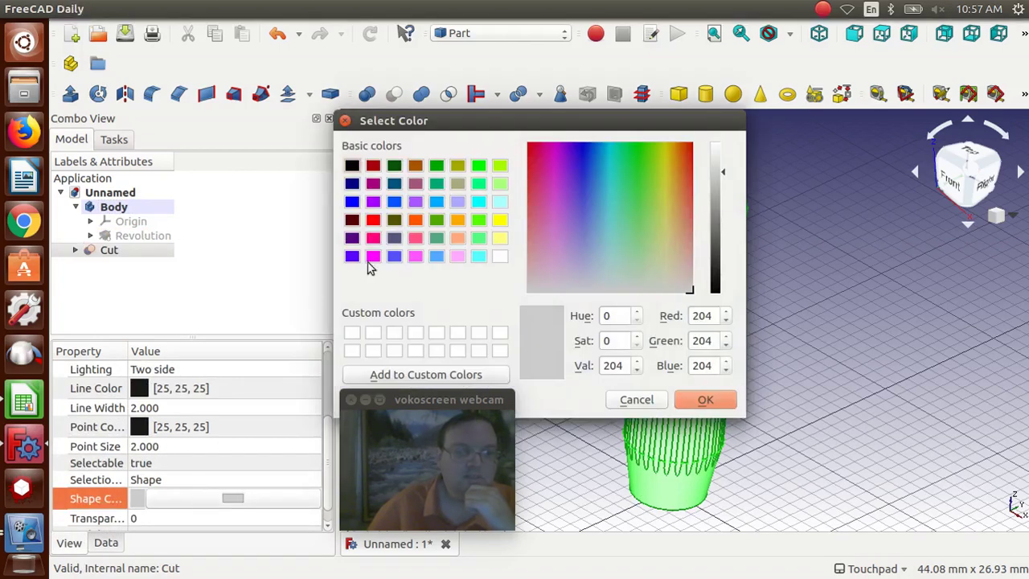
click(414, 165)
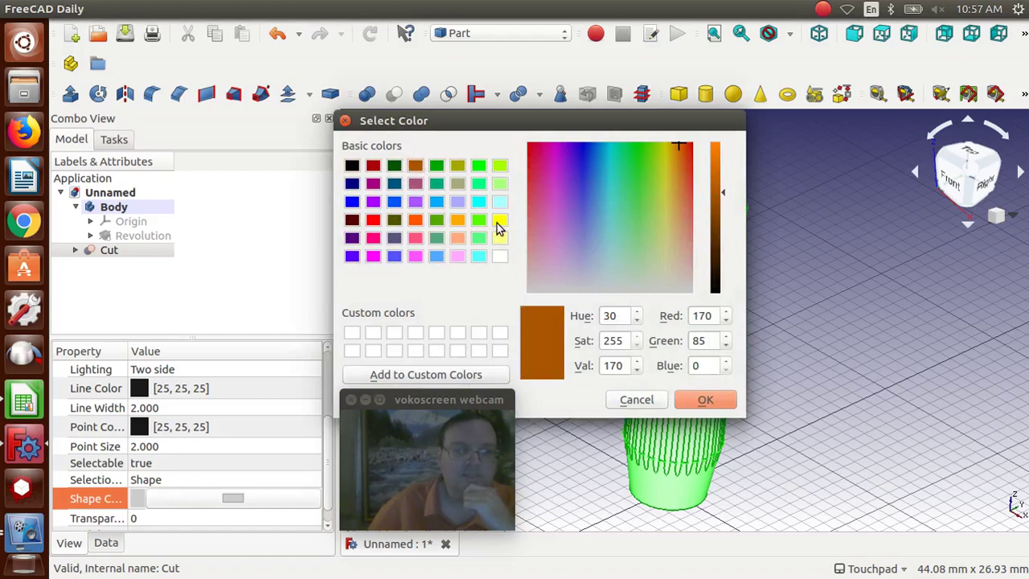
click(498, 222)
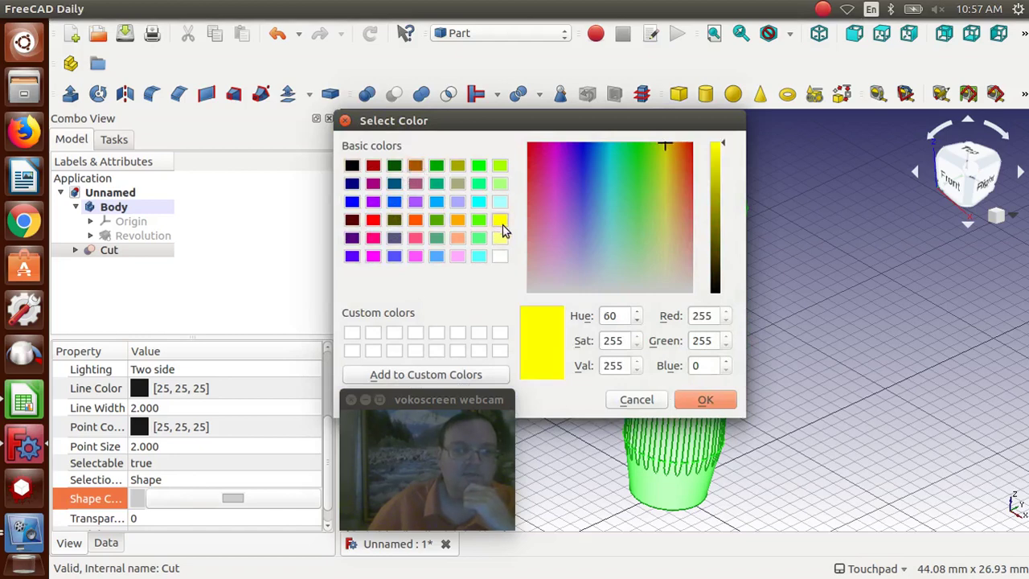
click(706, 400)
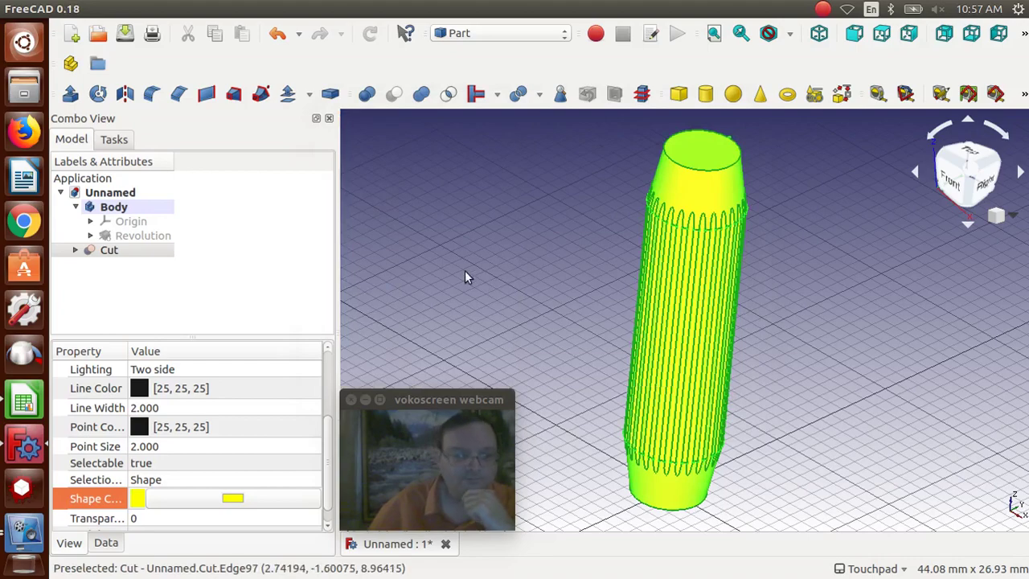
click(474, 287)
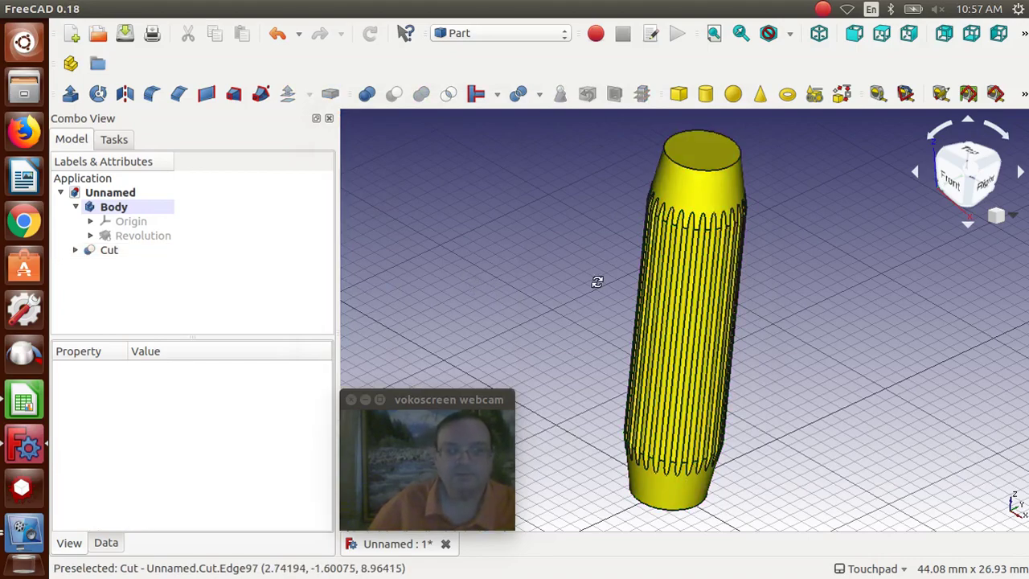
alt+drag(595, 281, 531, 295)
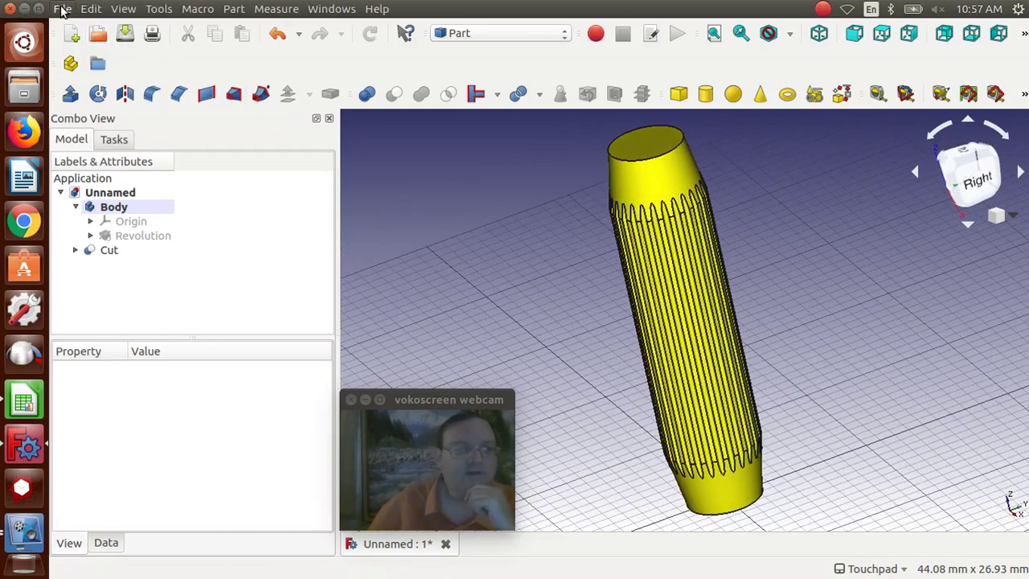
Step: Start a Save As into Documents > FreeCAD Videos and enter the name OneQuarterbyOneInchDowelPin
click(62, 11)
click(101, 111)
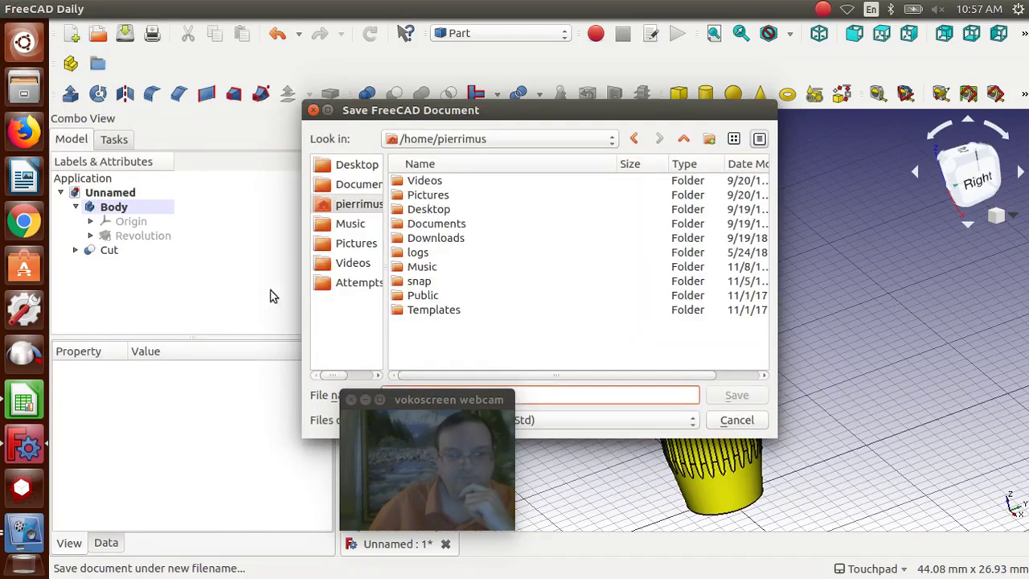
drag(579, 110, 737, 89)
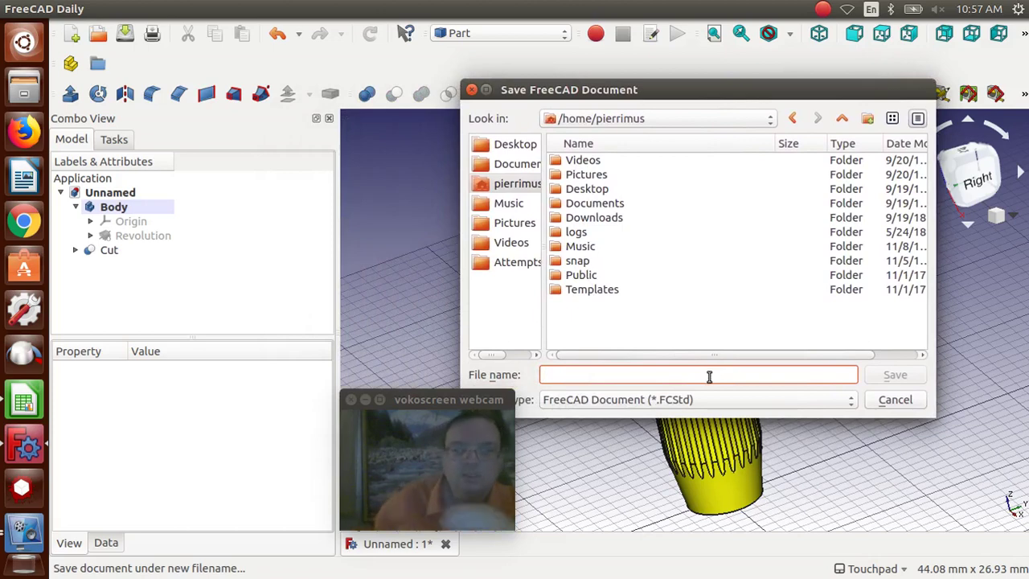
click(520, 166)
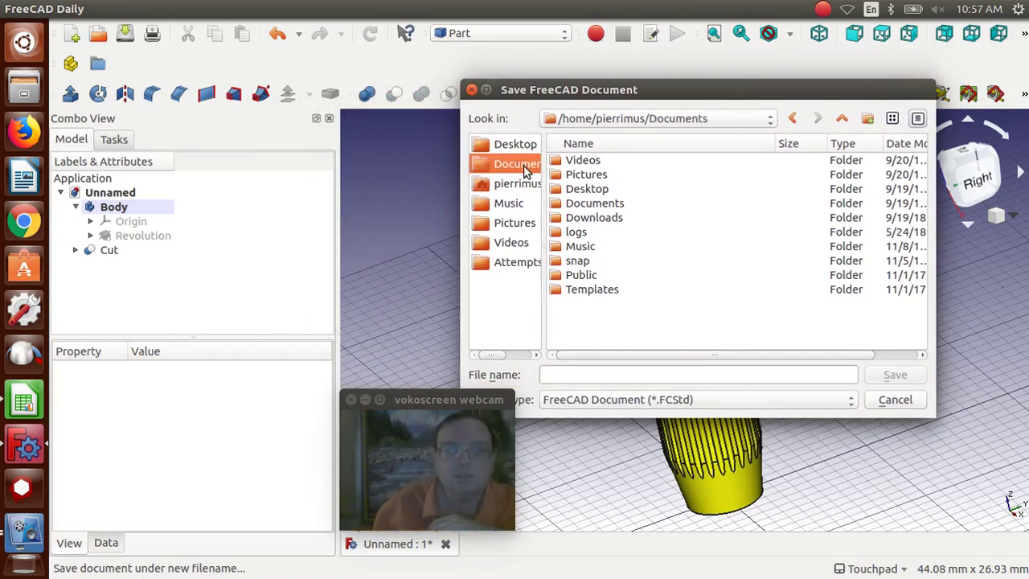
double_click(578, 163)
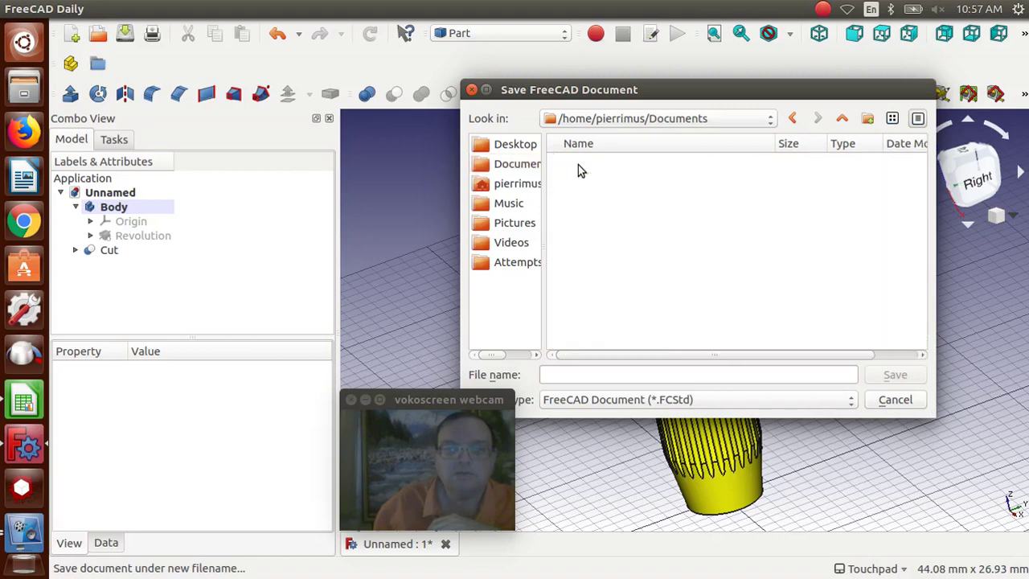
click(606, 375)
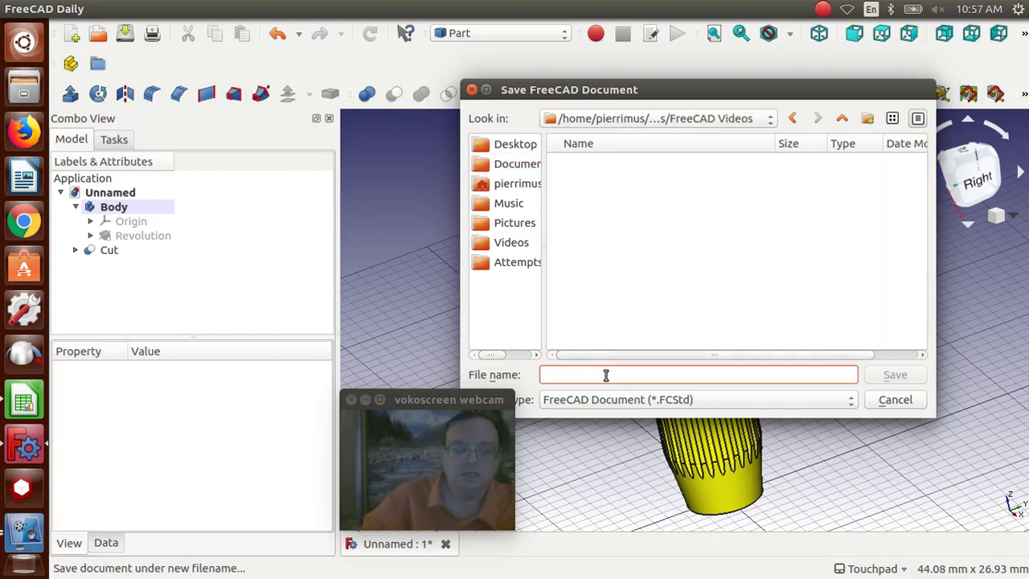
text(OneQuarterbyOneInchDowel)
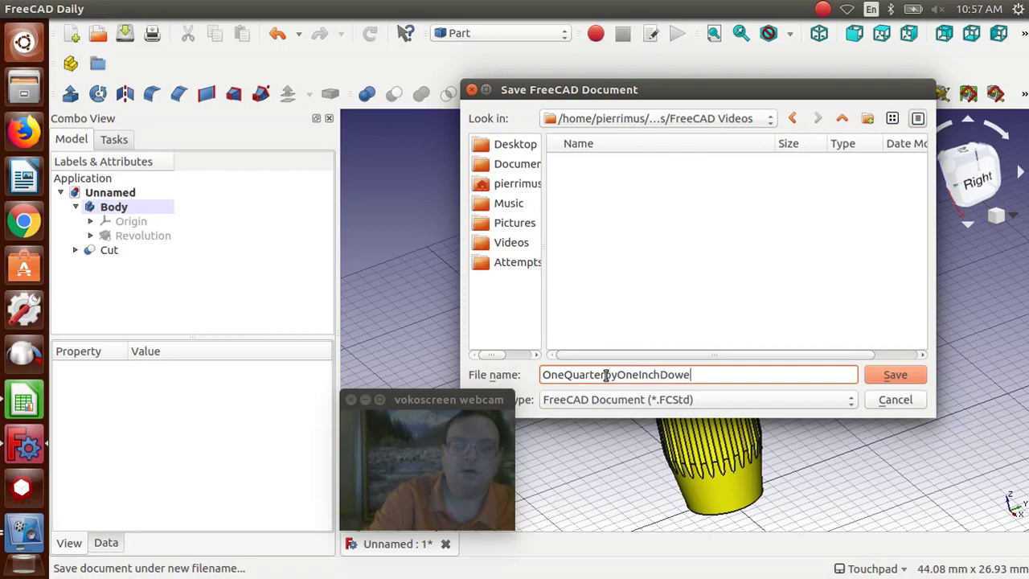
text(n)
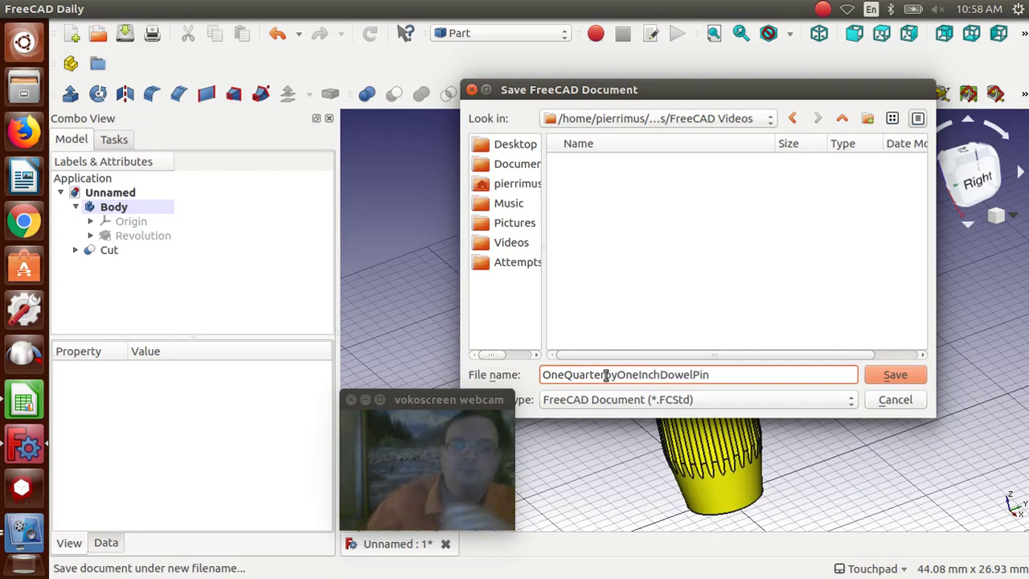
Step: Save the file as OneQuarterbyOneInchDowelPin and orbit around the finished pin
click(876, 376)
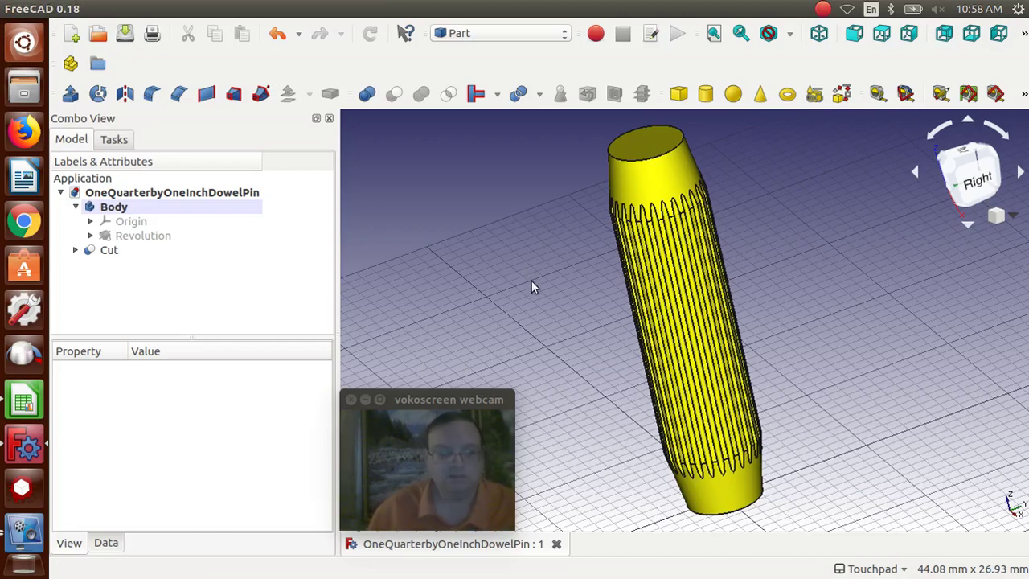
mouse_move(531, 281)
mouse_down()
mouse_move(579, 252)
mouse_move(604, 266)
mouse_move(609, 304)
mouse_move(600, 322)
mouse_move(539, 275)
mouse_up()
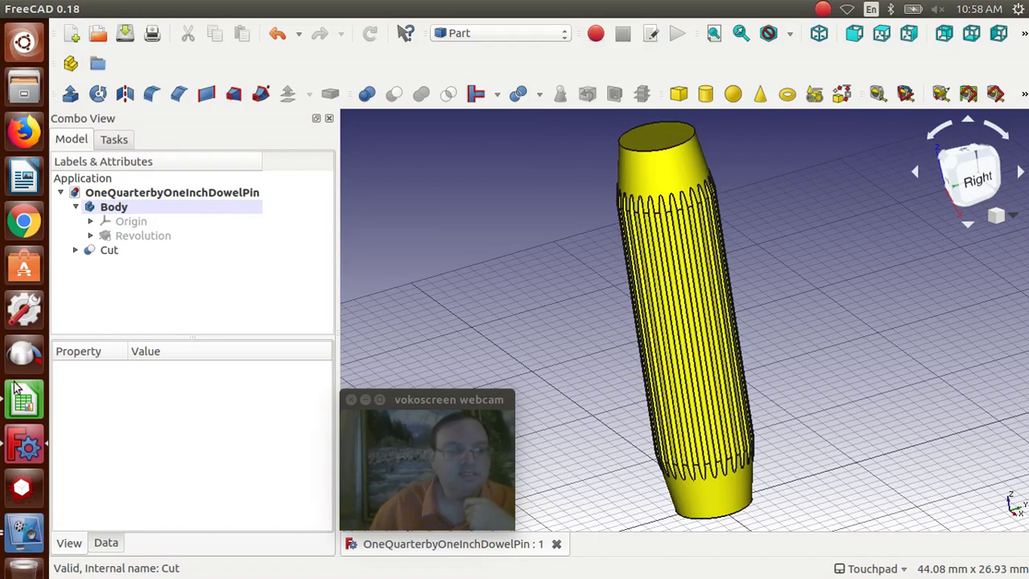
Step: In the Dowel Pin Sizes sheet, copy the 7.9375 mm radius from cell D10
click(25, 404)
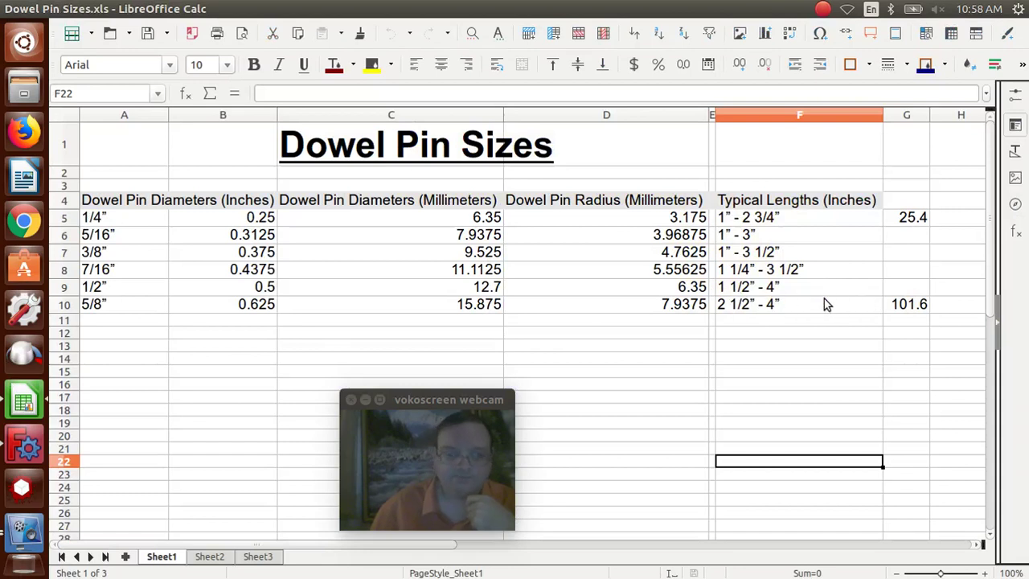
click(664, 310)
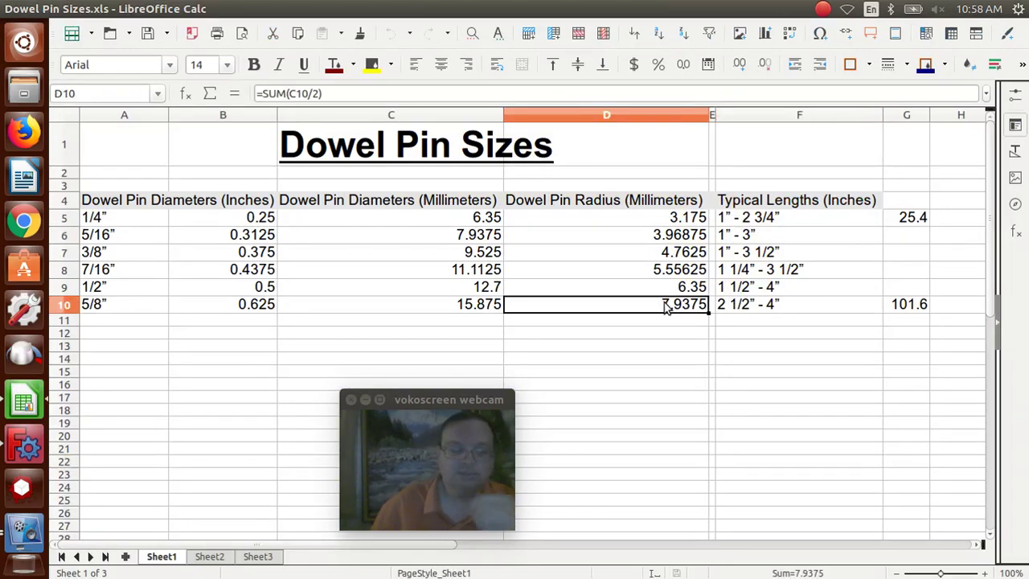
key(ctrl+c)
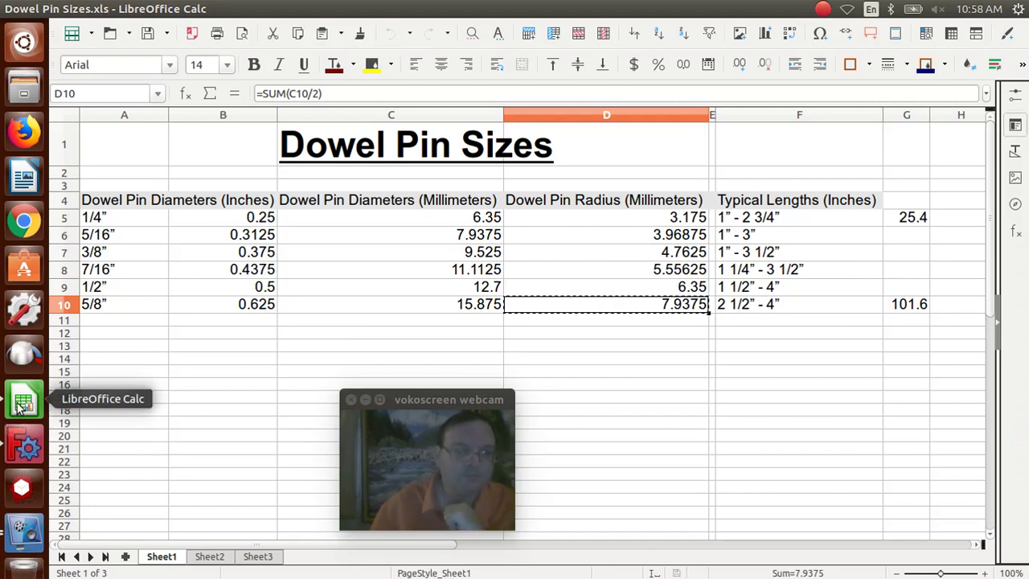
Step: Set the Units preference to 5 decimal places in FreeCAD's Preferences
click(24, 448)
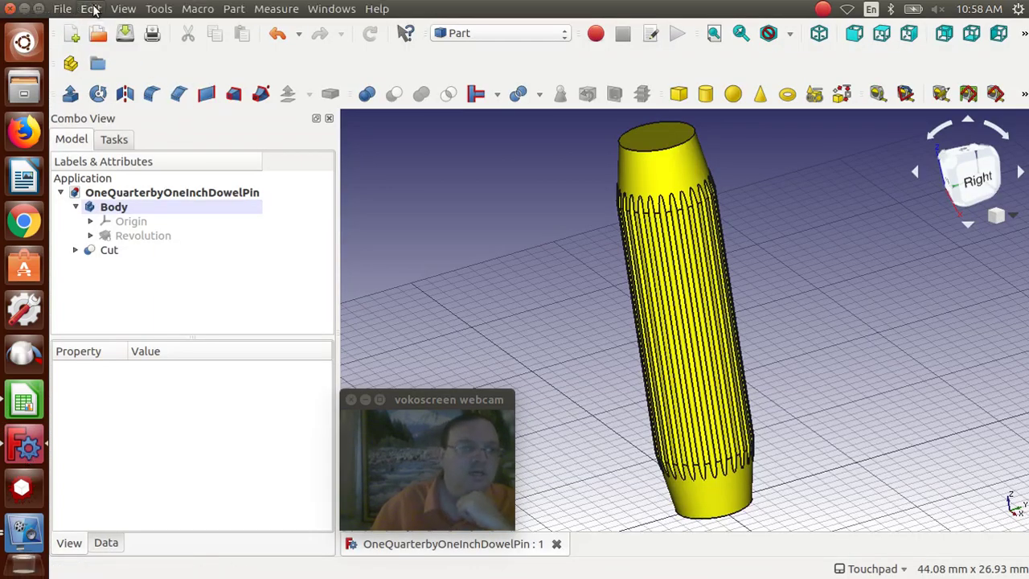
click(91, 9)
click(160, 291)
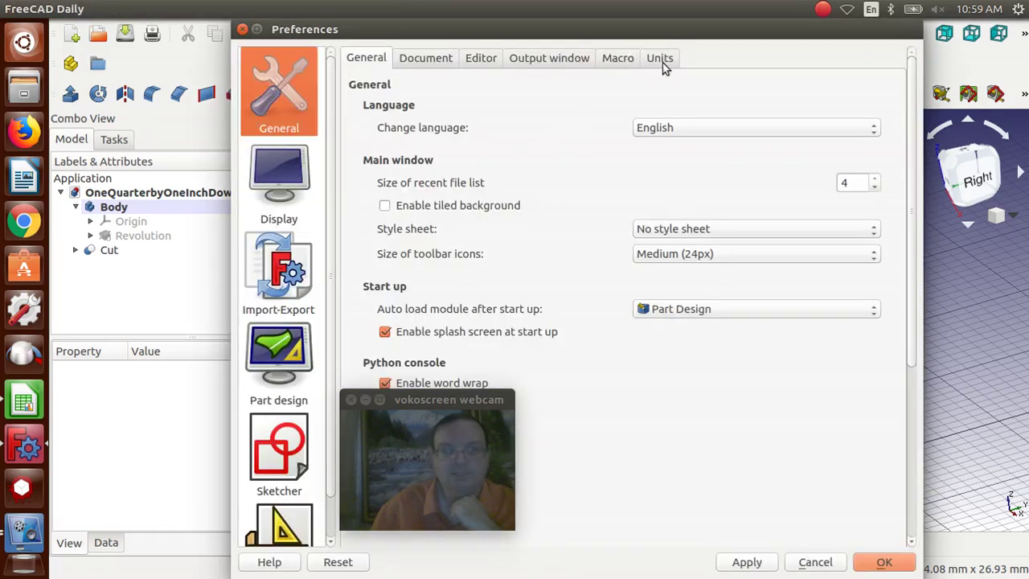
click(660, 59)
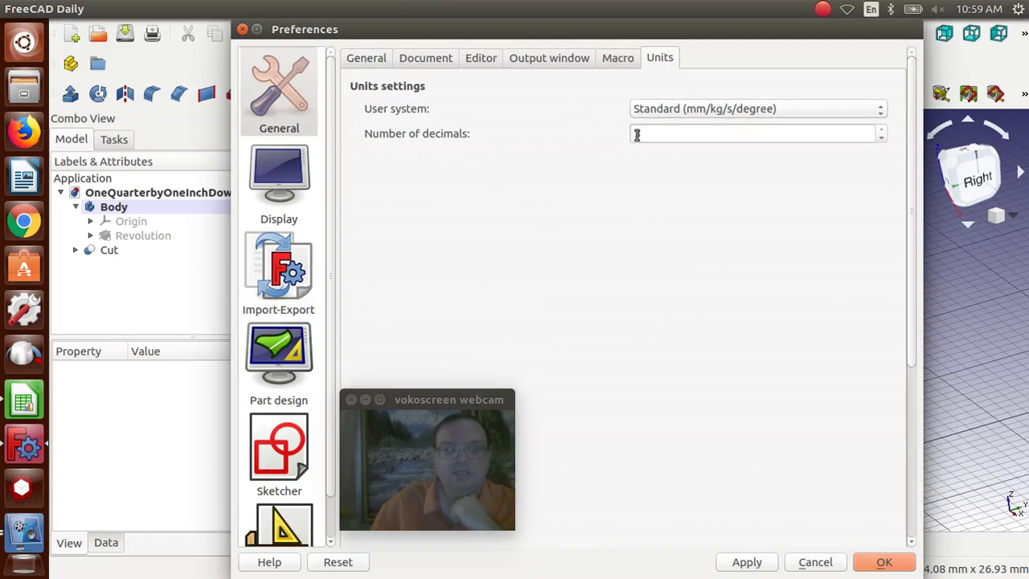
drag(636, 135, 627, 135)
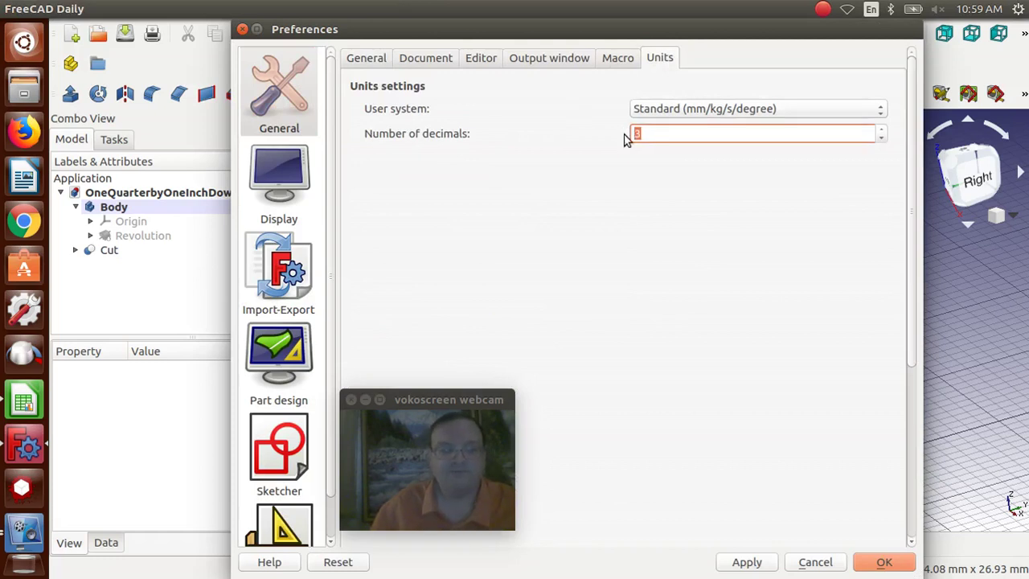
text(5)
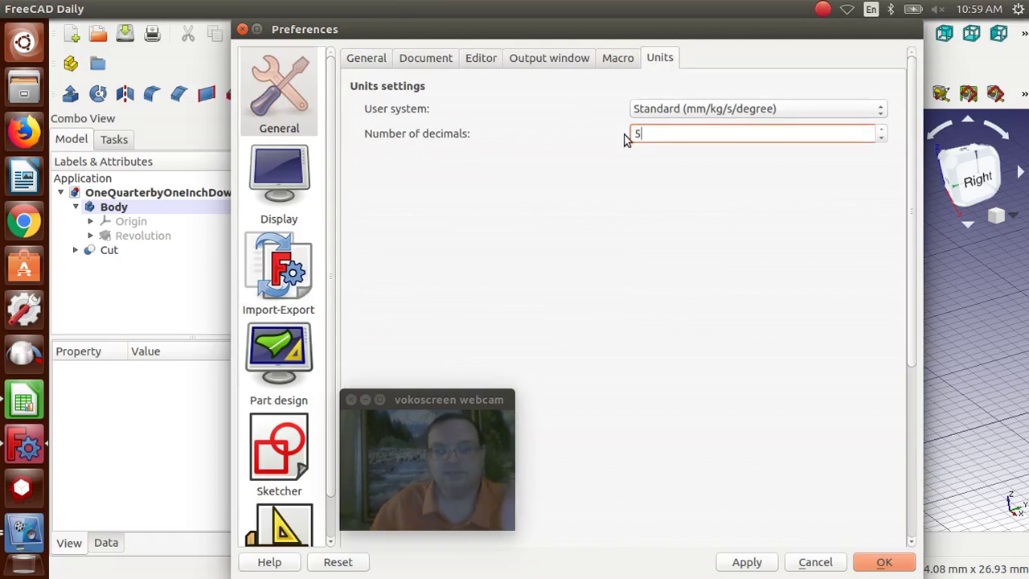
click(896, 565)
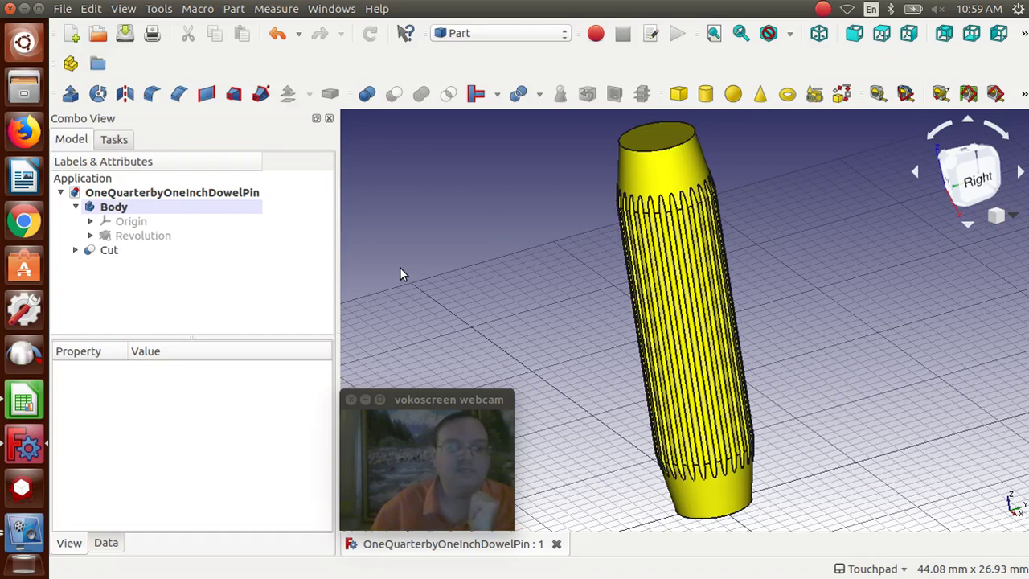
Step: Expand the model tree through Cut and Array to select the groove Cylinder
click(90, 235)
click(75, 264)
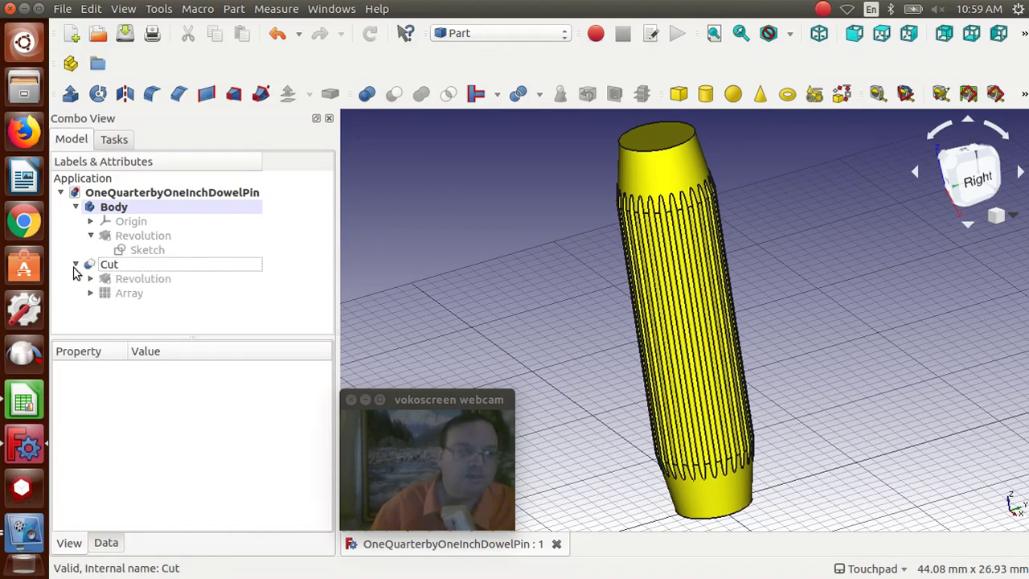
click(89, 279)
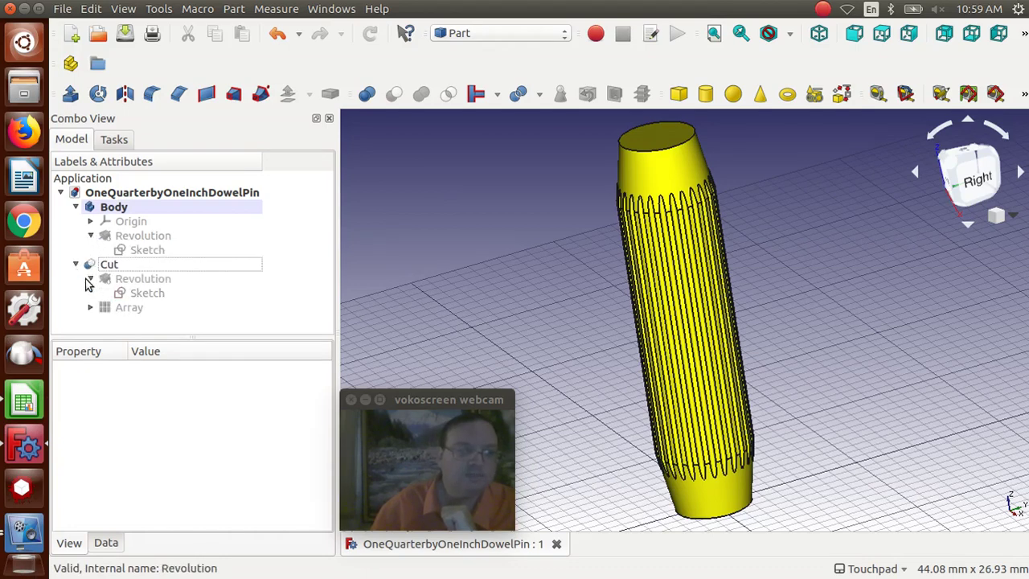
click(91, 308)
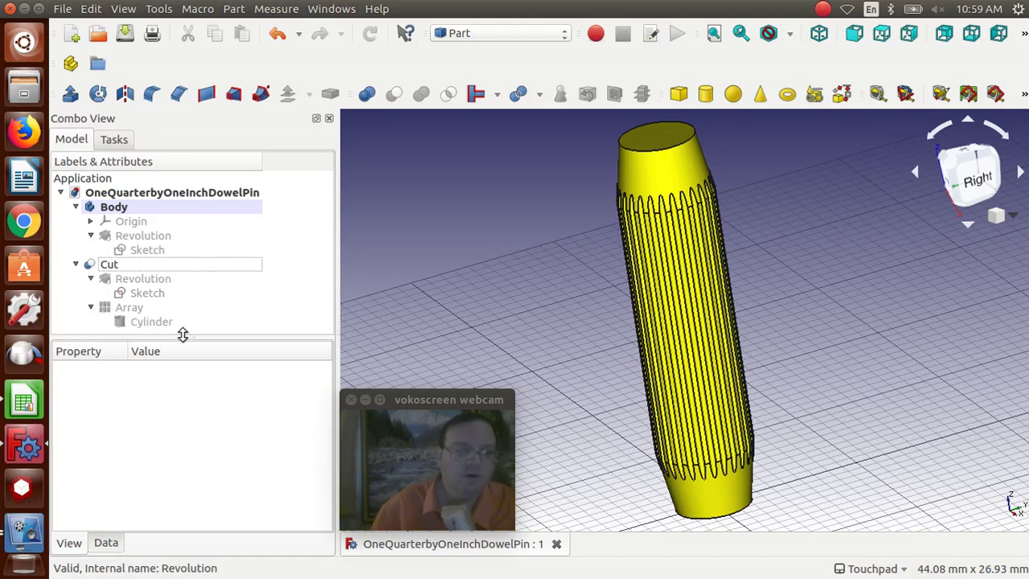
click(148, 323)
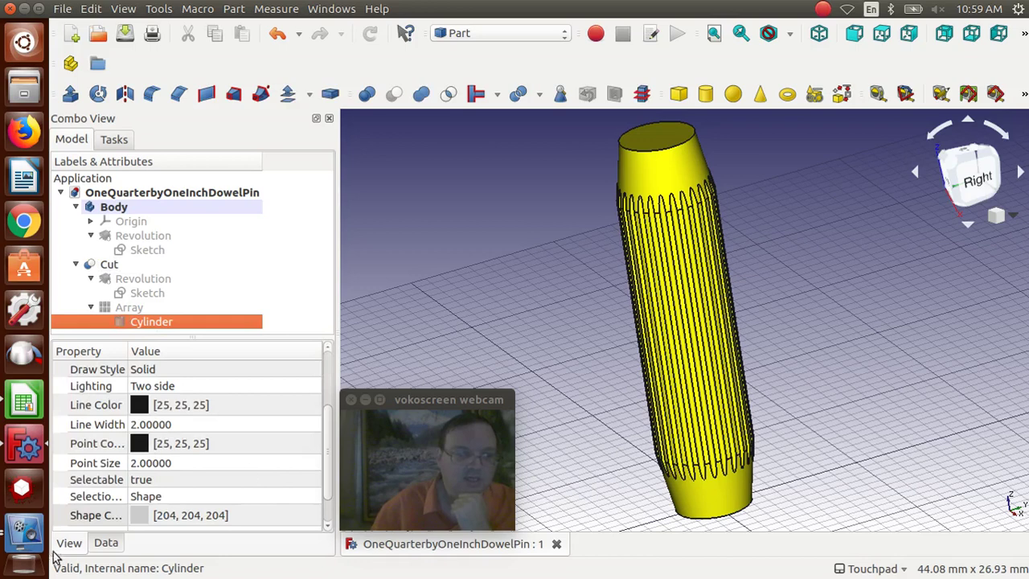
Step: Set the Cylinder's Placement position x to 7.9375 mm
click(105, 544)
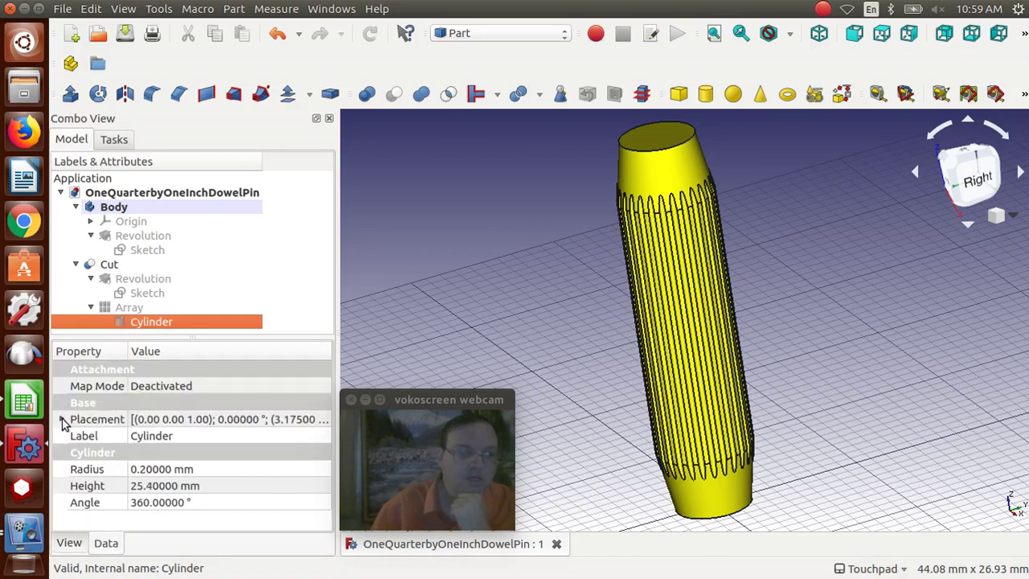
click(62, 420)
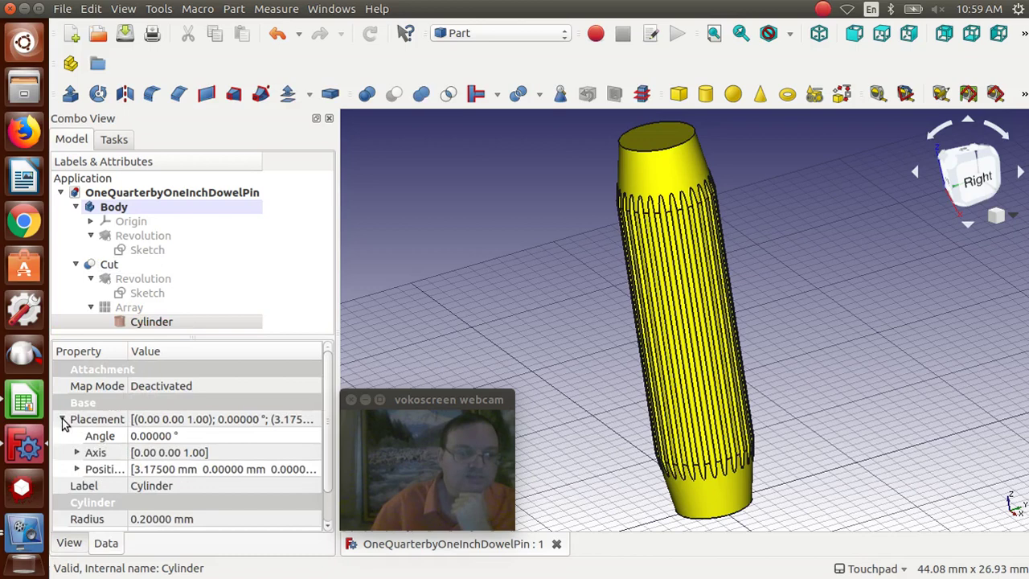
click(77, 470)
click(189, 486)
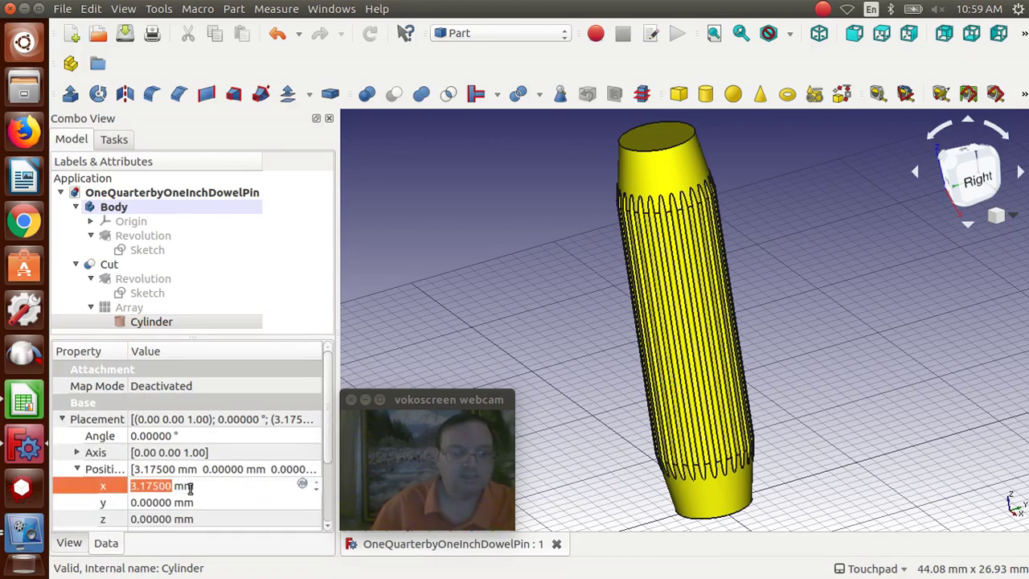
text(7.9375)
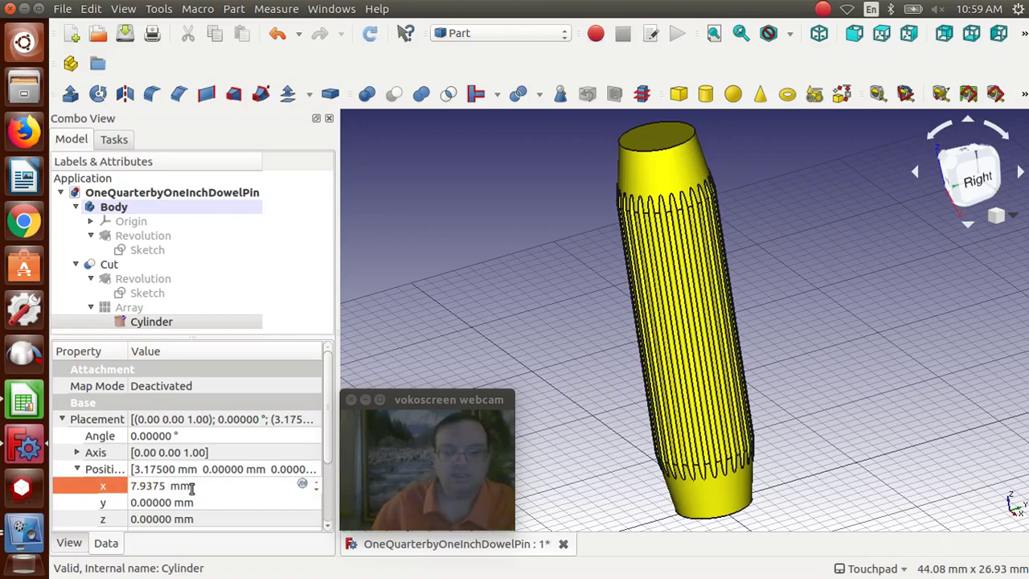
key(Return)
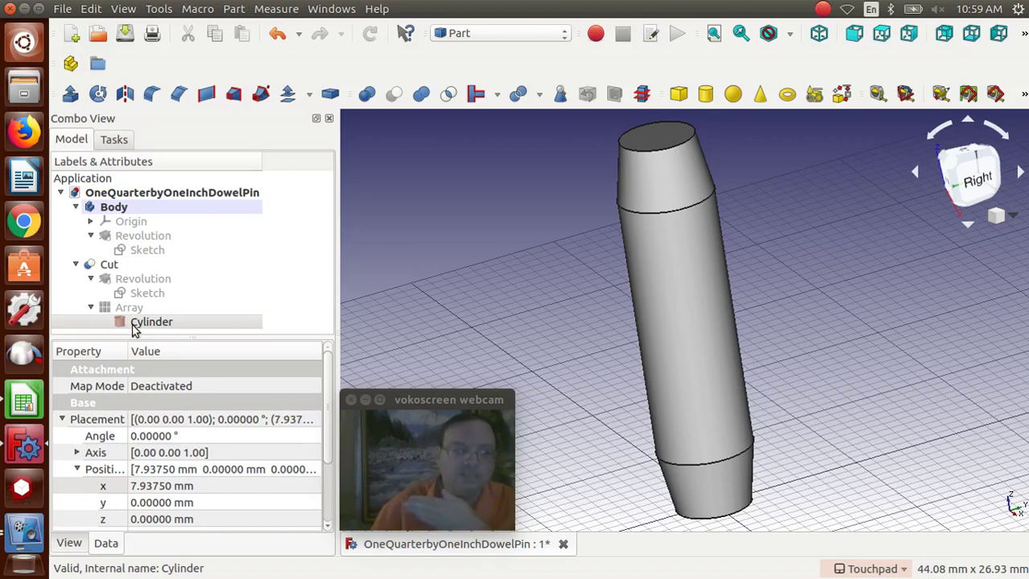
Step: Change the pin profile sketch's 3.175 mm radius dimension to 7.9375 mm
click(147, 250)
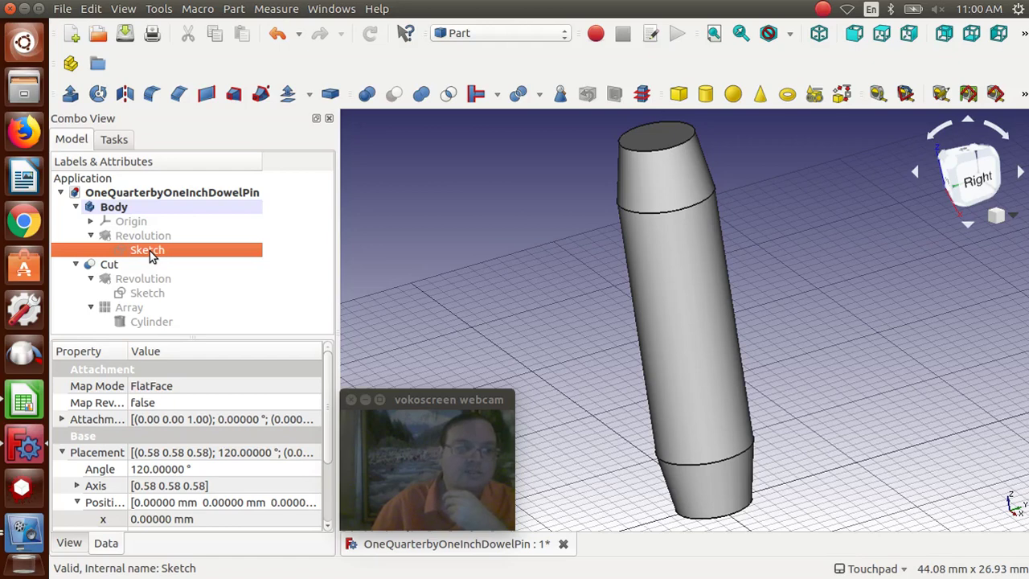
double_click(148, 251)
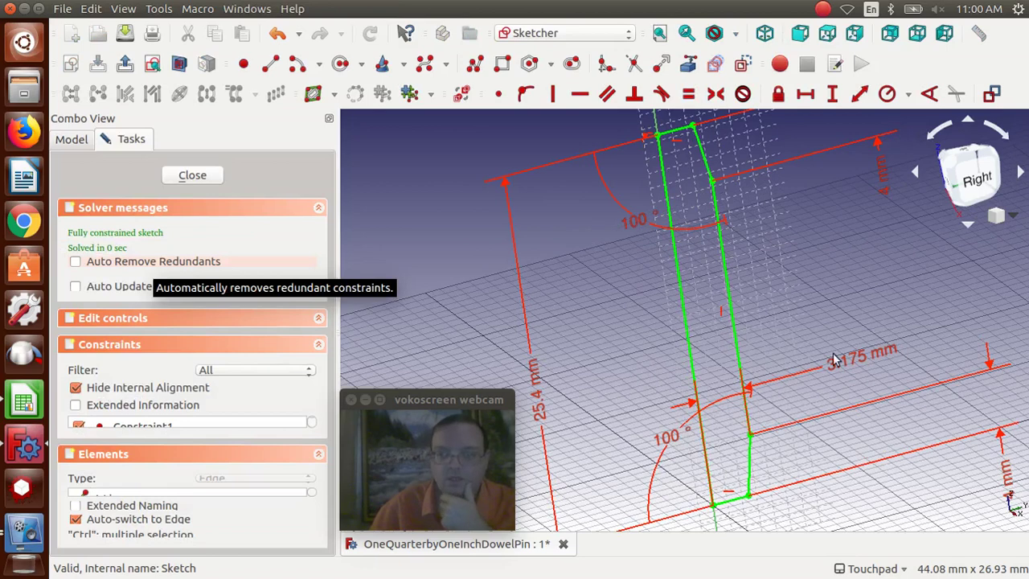
scroll(831, 378, down, 2)
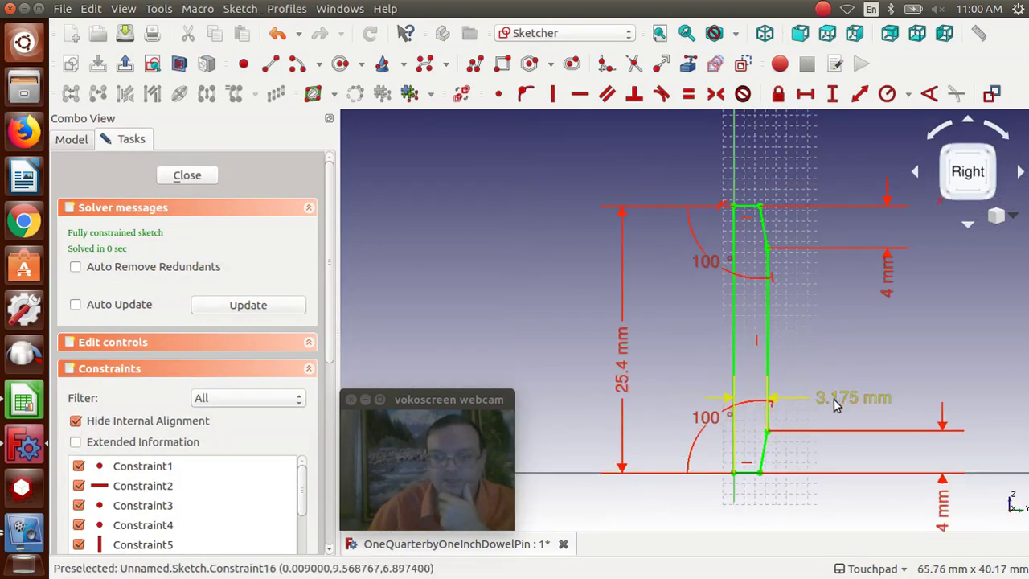
double_click(834, 399)
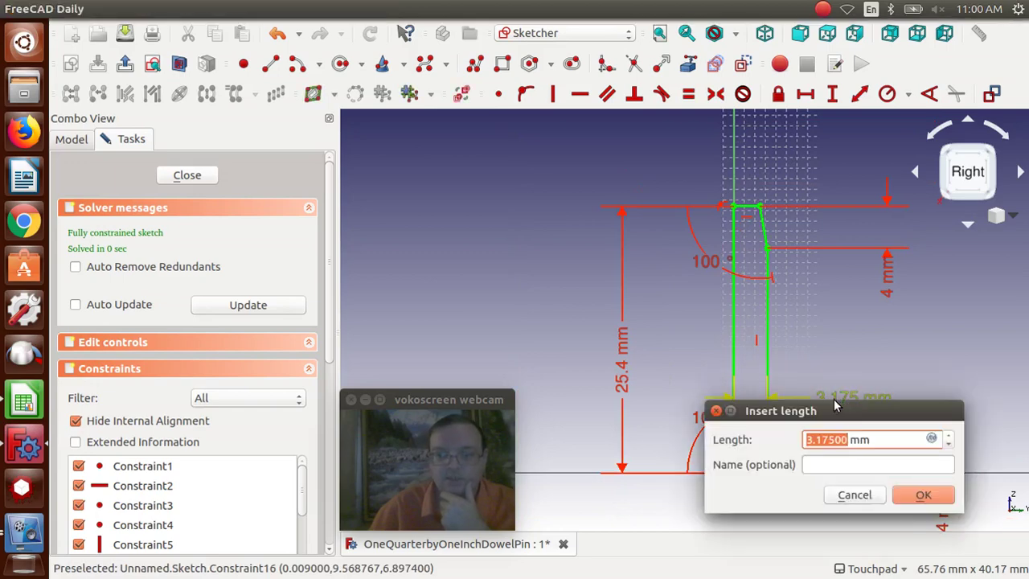
text(7.9375)
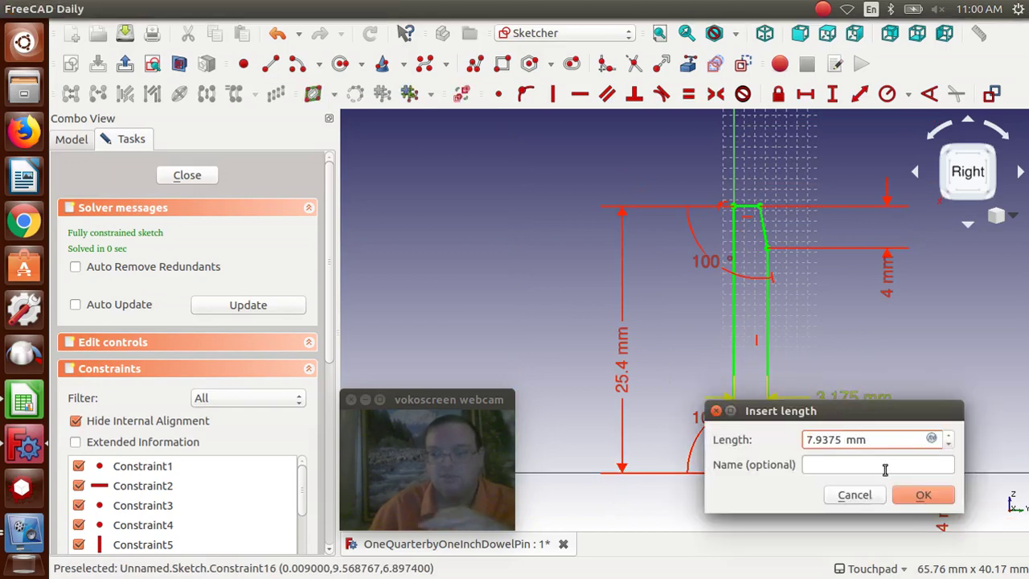
click(921, 496)
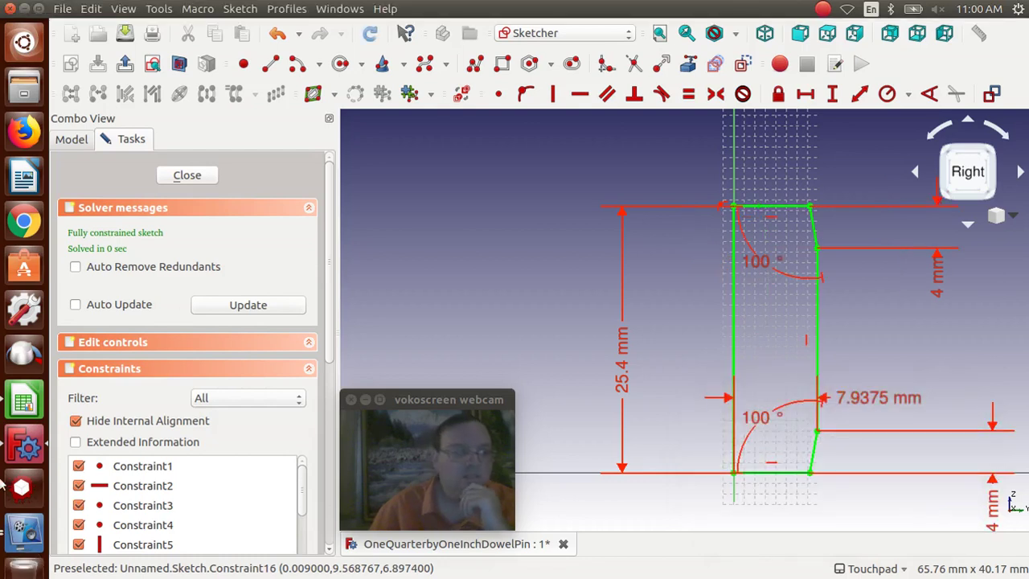
click(24, 399)
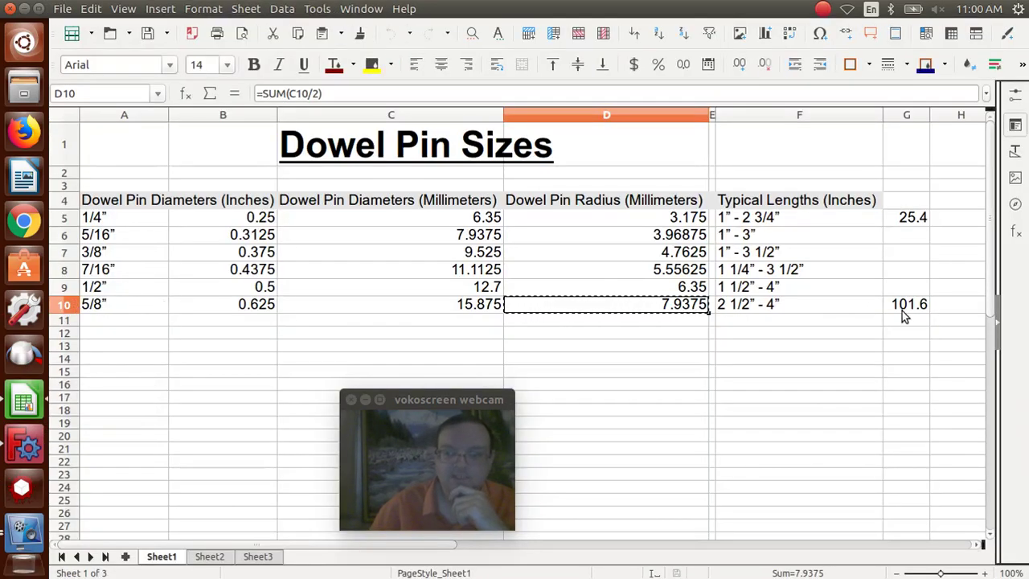
Step: Copy the 101.6 mm length from cell G10 of the Dowel Pin Sizes sheet
click(923, 308)
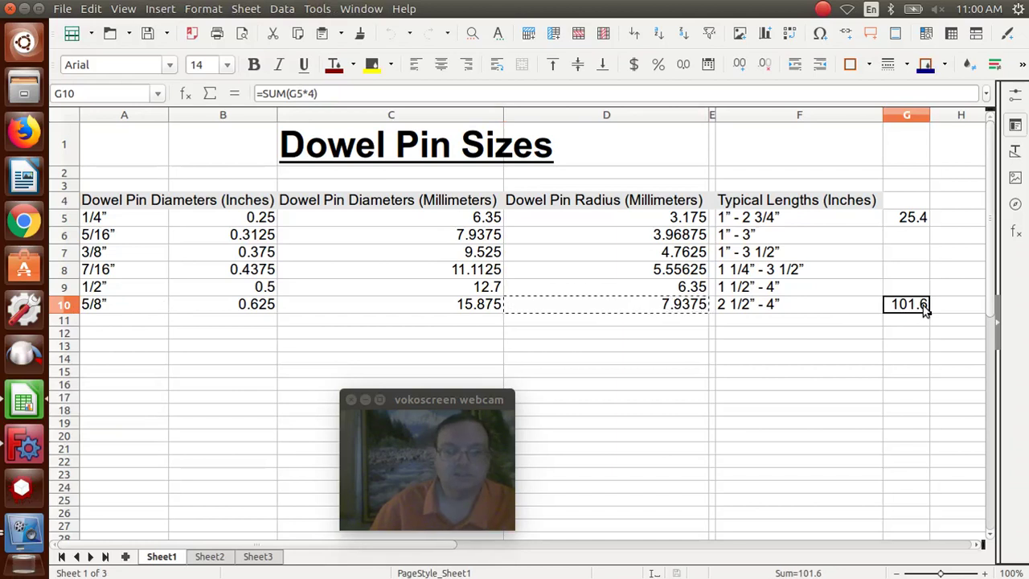
key(ctrl+c)
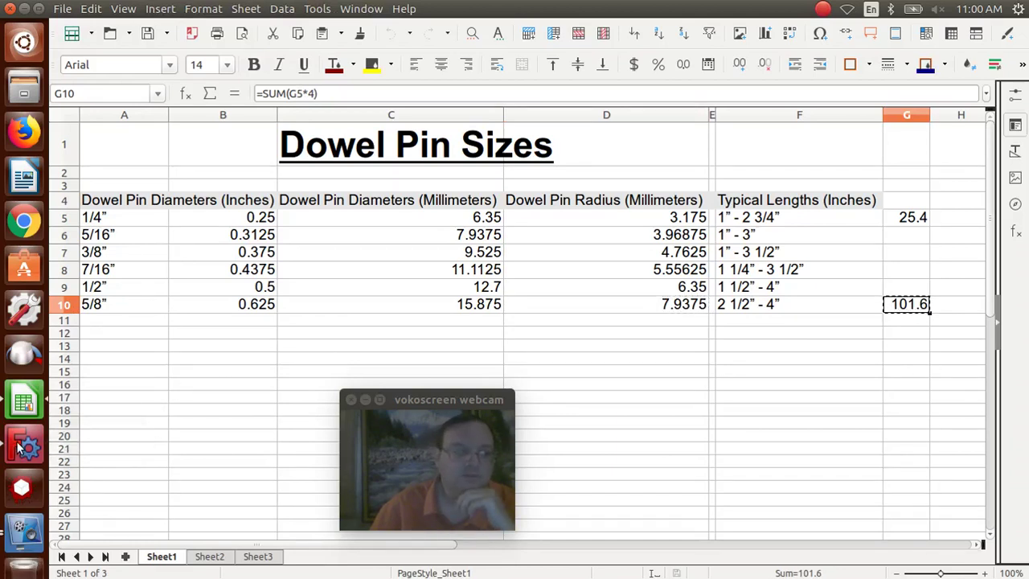
click(24, 446)
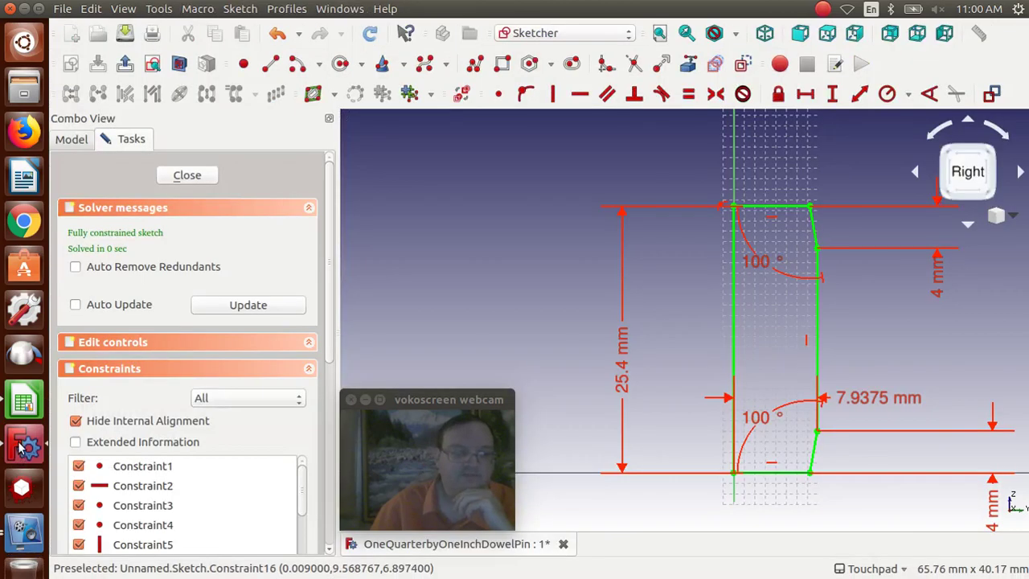
Step: Change the sketch's 25.4 mm vertical height dimension to 101.6 mm
double_click(624, 354)
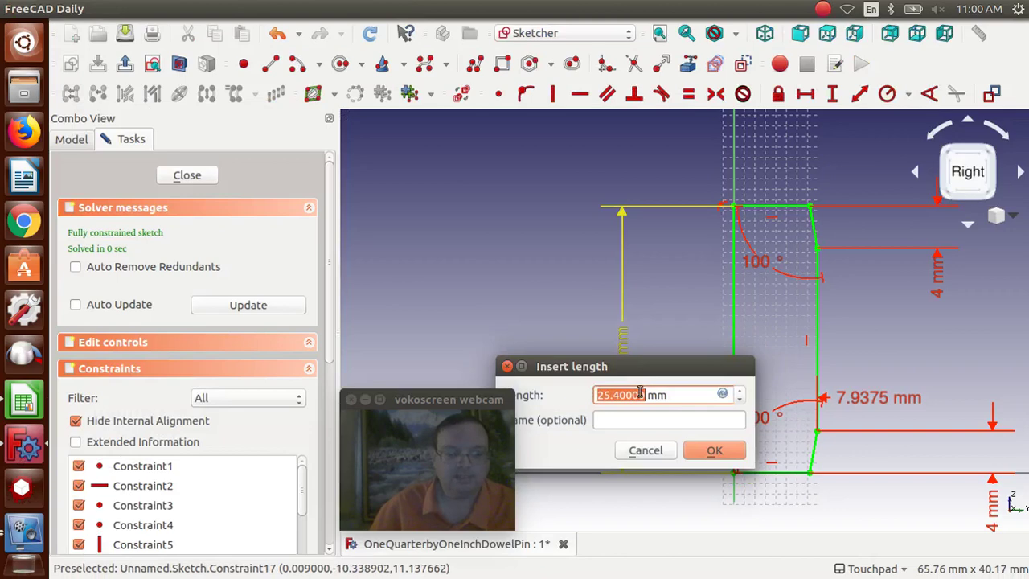
text(101.6)
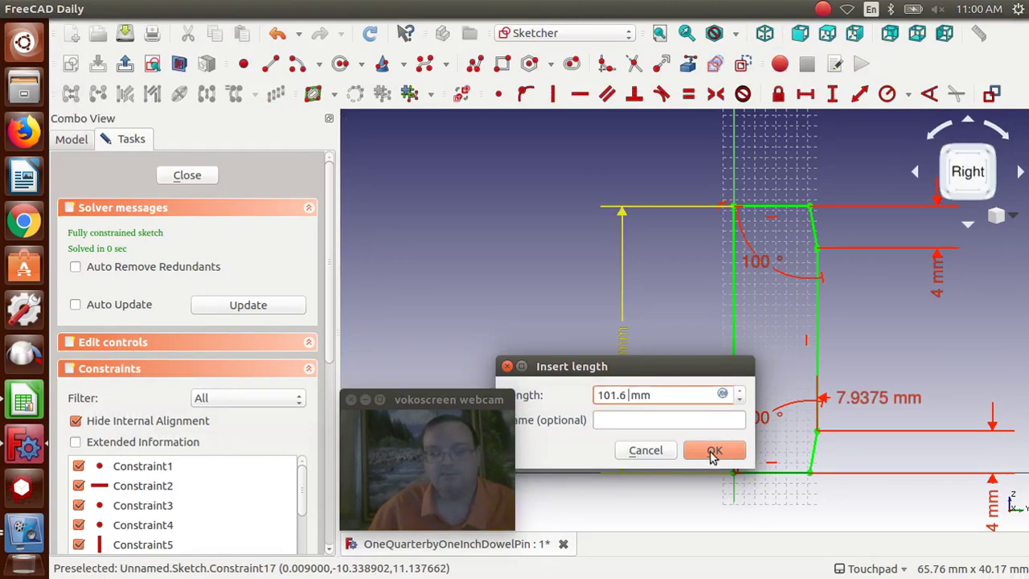
click(712, 452)
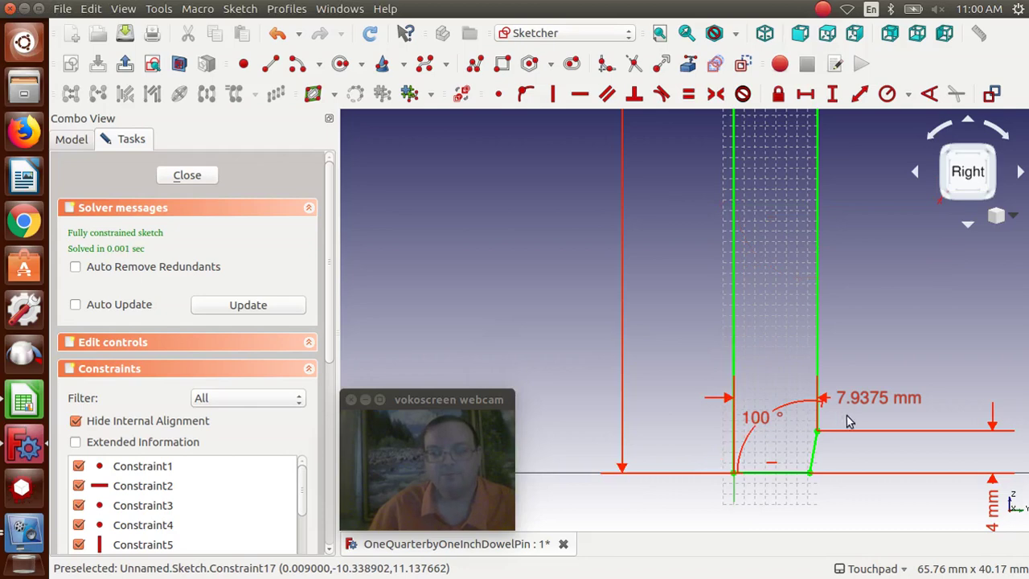
scroll(848, 422, down, 5)
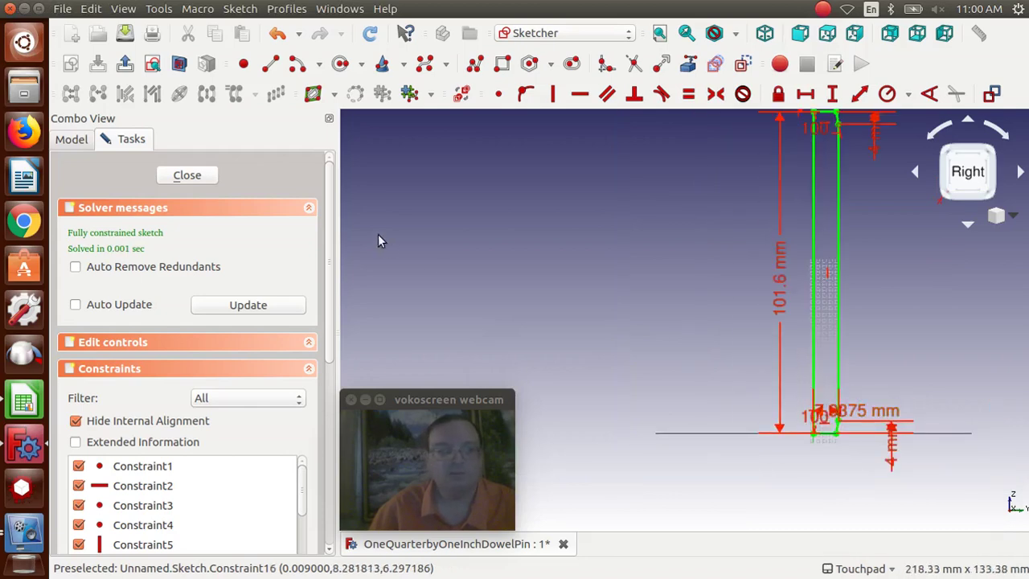
Step: Close the profile sketch and select the recomputed Cut solid
click(188, 182)
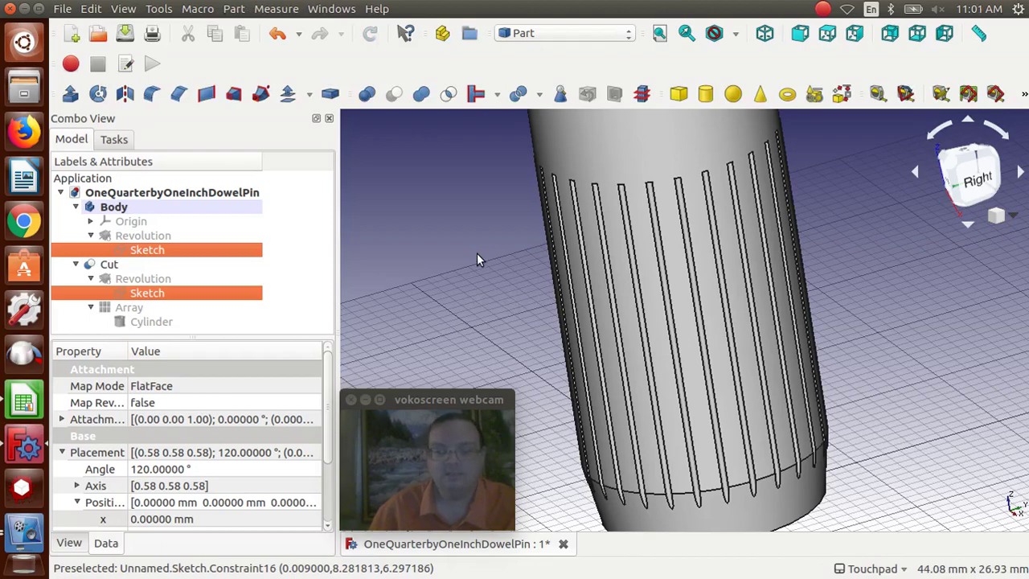
scroll(476, 259, down, 2)
scroll(476, 259, down, 2)
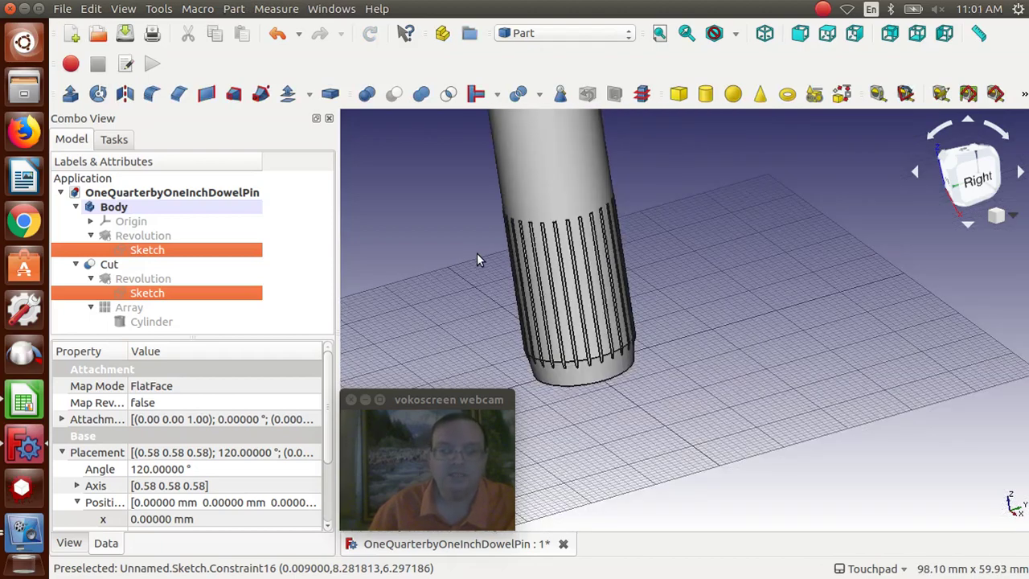
key(Up)
key(Up)
scroll(477, 259, down, 2)
scroll(477, 259, down, 2)
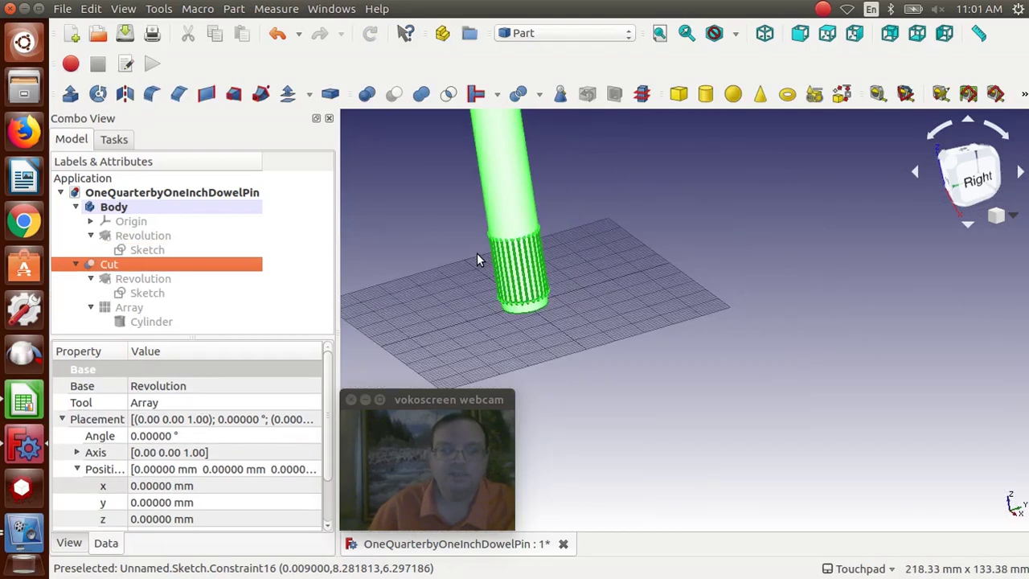
scroll(477, 259, down, 2)
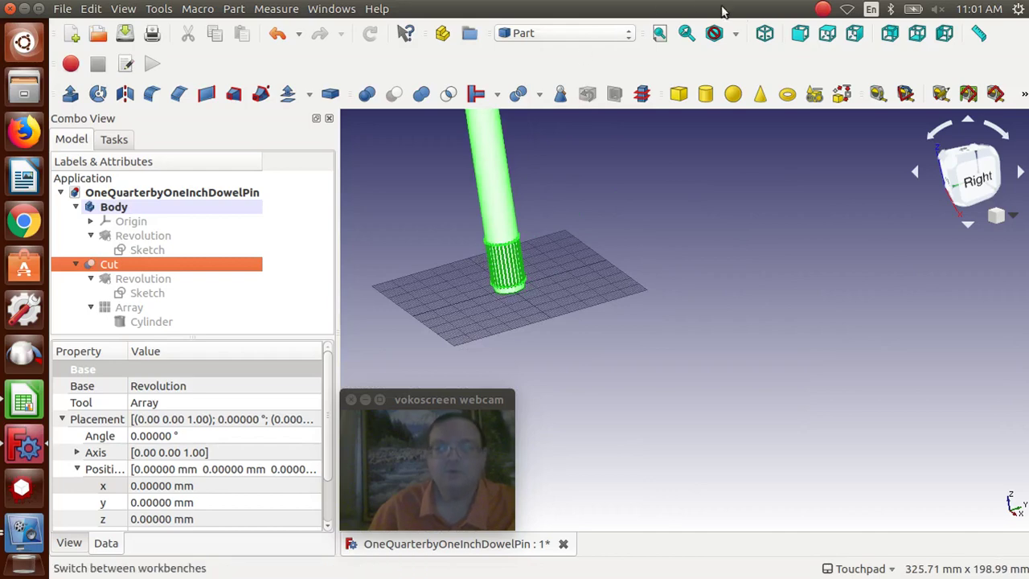
Step: Inspect the 101.6 mm pin isometrically, showing grooves only around its lower end
click(765, 32)
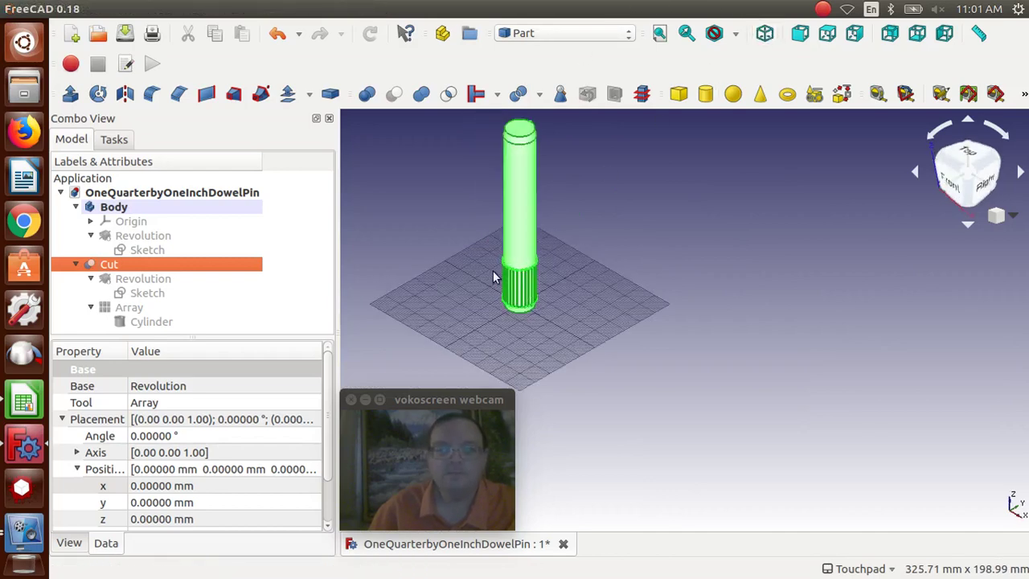
scroll(493, 271, up, 1)
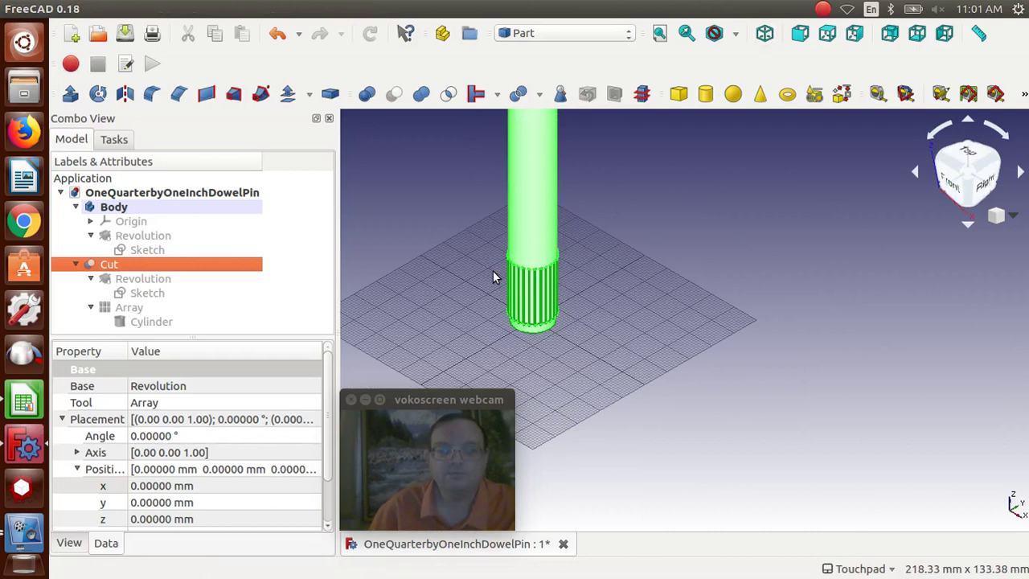
scroll(493, 271, down, 1)
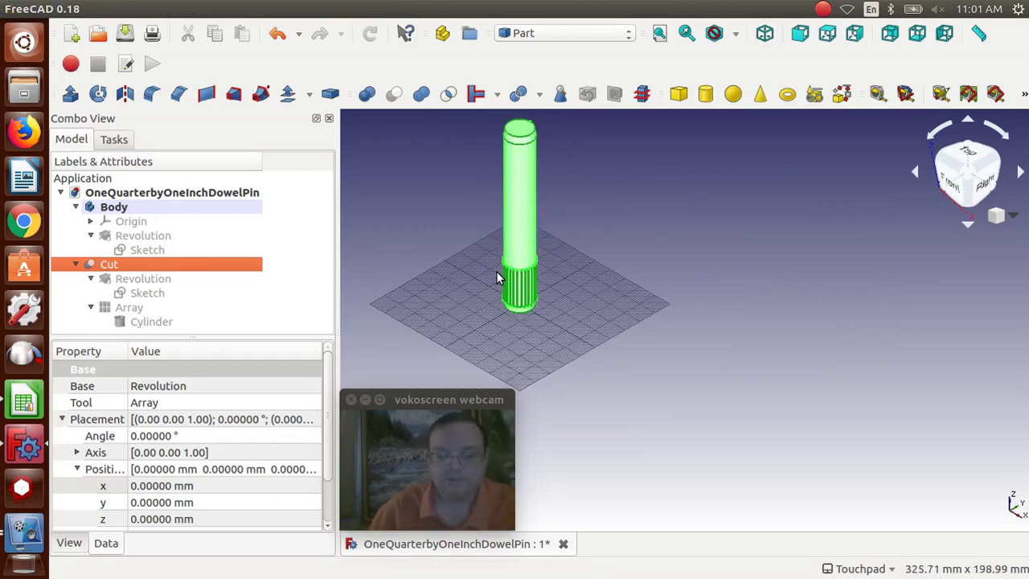
click(663, 300)
key(Left)
key(Left)
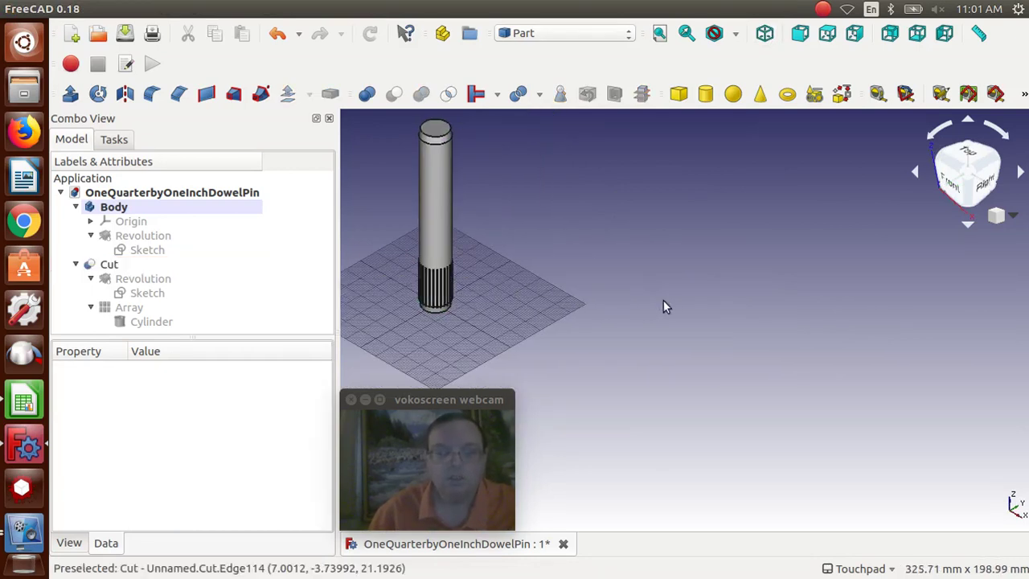
key(Right)
key(Right)
key(Right)
key(Up)
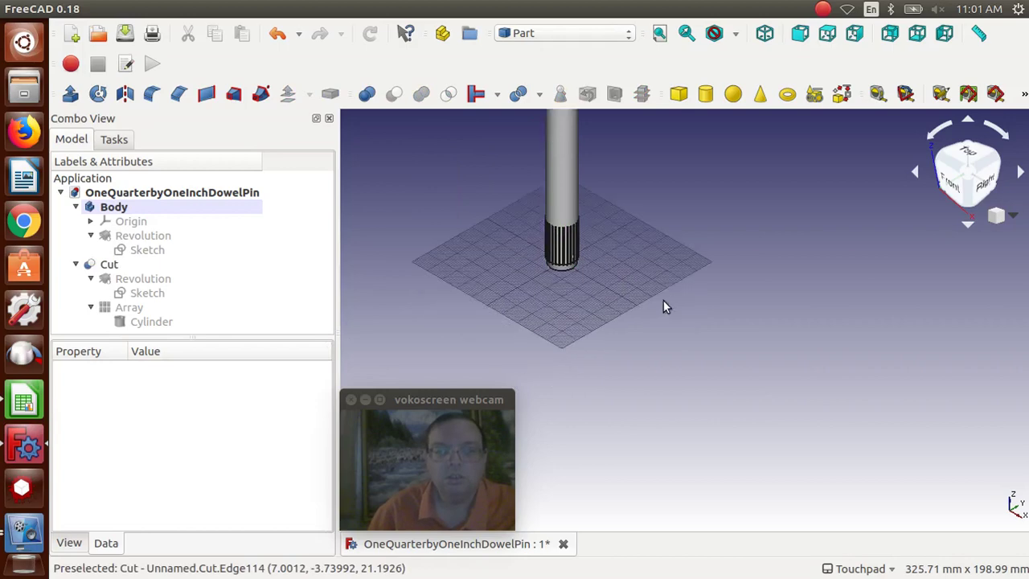
key(Down)
key(Down)
key(Down)
key(Right)
key(Right)
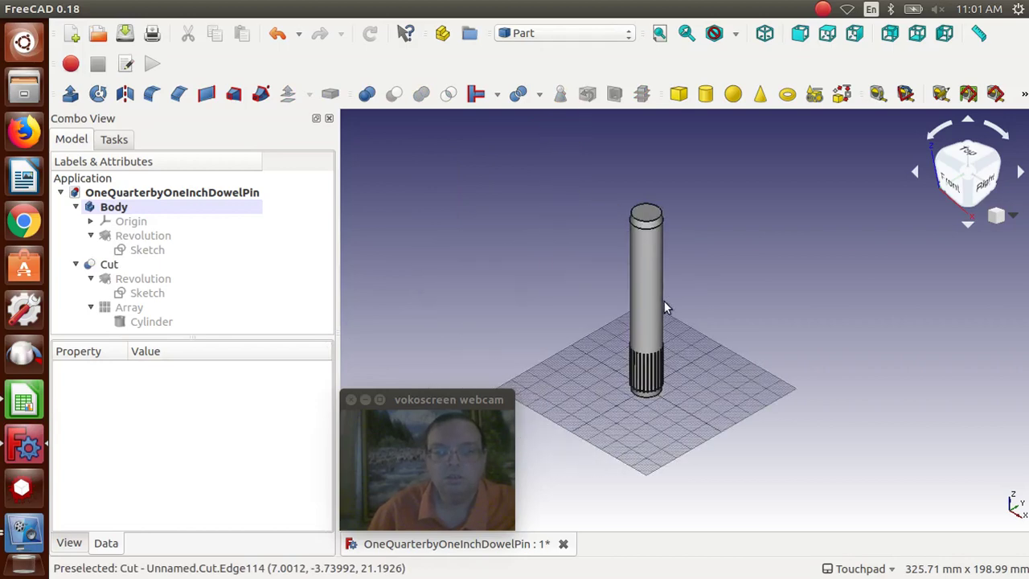
key(Right)
scroll(663, 305, up, 1)
scroll(664, 307, up, 1)
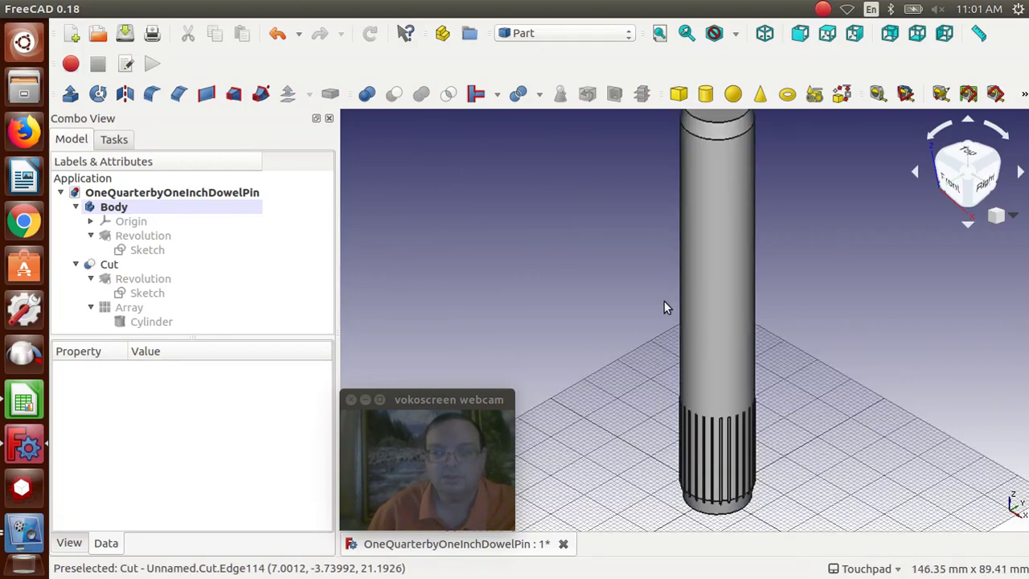
scroll(664, 307, down, 1)
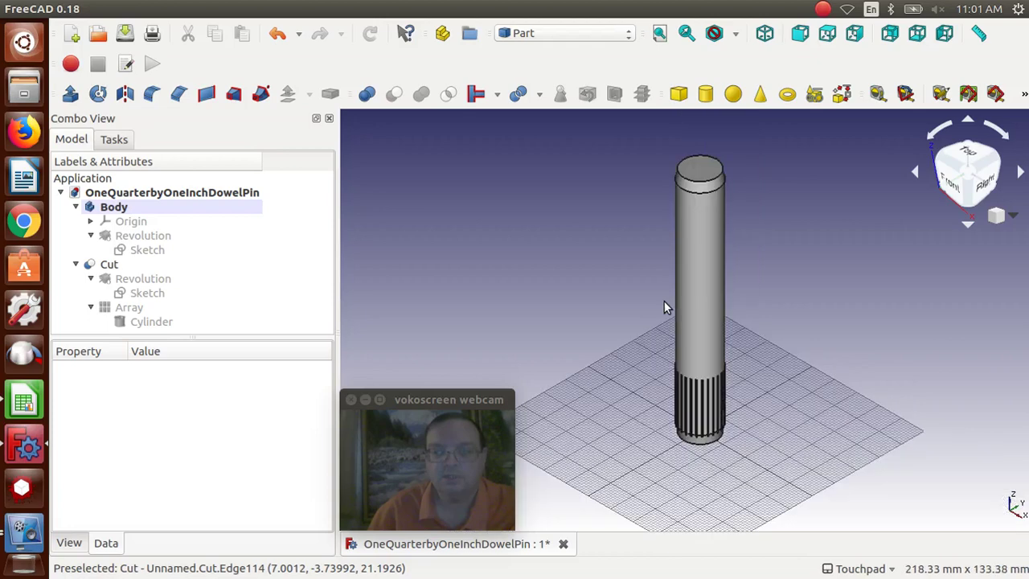
Step: Set the groove-cutting Cylinder's Height property to 101.6 mm
click(142, 326)
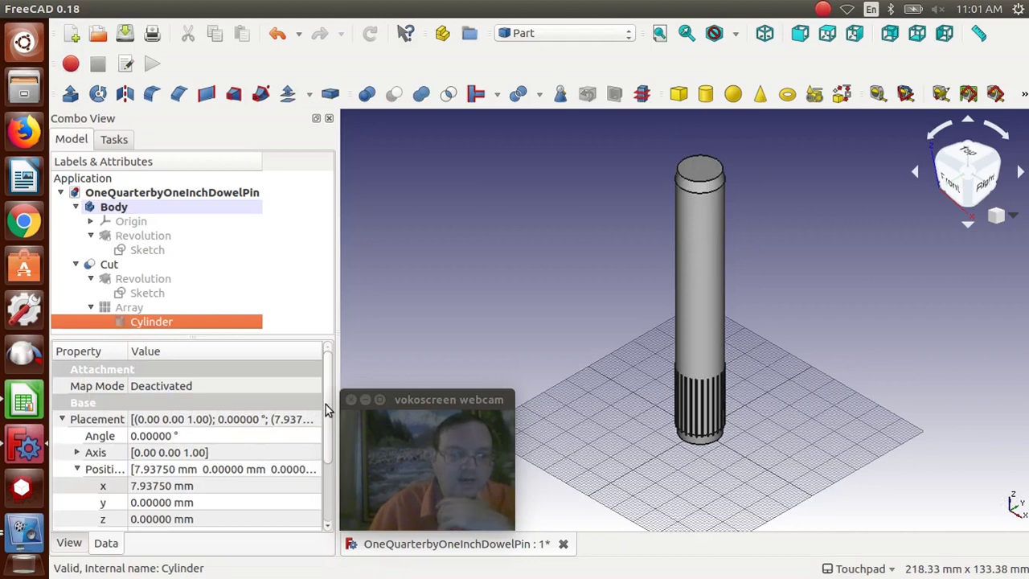
drag(325, 410, 328, 518)
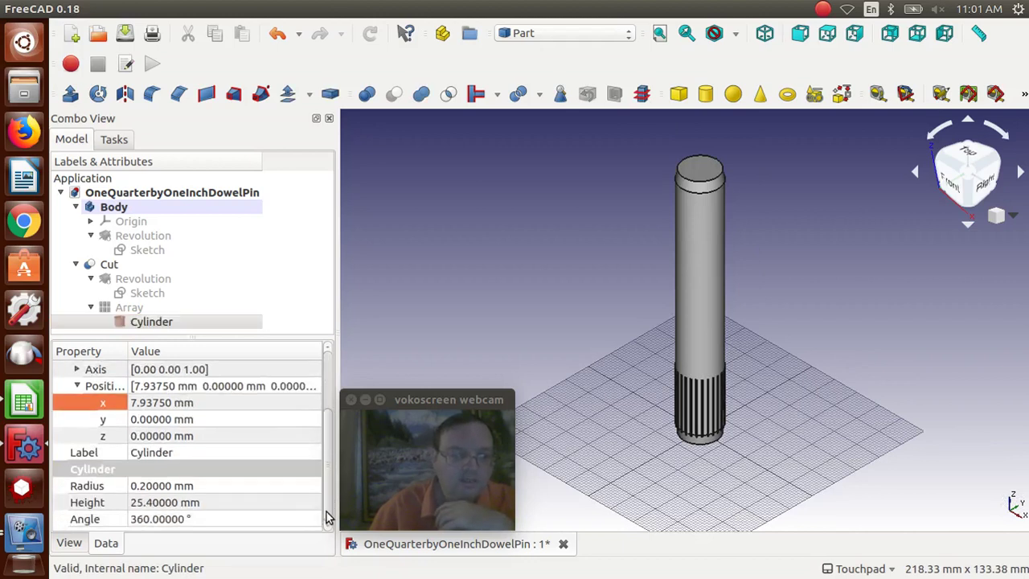
click(177, 504)
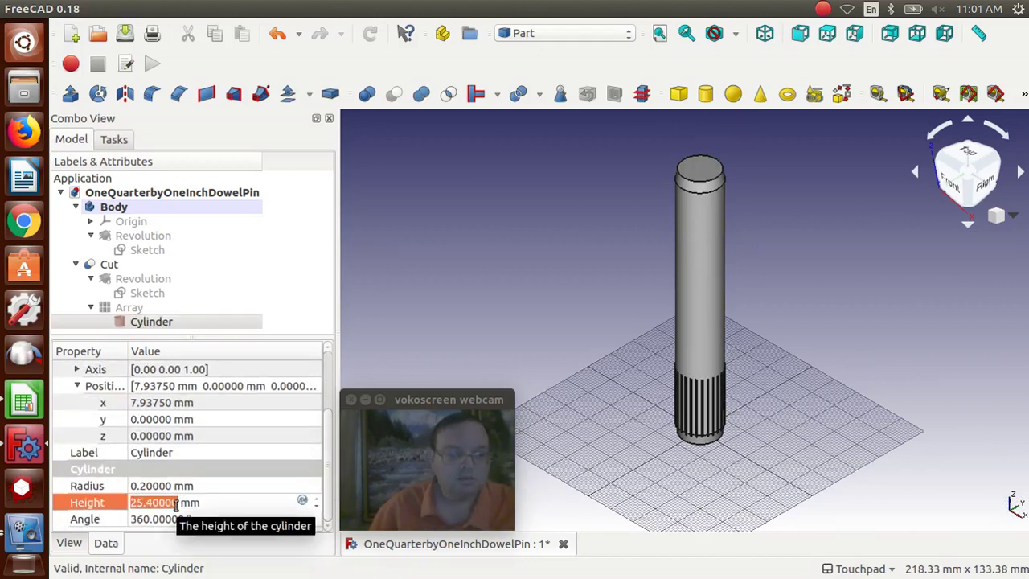
text(101.6)
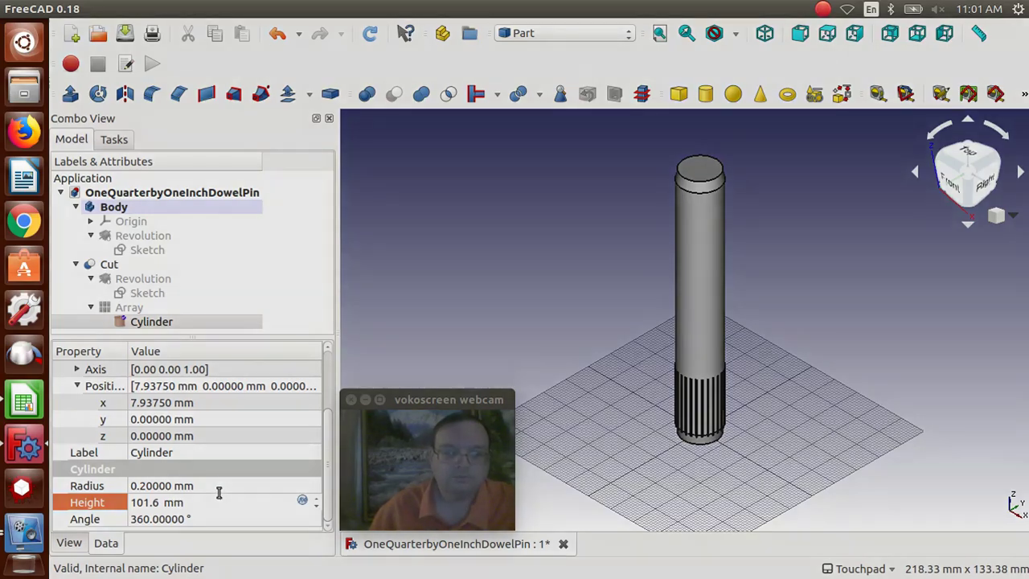
key(Return)
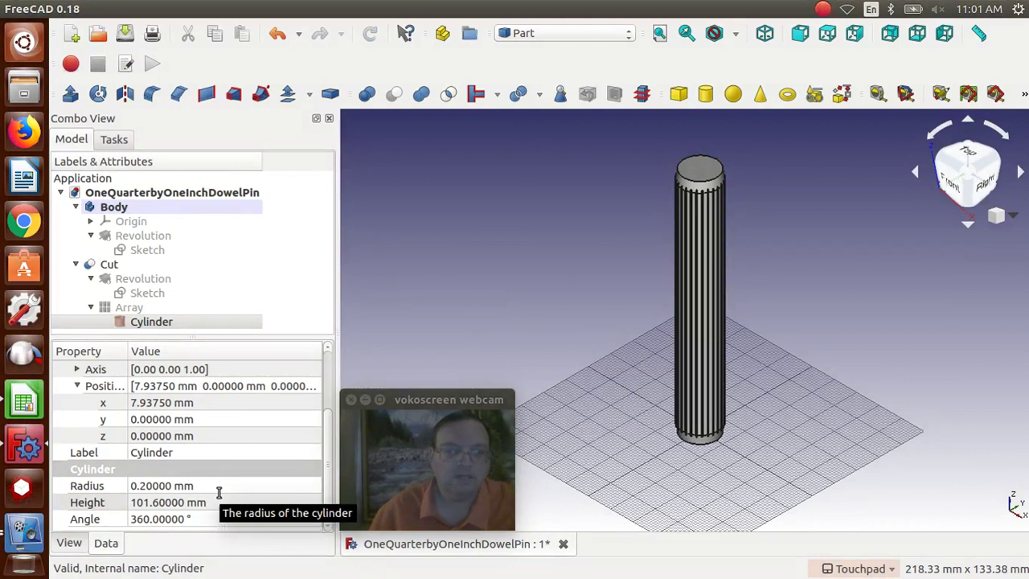
Step: Set the groove Array's Number of copies to 37
click(127, 310)
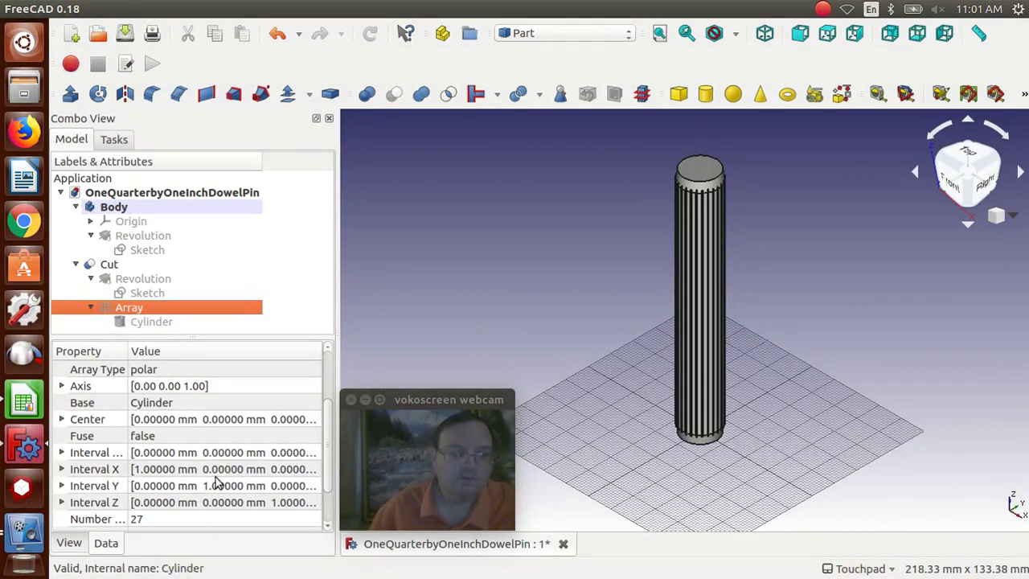
click(329, 500)
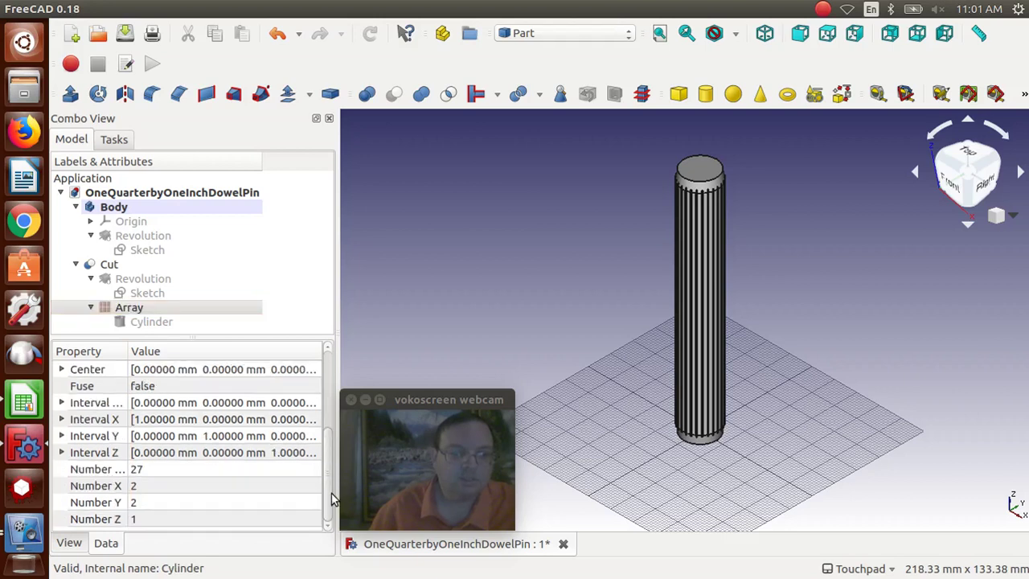
click(152, 470)
text(3)
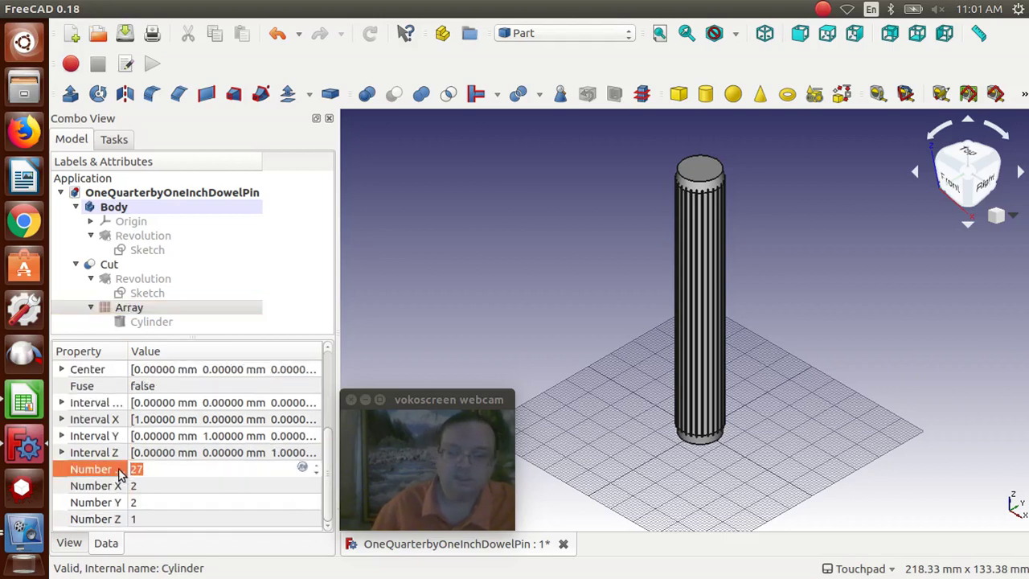
text(7)
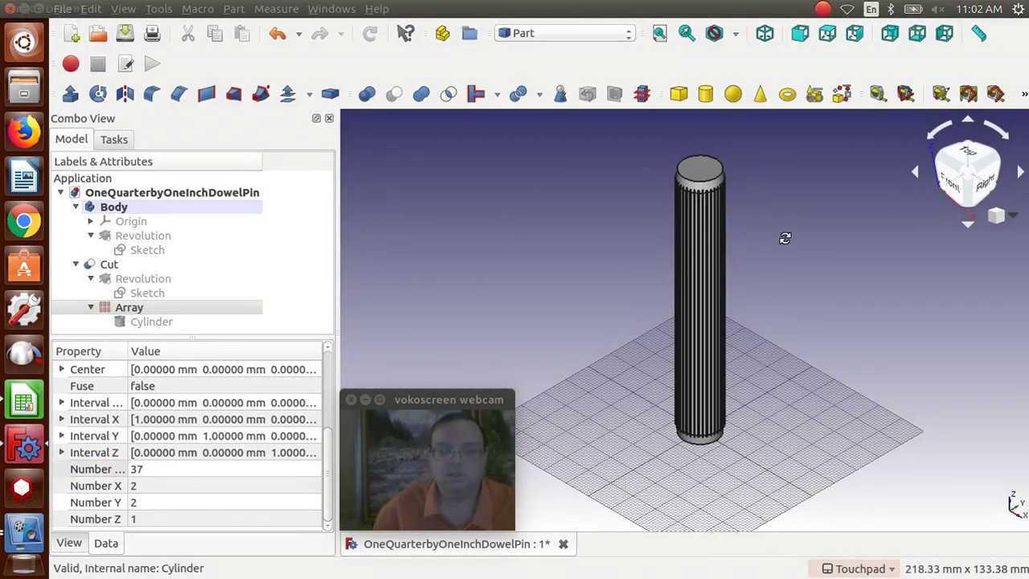
alt+drag(783, 234, 716, 262)
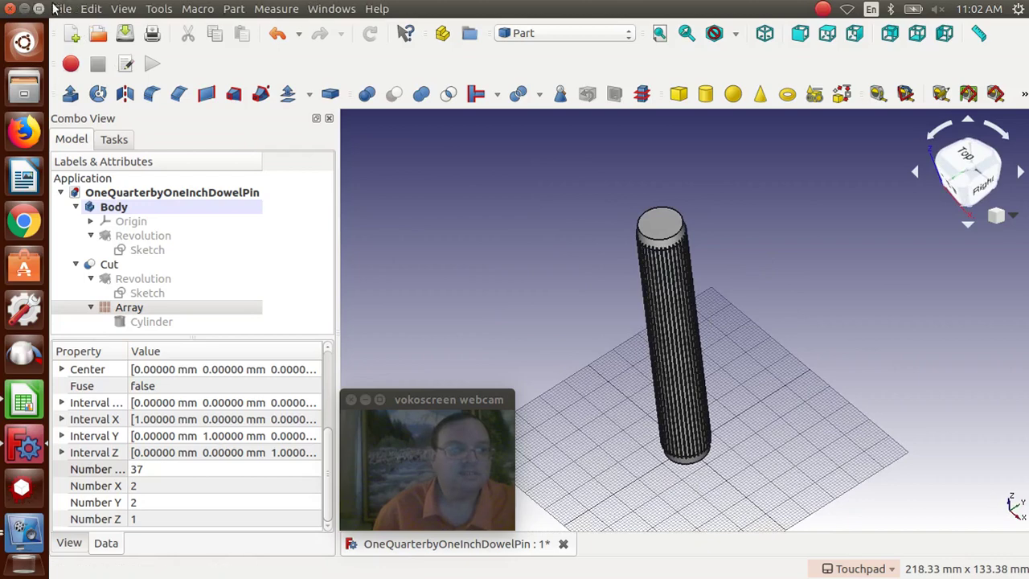
Step: Start saving the model under a new name with File > Save As
click(61, 9)
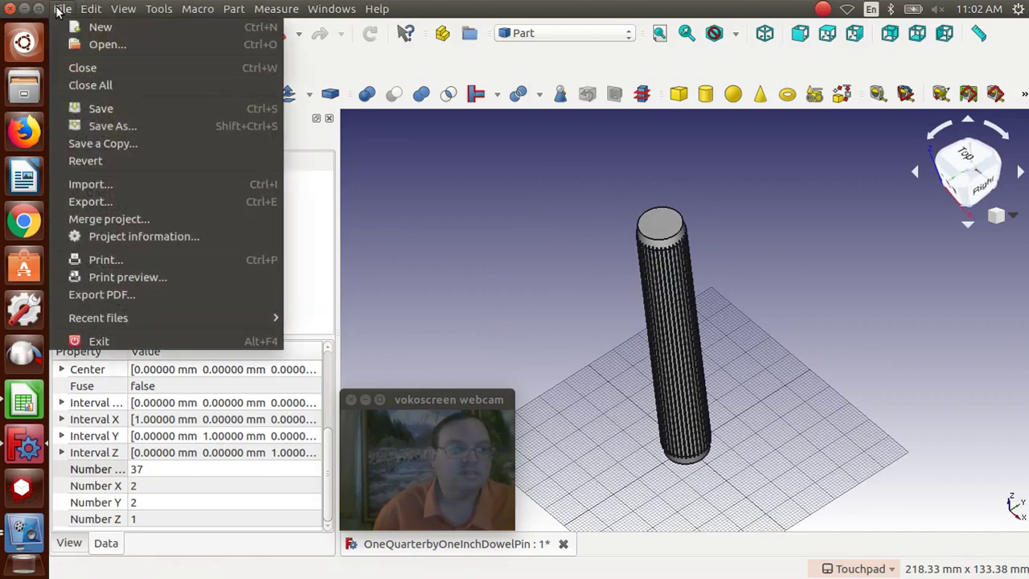
click(96, 126)
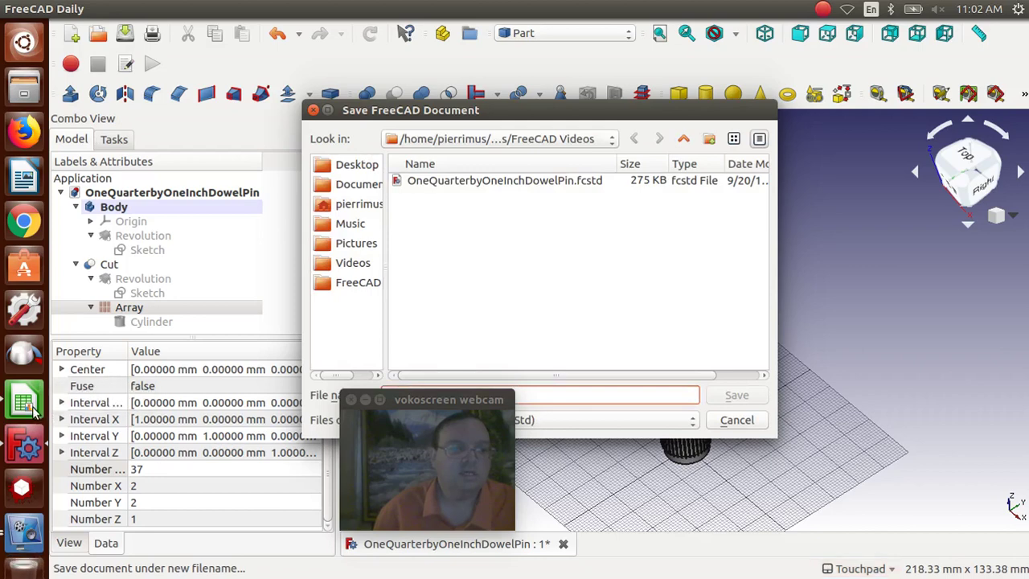
click(32, 410)
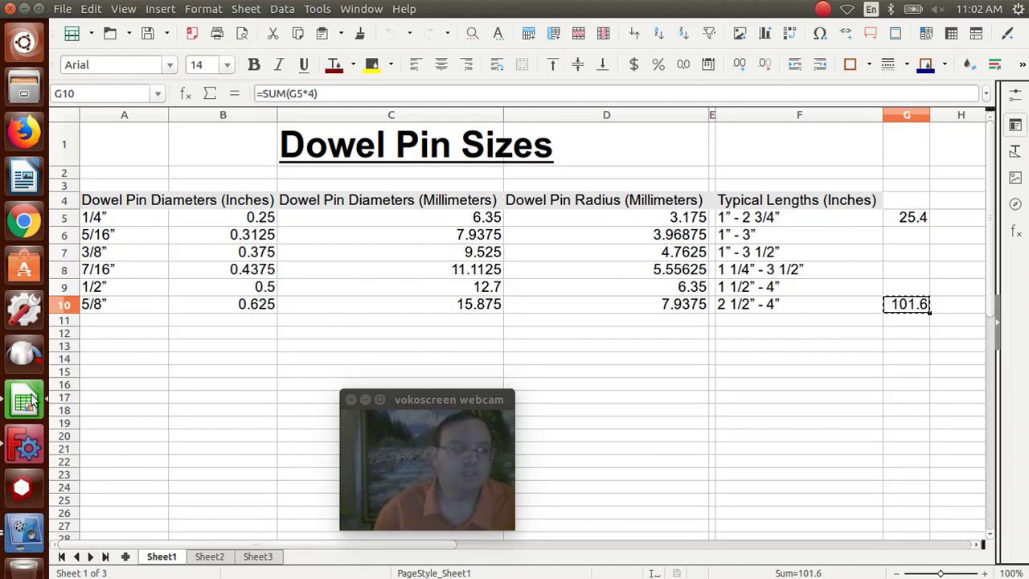
Step: Save the model under the file name FiveEighthsByFourInchDowelPin
click(26, 445)
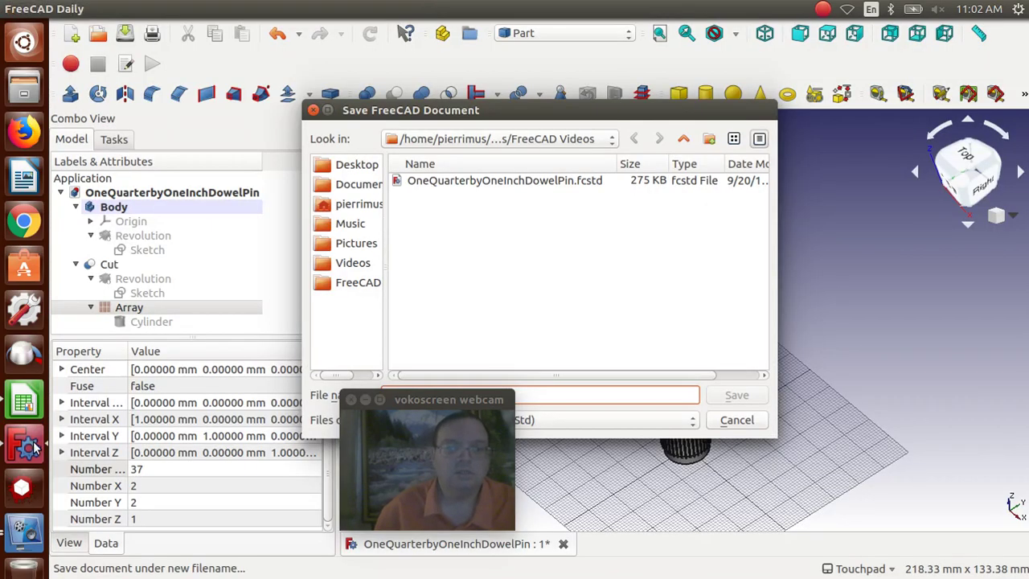
drag(740, 110, 832, 115)
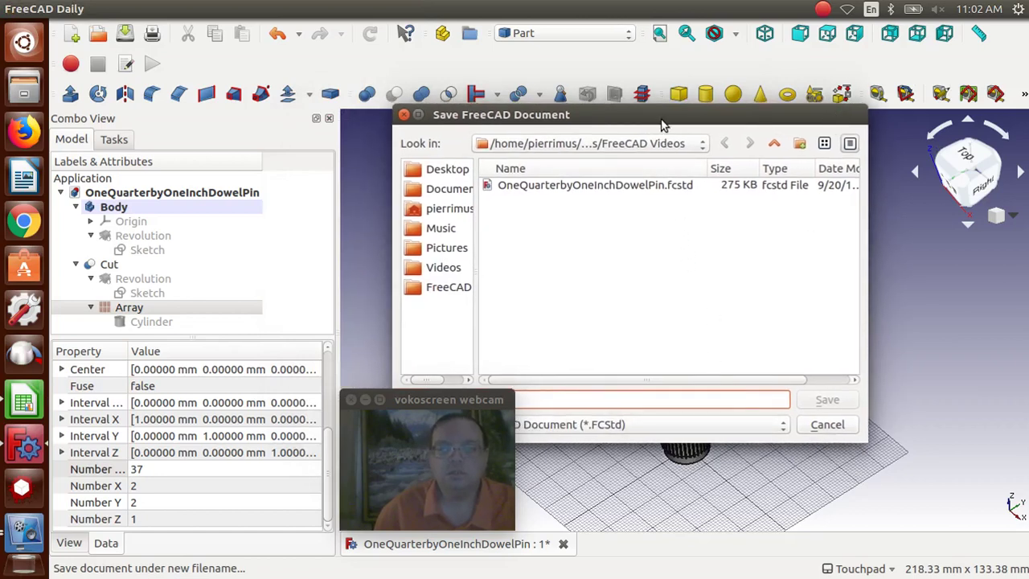
drag(663, 125, 707, 118)
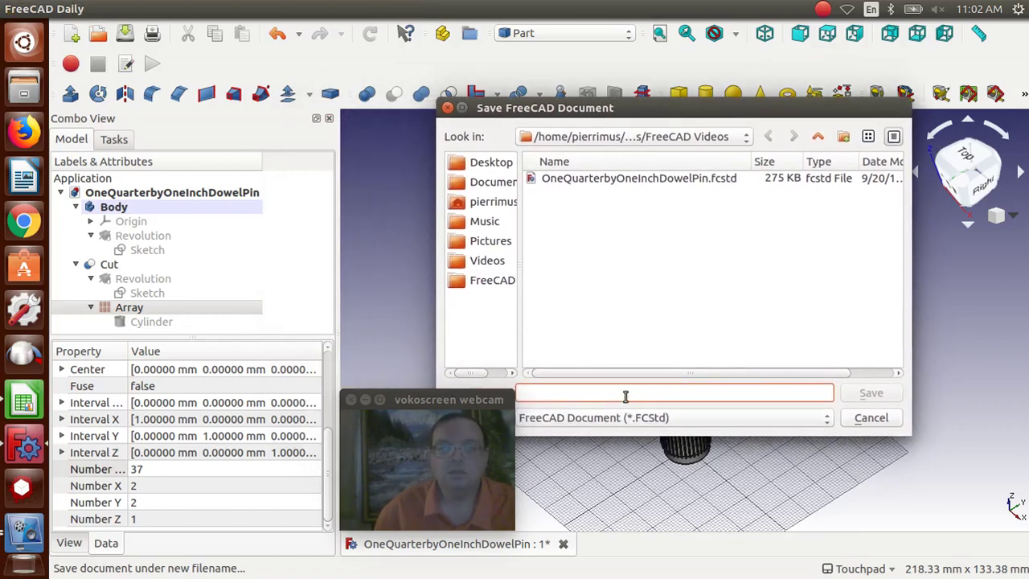
text(Fi)
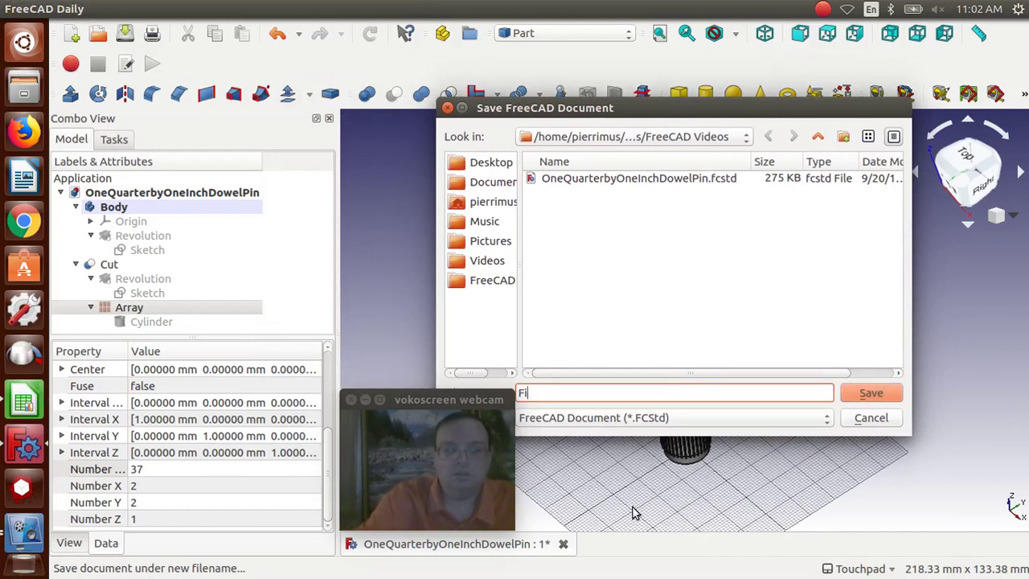
text(veEighthsB)
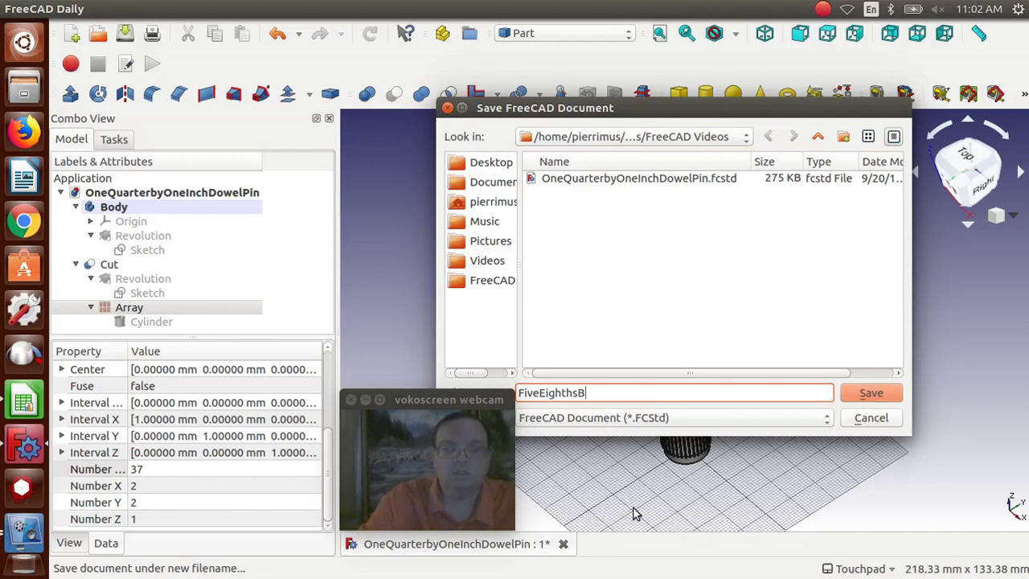
text(yFourInchDo)
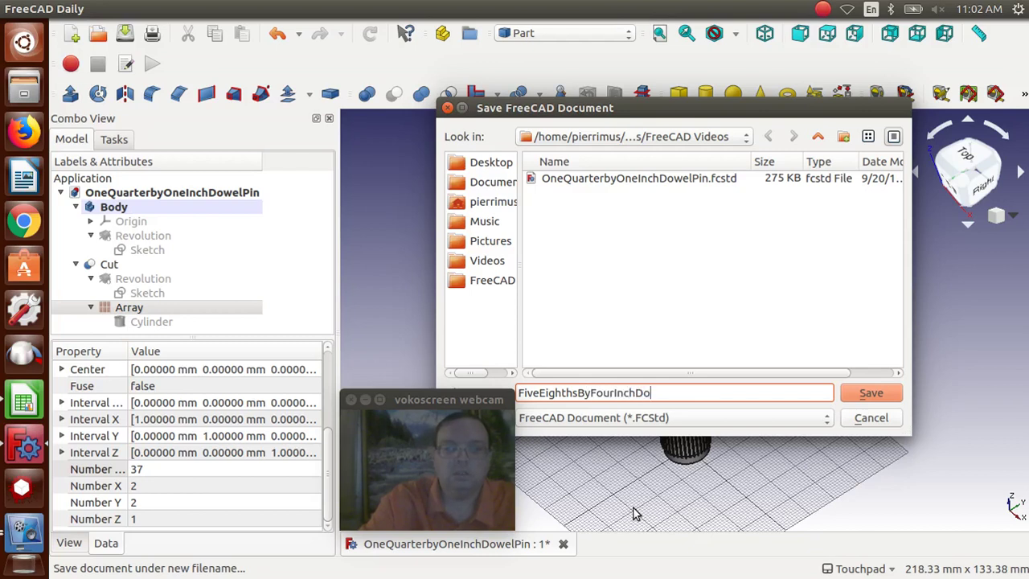
text(welPin)
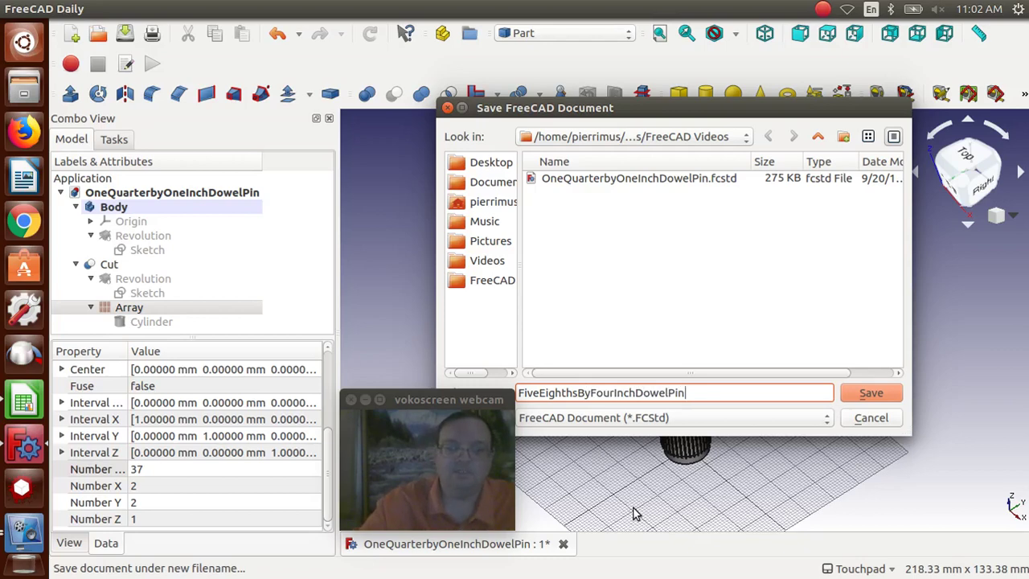
key(Return)
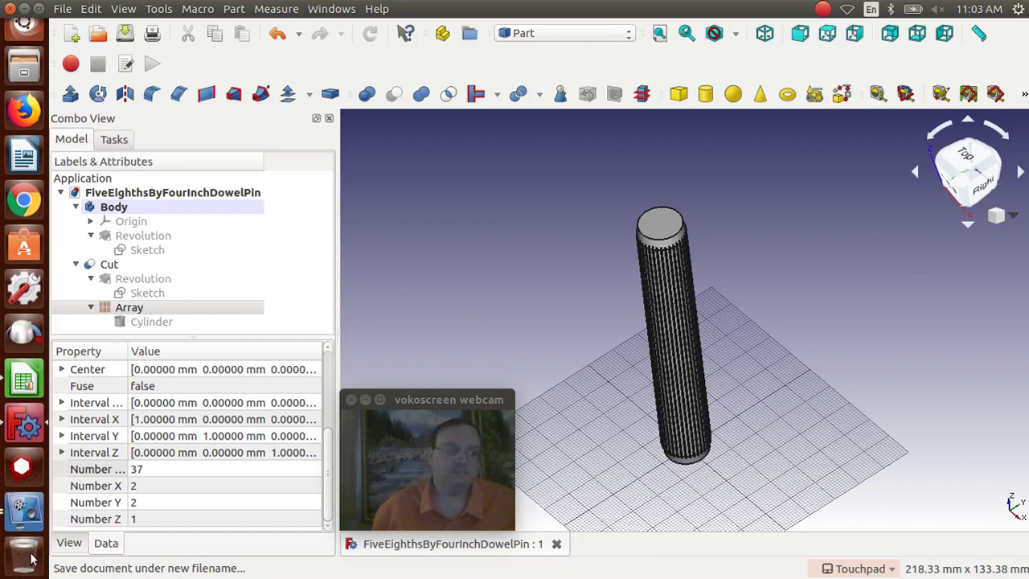
Step: Set the groove Array's Shape Color to pure red
click(70, 543)
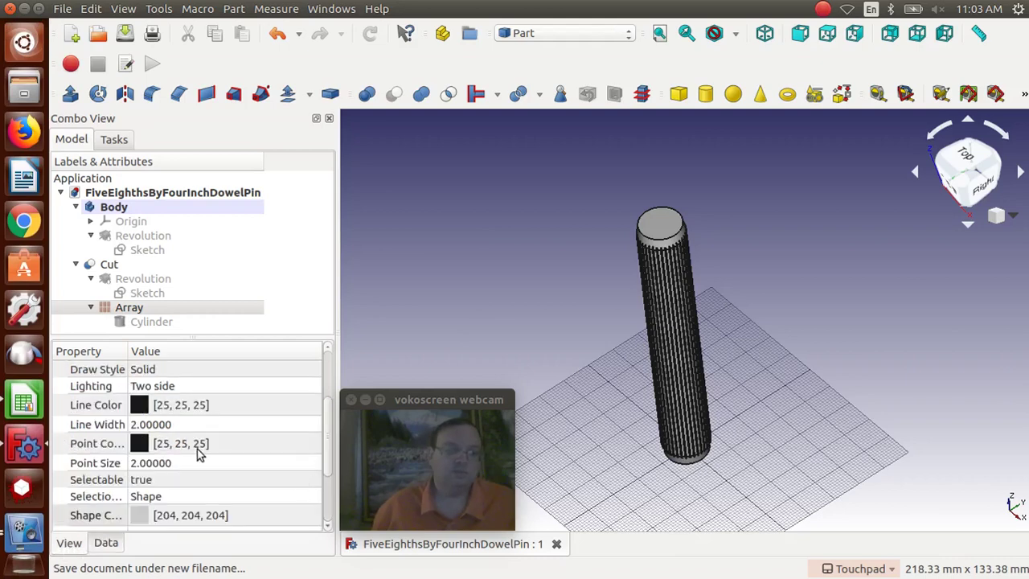
scroll(197, 450, down, 1)
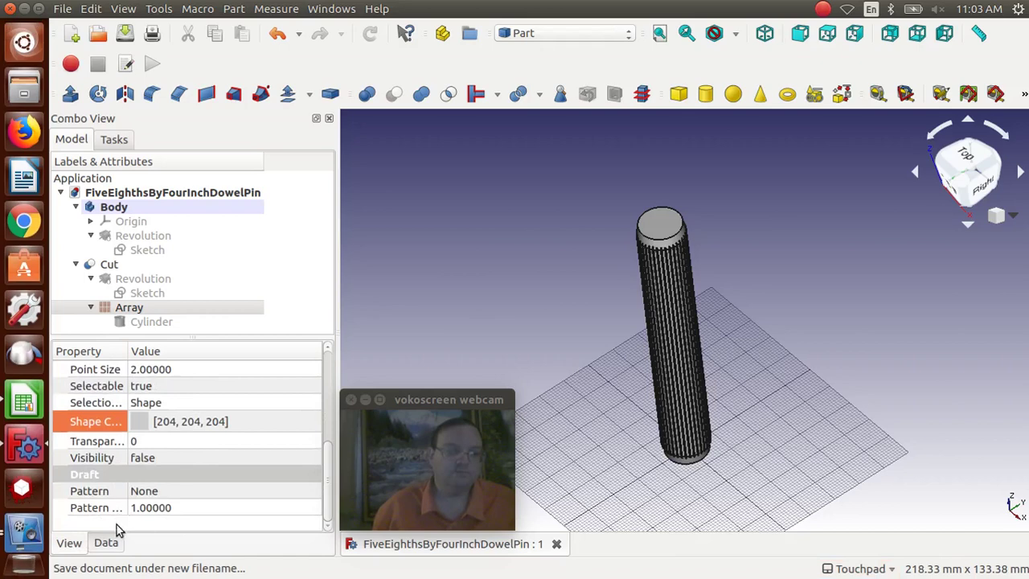
click(181, 426)
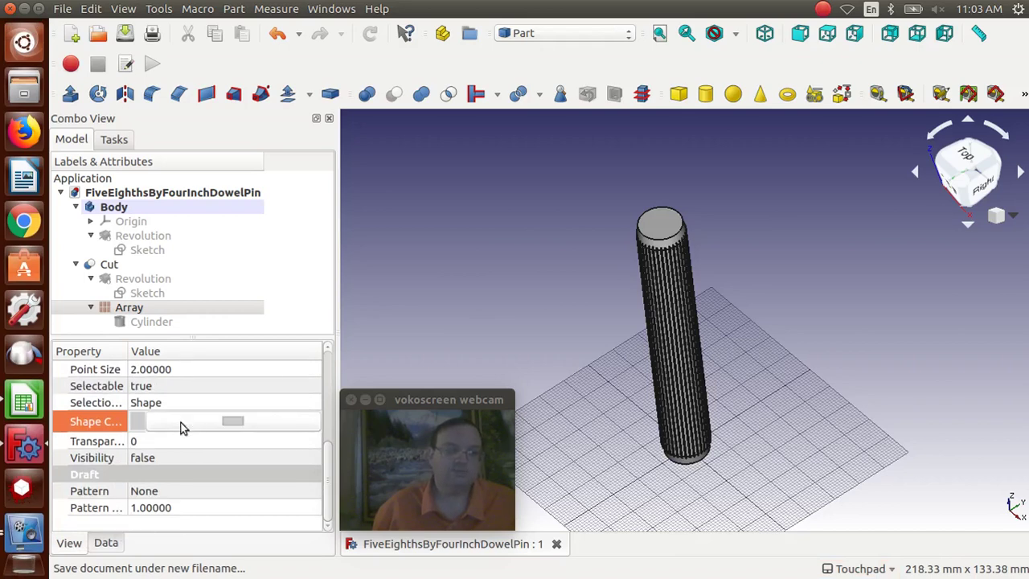
click(208, 431)
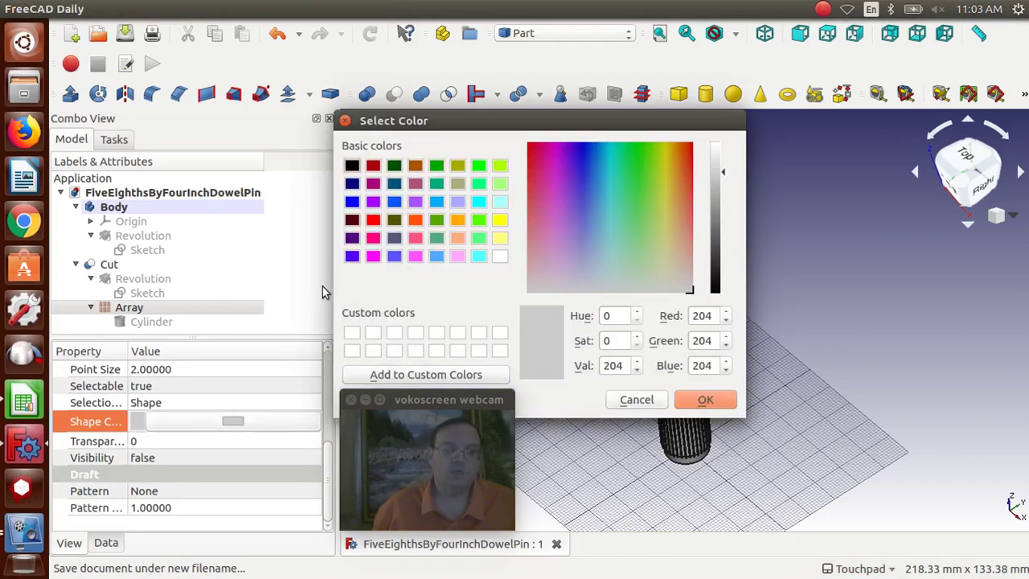
click(372, 218)
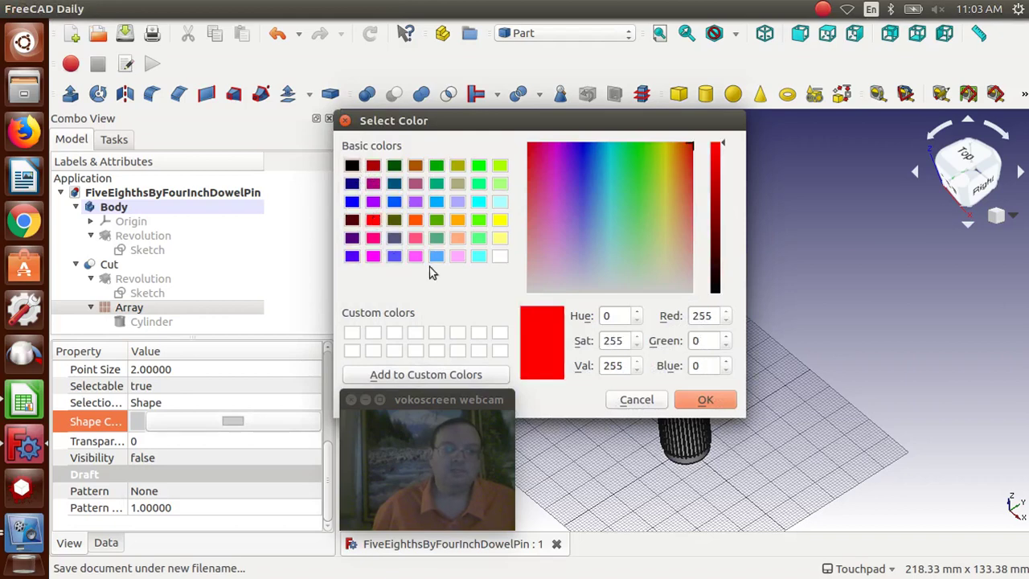
click(704, 400)
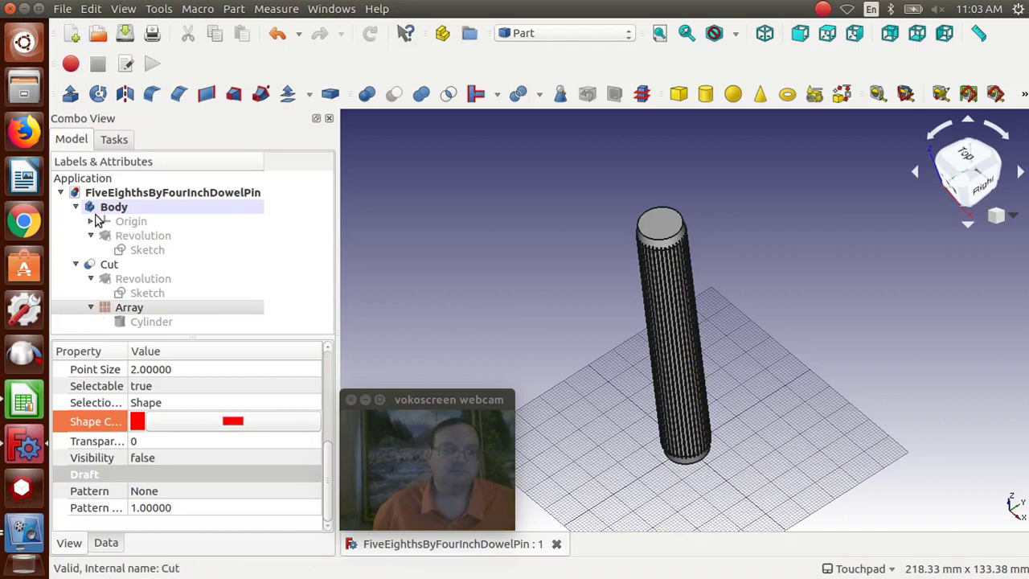
Step: Change the Cut solid's Shape Color from yellow to red (255, 0, 0)
click(100, 264)
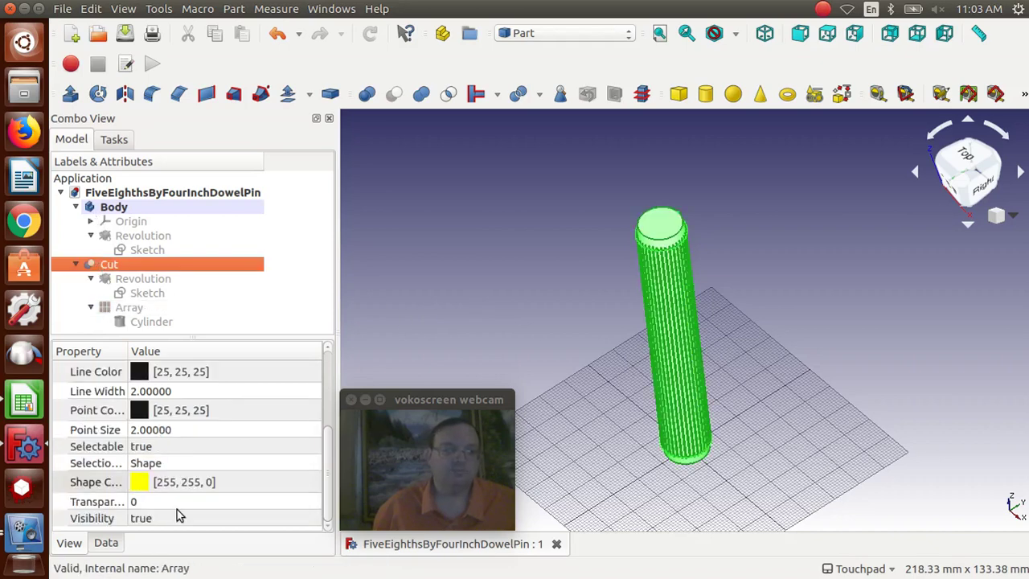
click(172, 486)
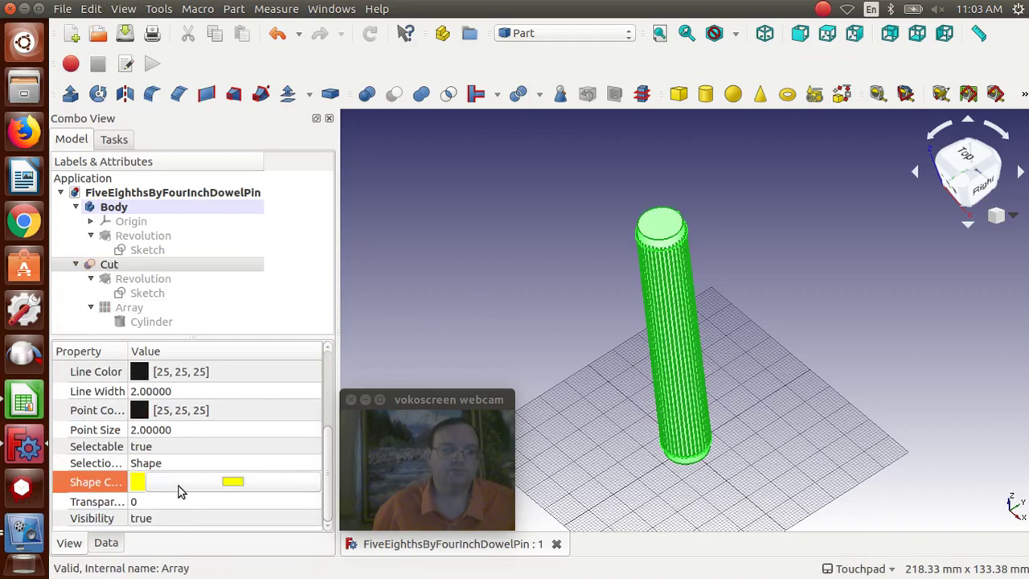
click(193, 482)
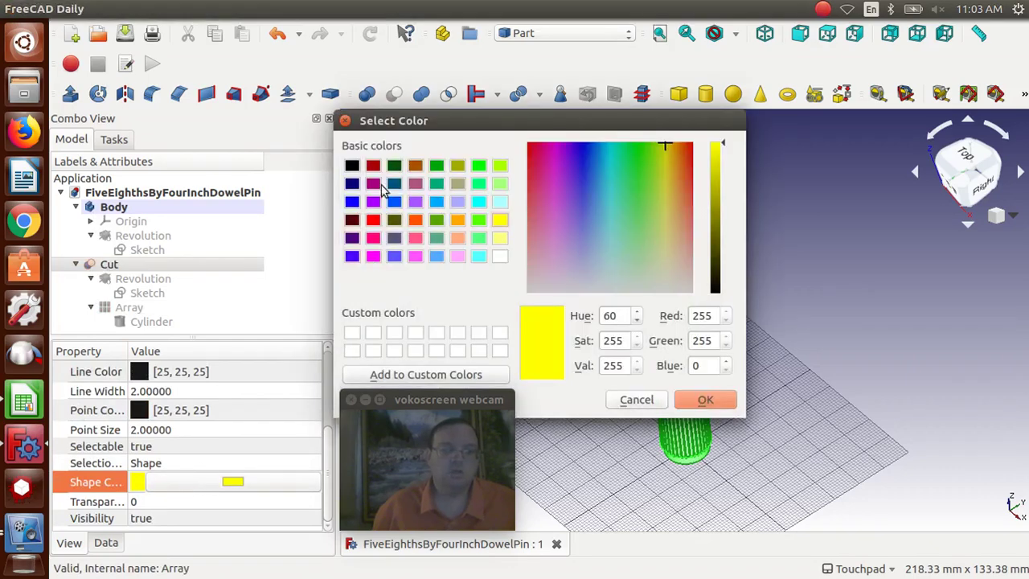
click(373, 220)
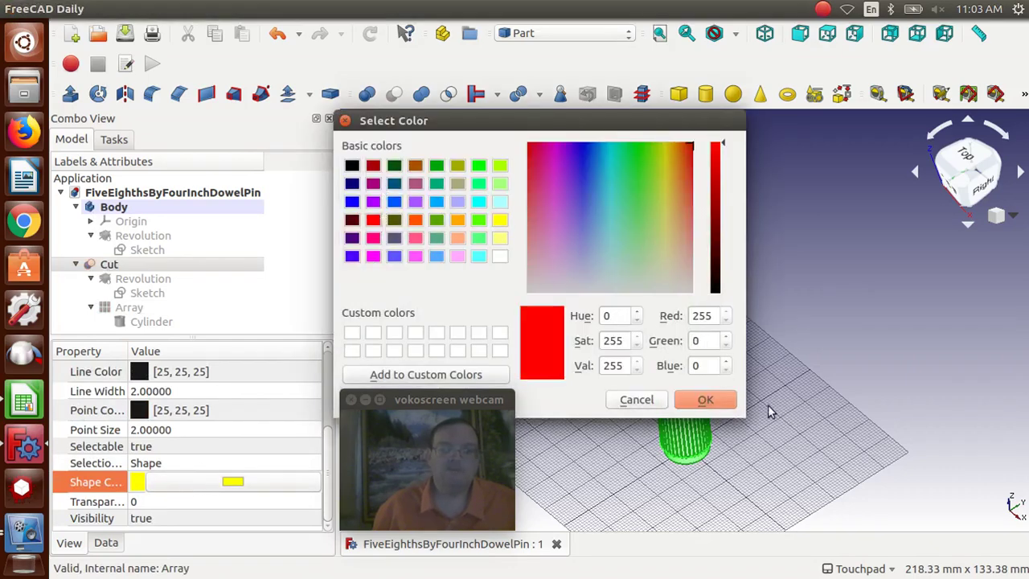
click(704, 400)
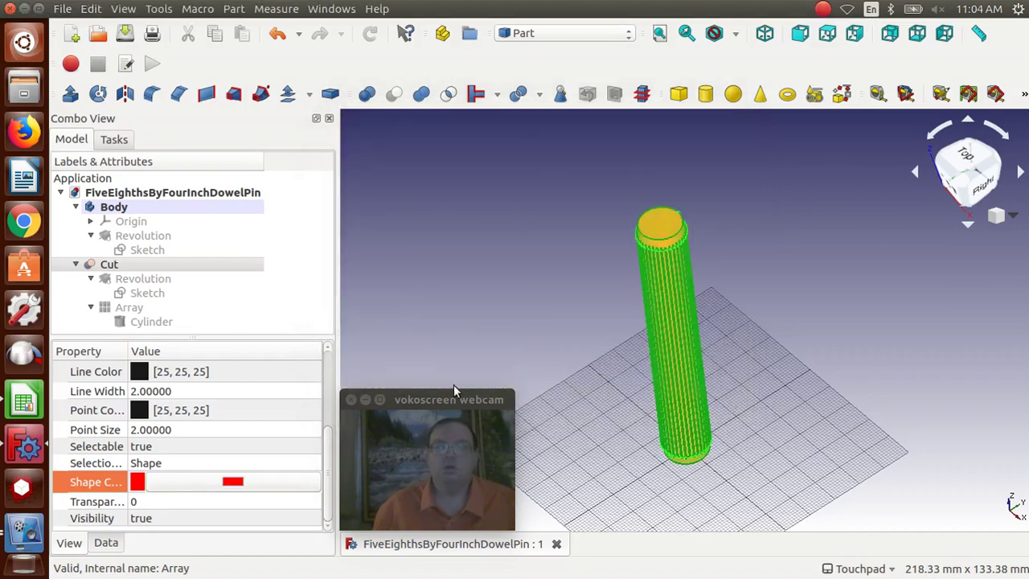
click(397, 345)
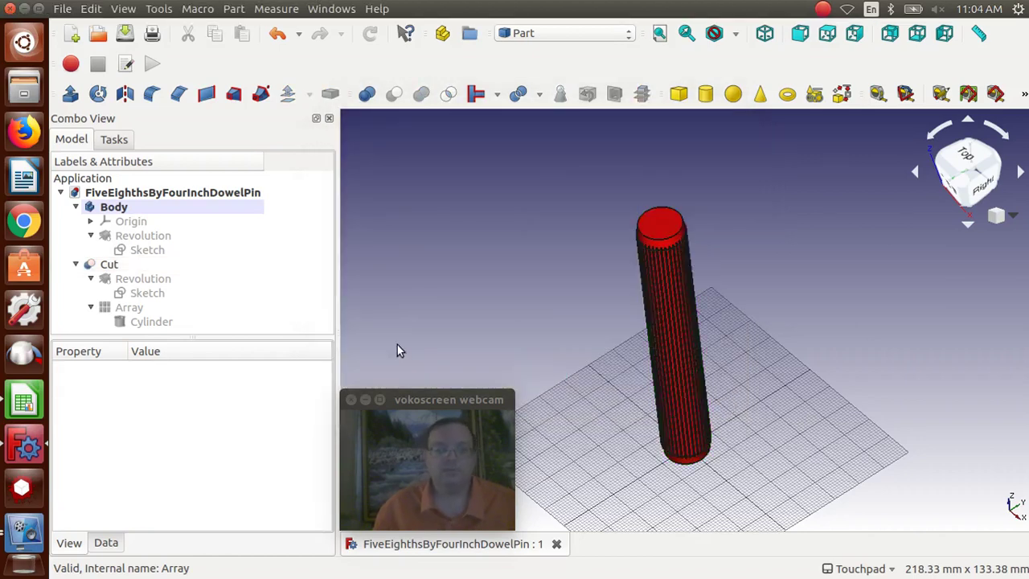